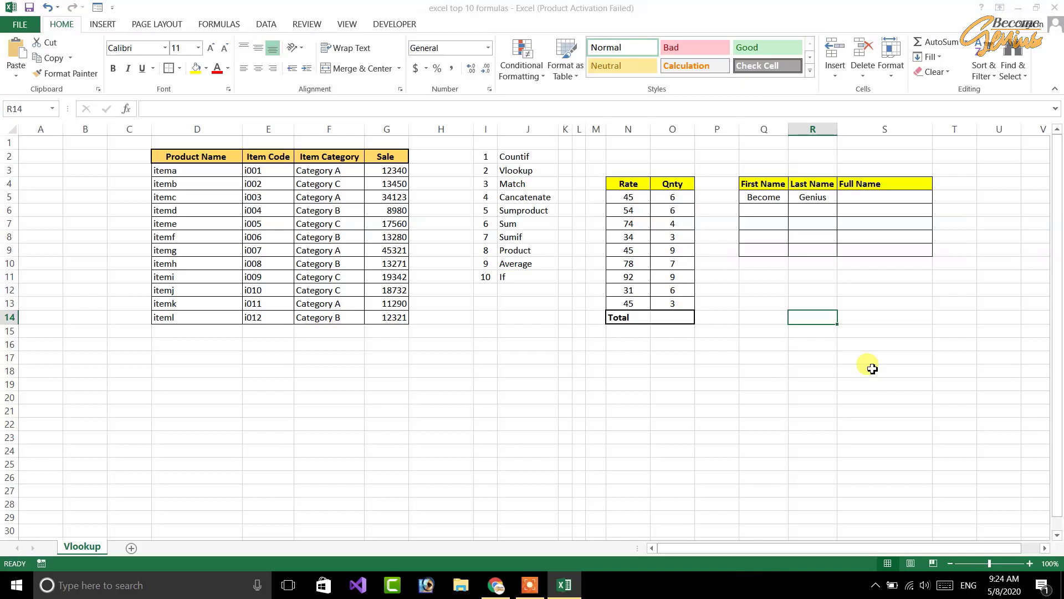
{"action": "left_click_drag", "start_coordinate": [526, 157], "coordinate": [514, 279]}
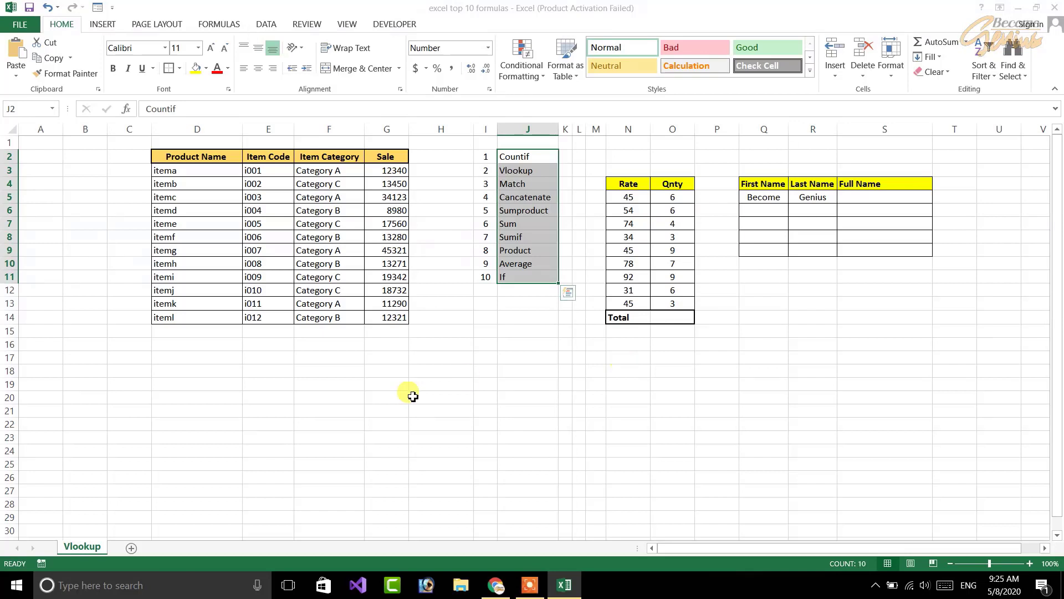
{"action": "left_click", "coordinate": [368, 382]}
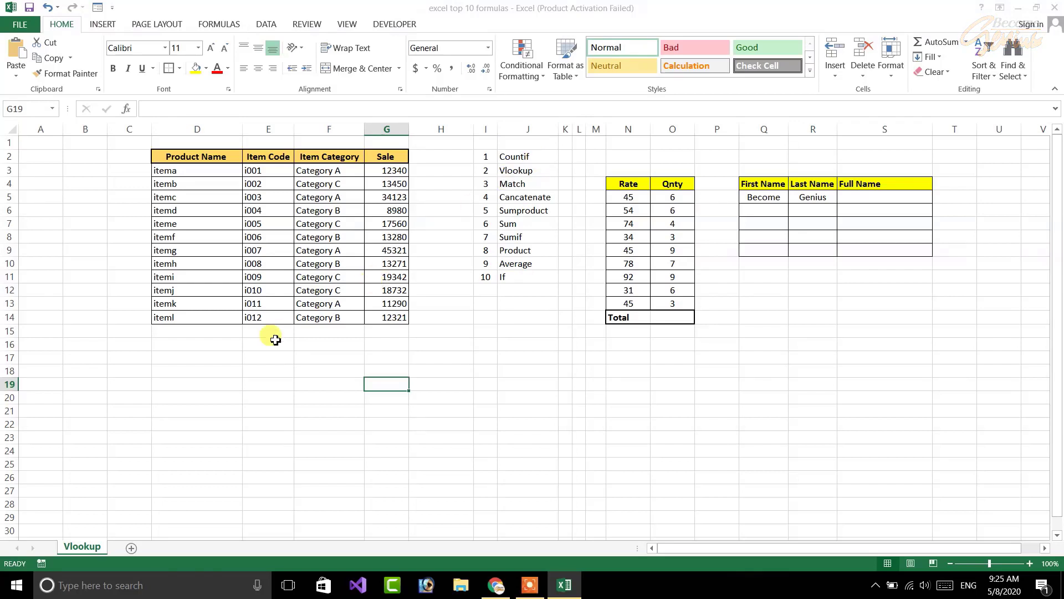
{"action": "left_click", "coordinate": [233, 383]}
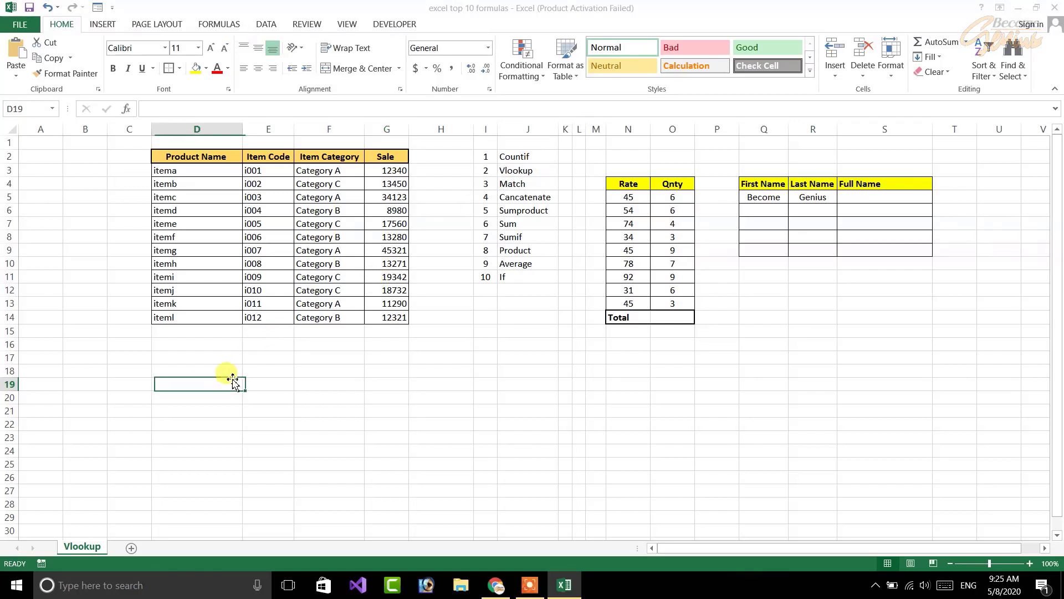
Enter =COUNT(E3:E14) in cell E19 to count the numeric entries in the Item Code column
{"action": "left_click", "coordinate": [273, 382]}
{"action": "type", "text": "=coun"}
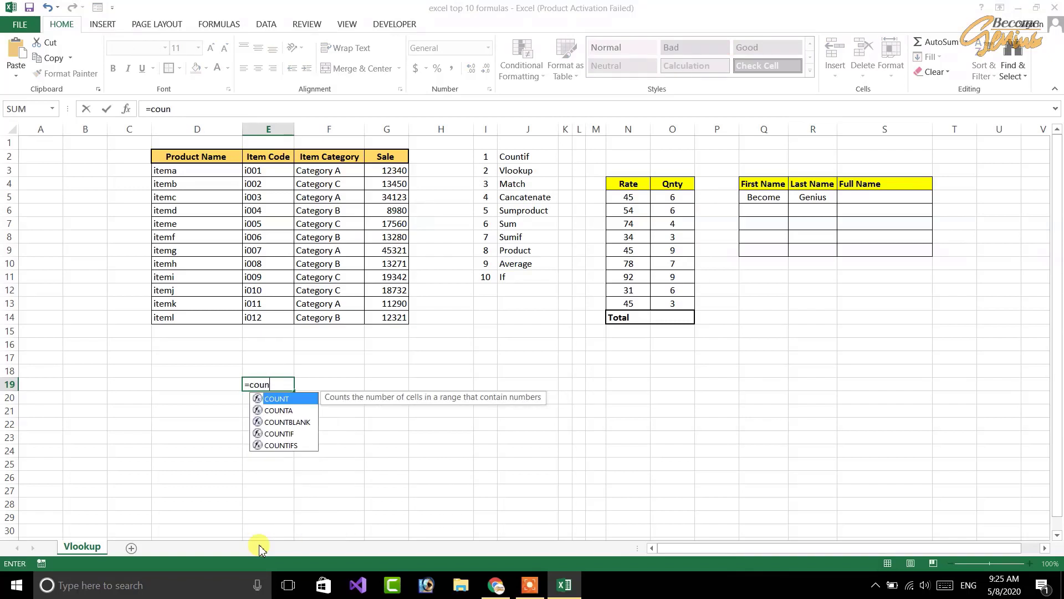
{"action": "type", "text": "t("}
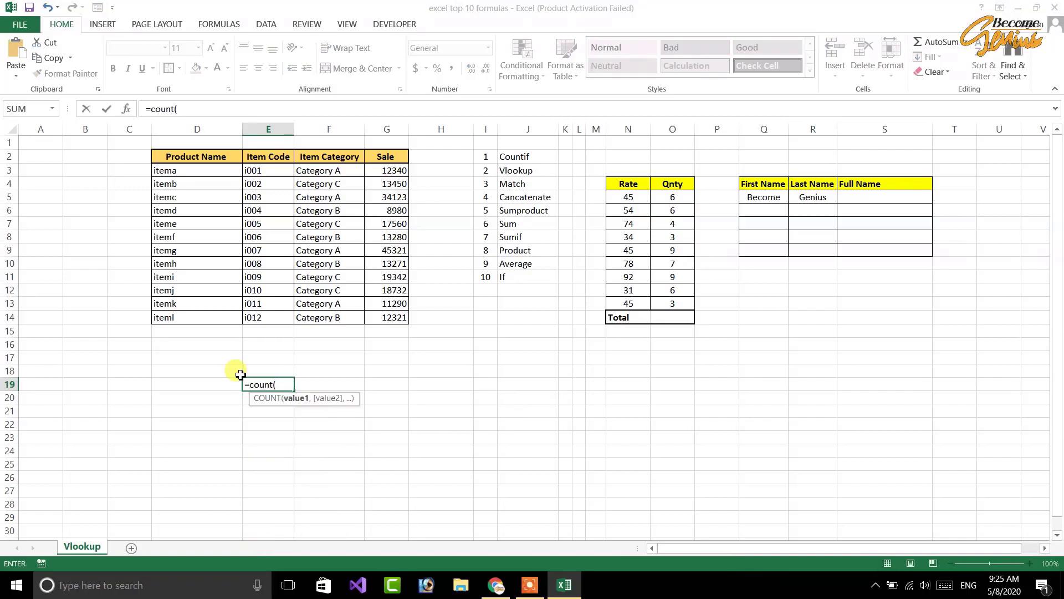
{"action": "left_click_drag", "start_coordinate": [273, 168], "coordinate": [259, 317]}
{"action": "type", "text": ")"}
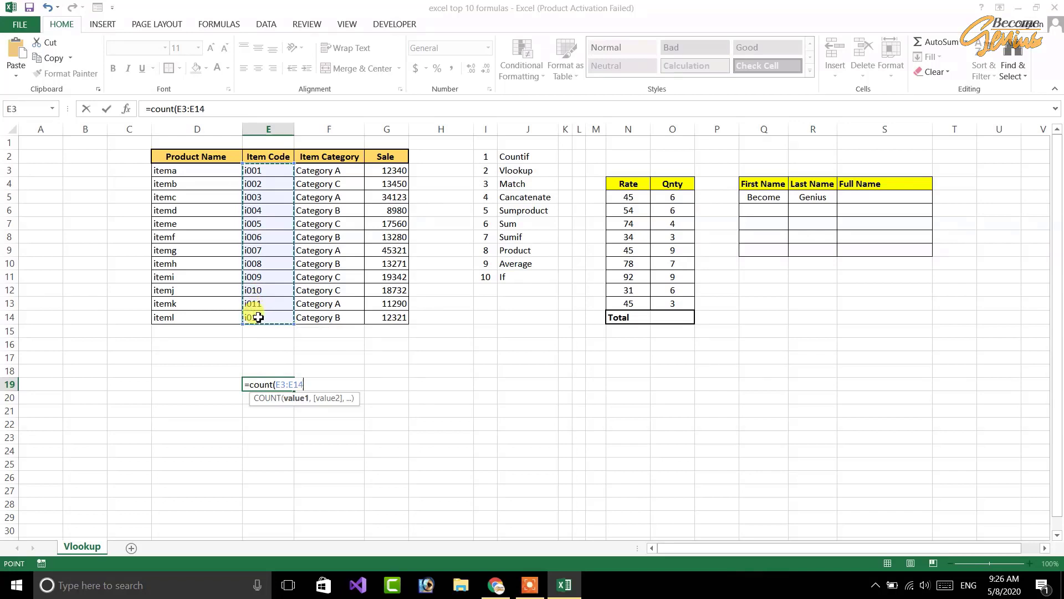
{"action": "key", "text": "Return"}
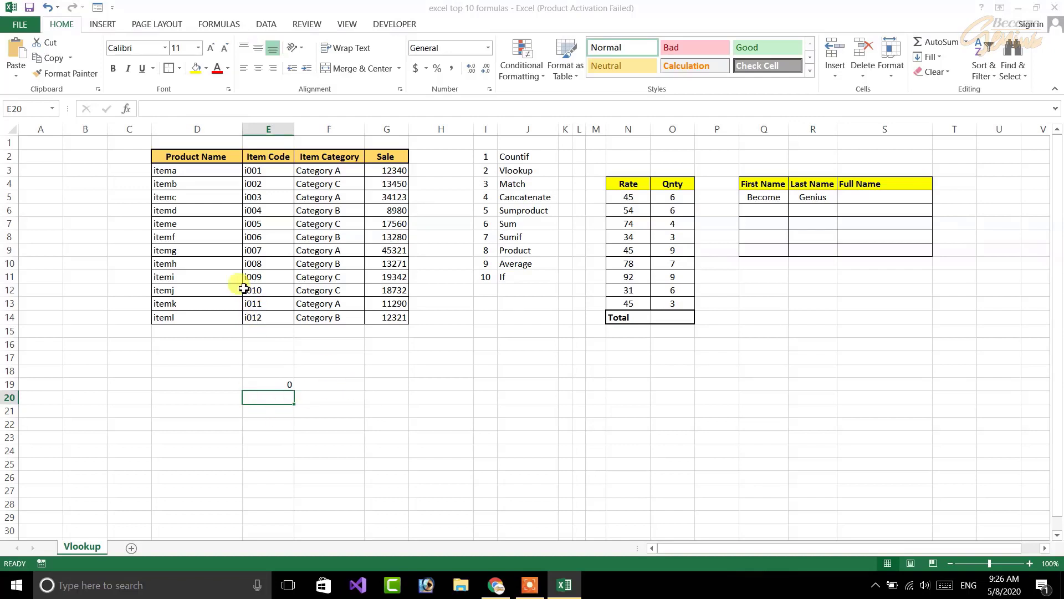
Check the formula in E19, then re-enter it as =COUNT(E3:E14) over the Item Code column
{"action": "double_click", "coordinate": [270, 384]}
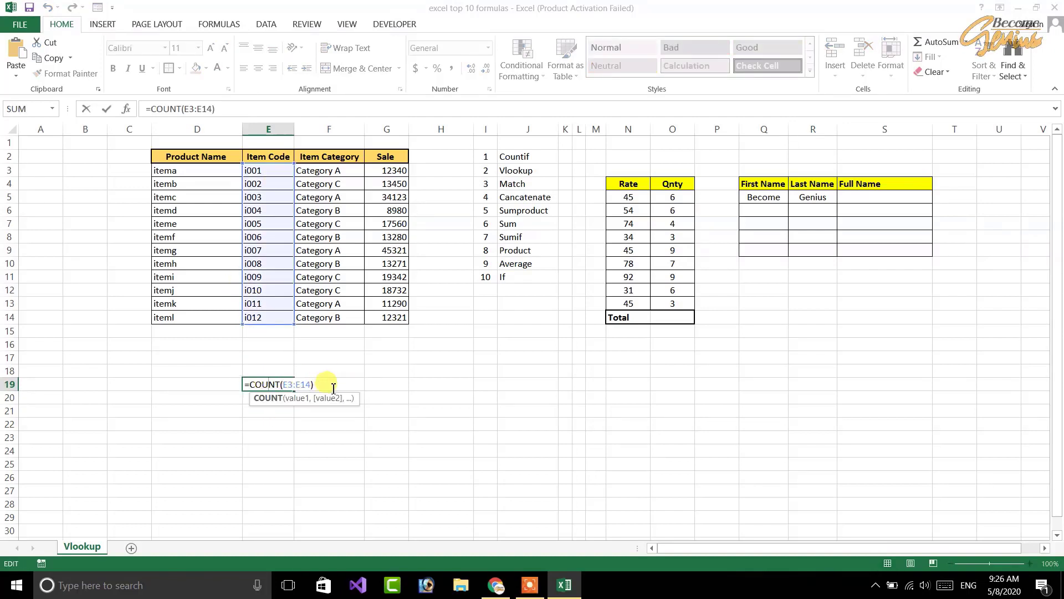
{"action": "key", "text": "Escape"}
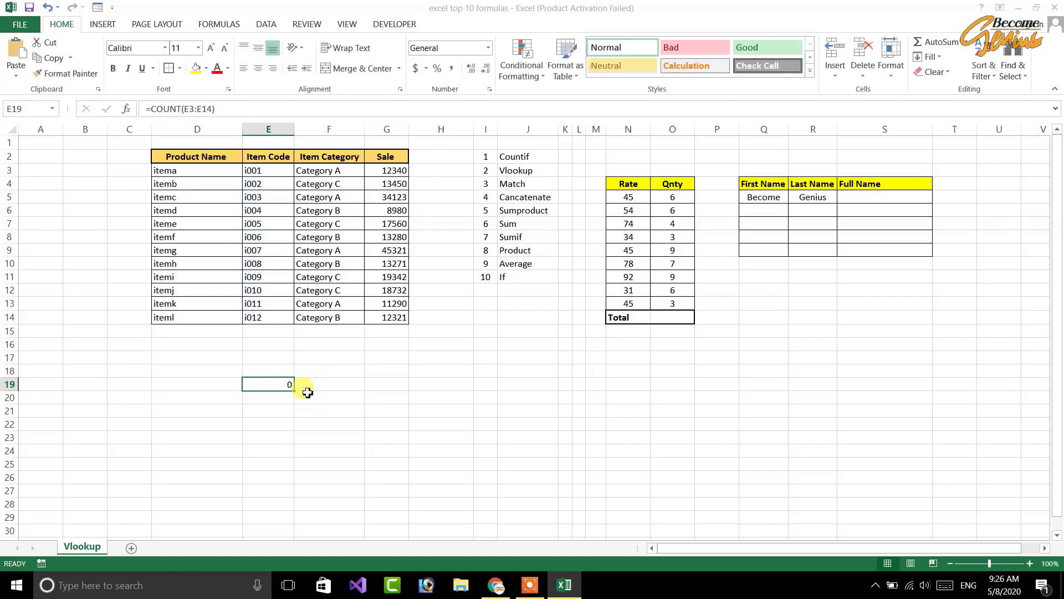
{"action": "type", "text": "=count"}
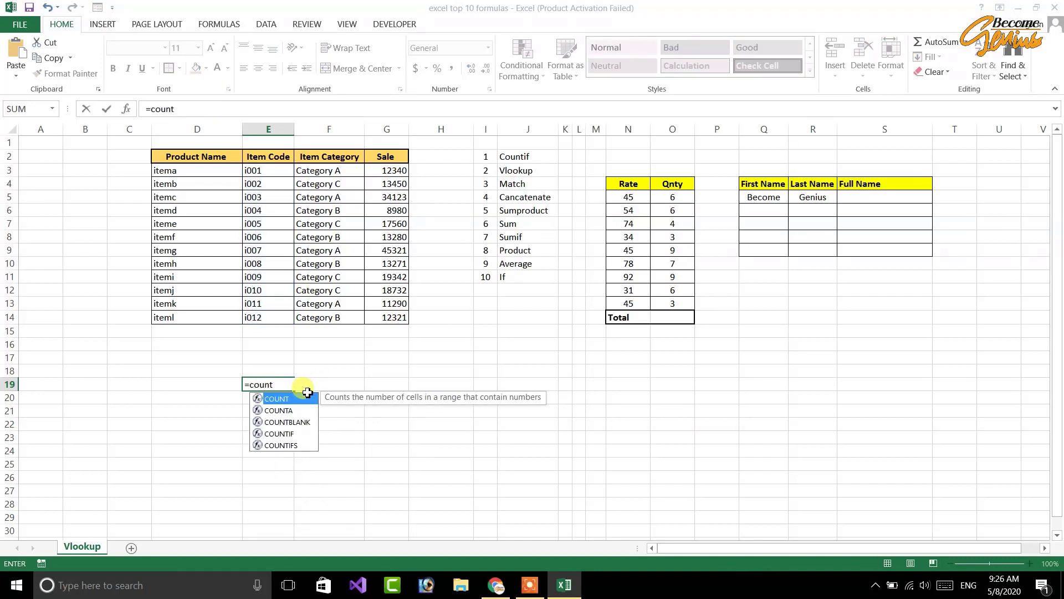
{"action": "type", "text": "("}
{"action": "left_click_drag", "start_coordinate": [256, 172], "coordinate": [250, 317]}
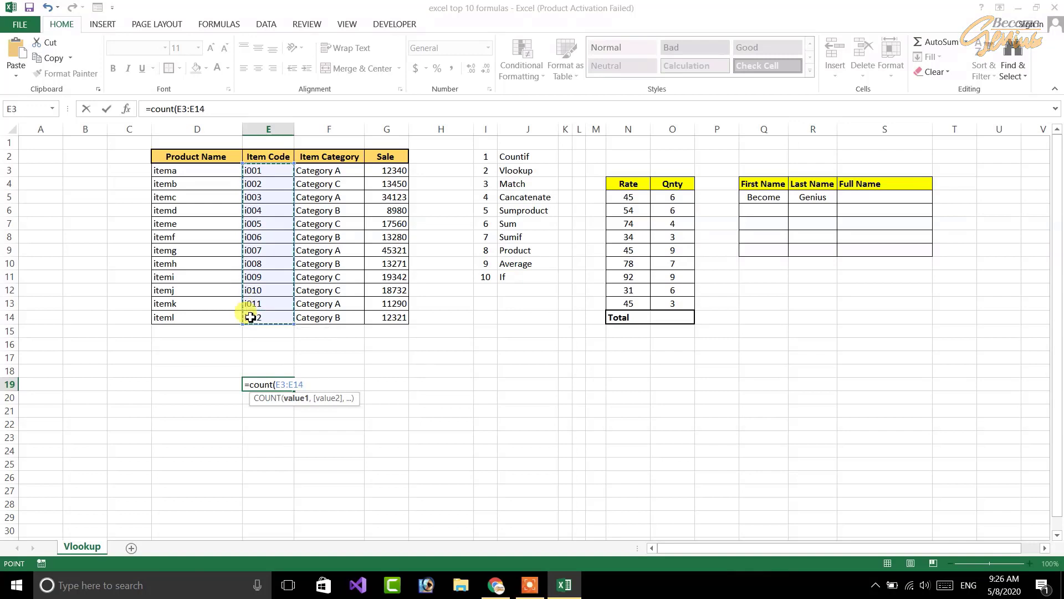
{"action": "key", "text": "Return"}
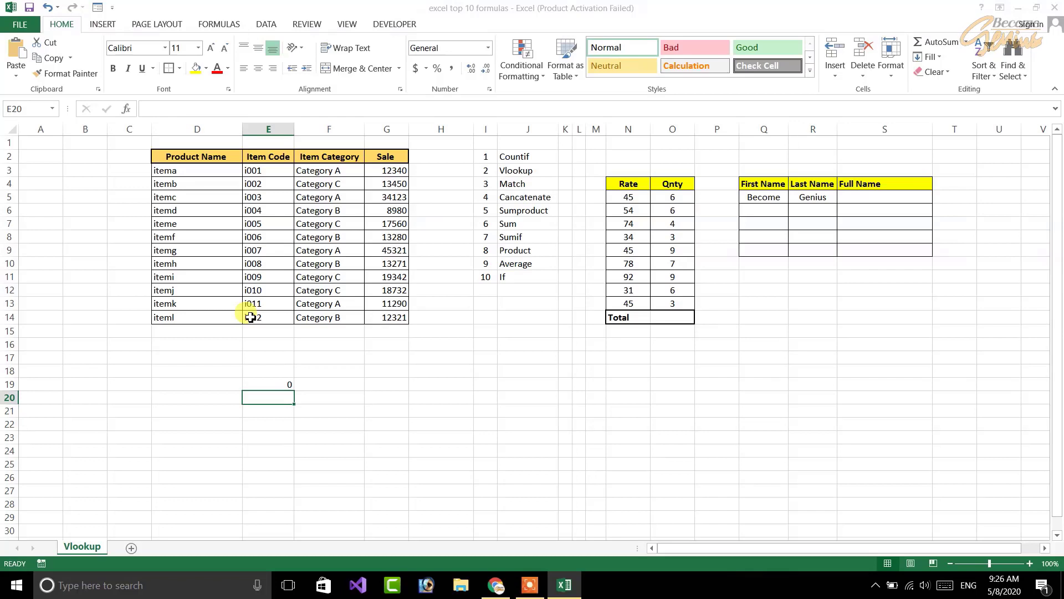
Test the count by entering 6 as the item code of itemb in E4, then undo that change
{"action": "left_click", "coordinate": [265, 187]}
{"action": "type", "text": "6"}
{"action": "key", "text": "Return"}
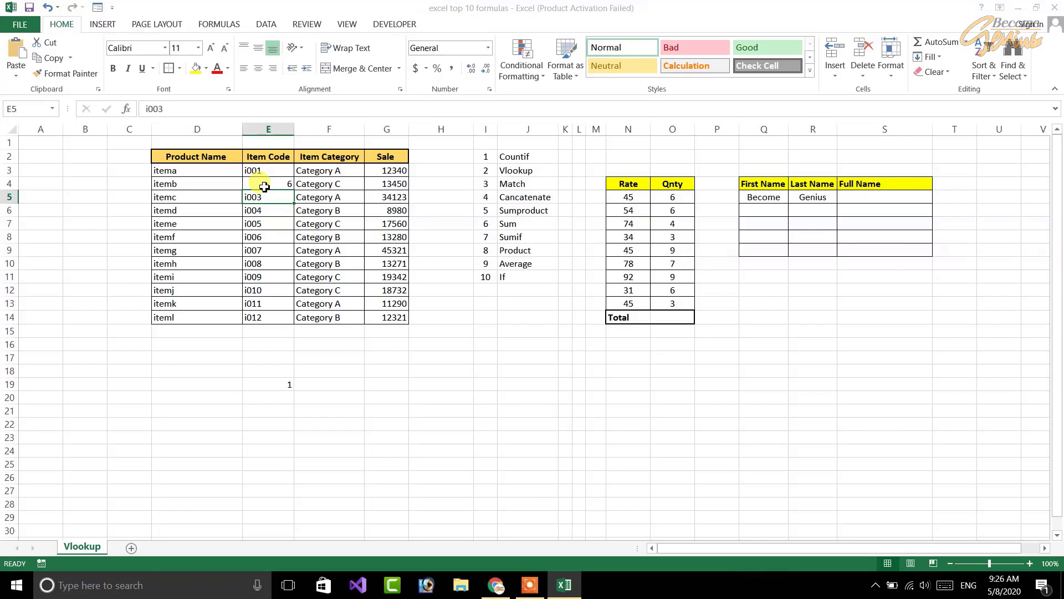
{"action": "key", "text": "ctrl+z"}
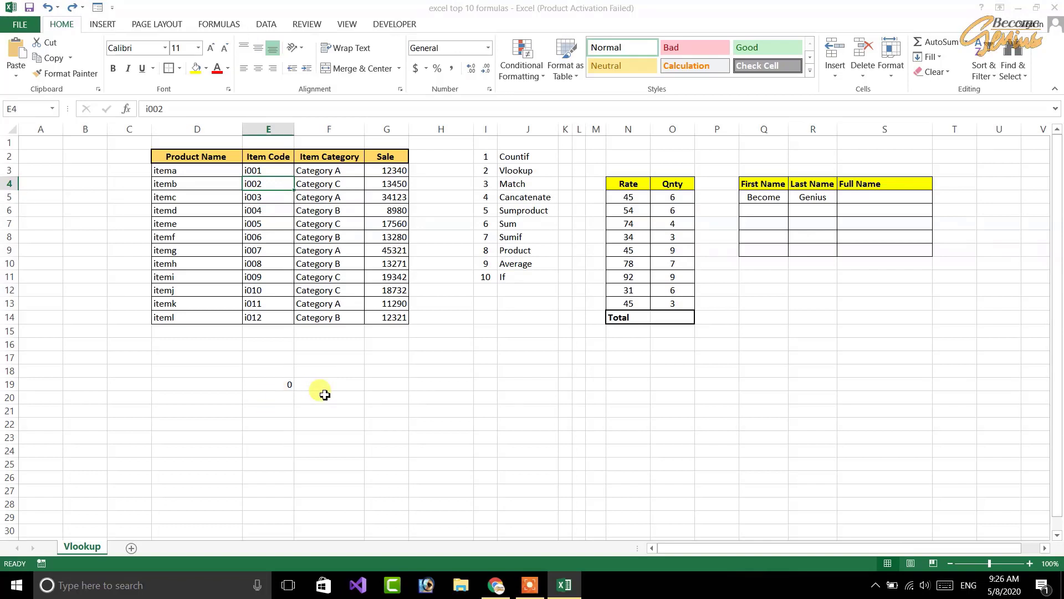
Enter =COUNTIF(N5:N13,45) in cell J17 to count the rates equal to 45, and check it against the Rate column
{"action": "left_click", "coordinate": [605, 409]}
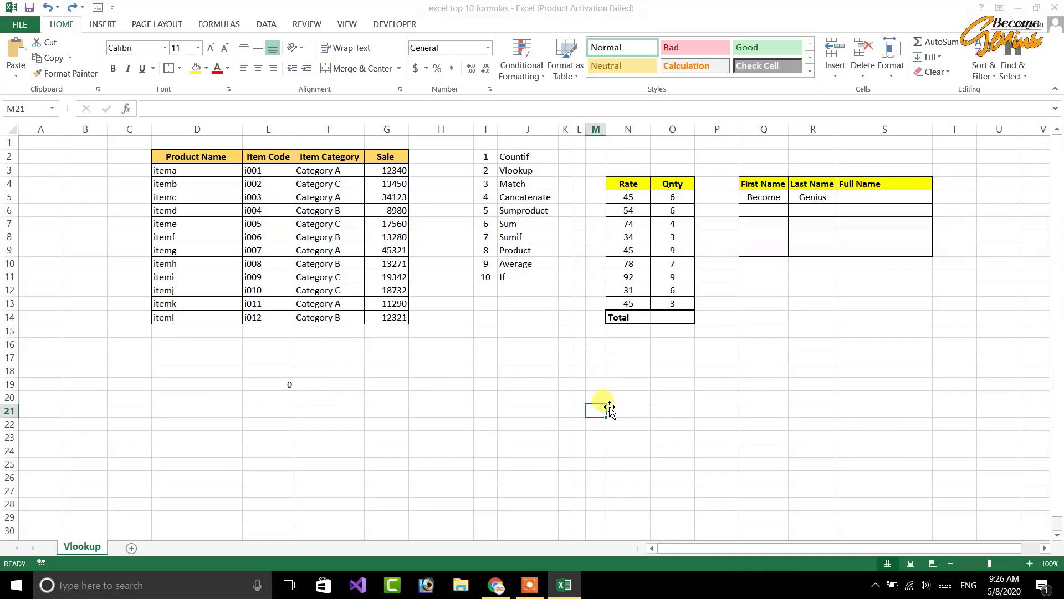
{"action": "left_click", "coordinate": [527, 357]}
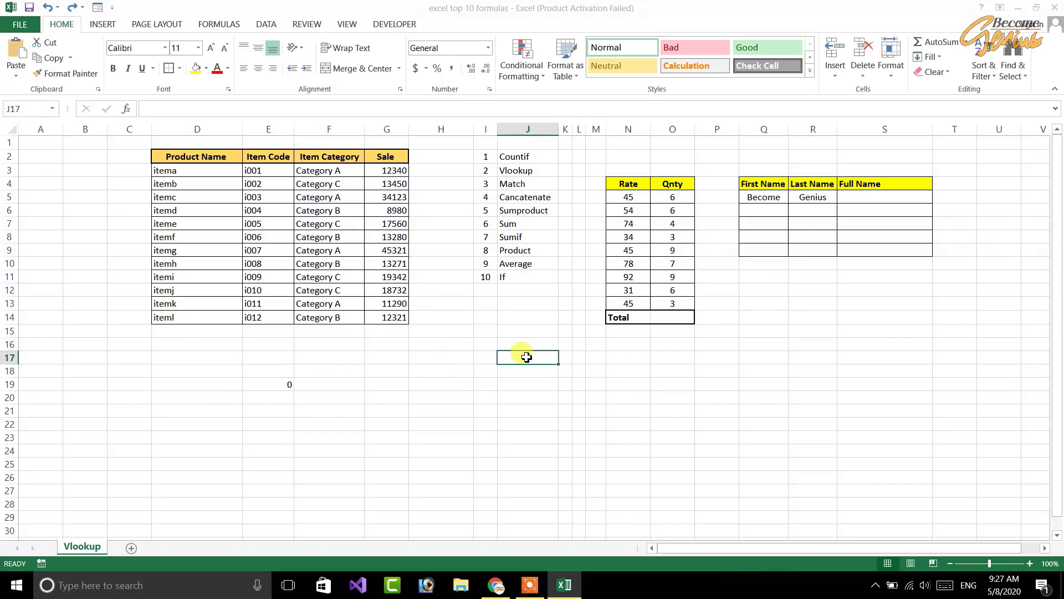
{"action": "type", "text": "="}
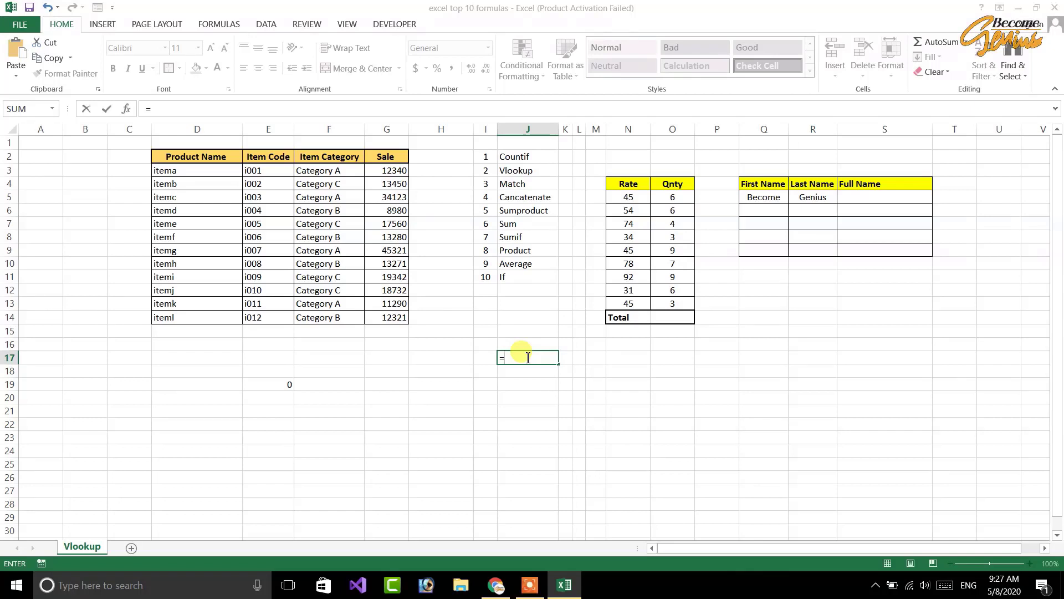
{"action": "type", "text": "co"}
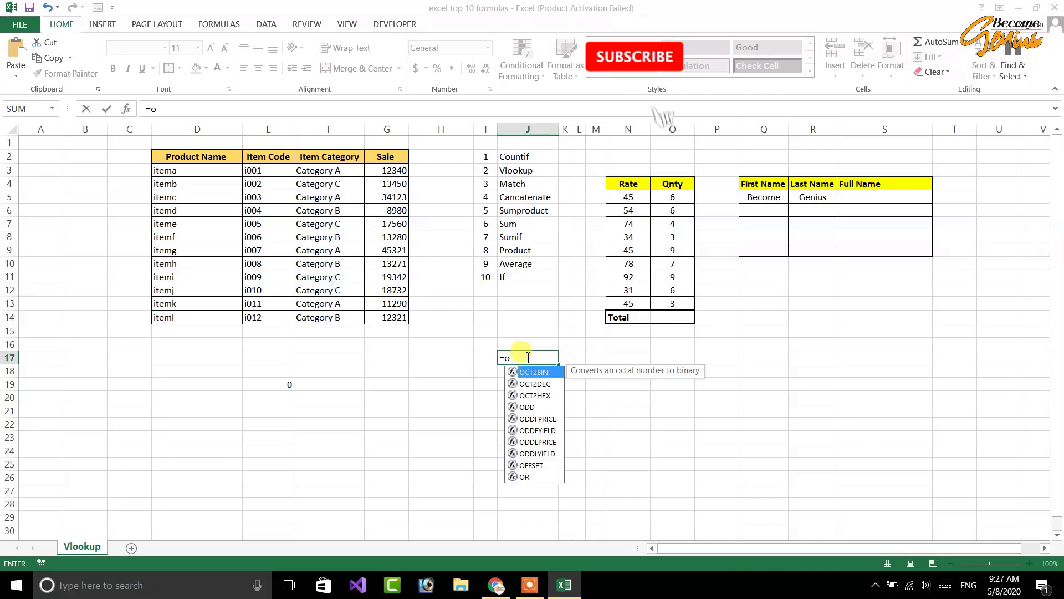
{"action": "type", "text": "untif"}
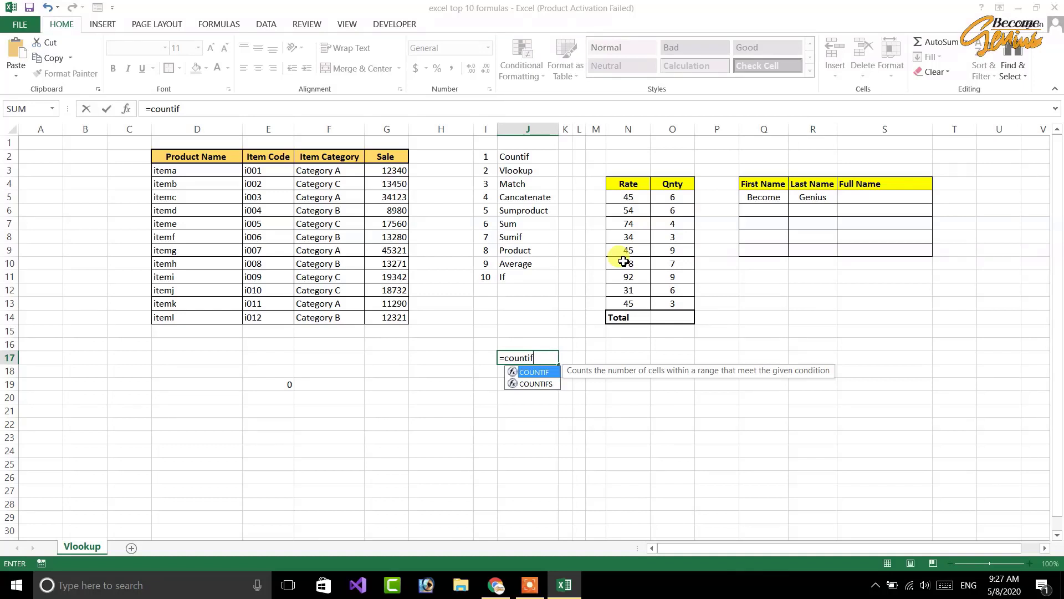
{"action": "type", "text": "("}
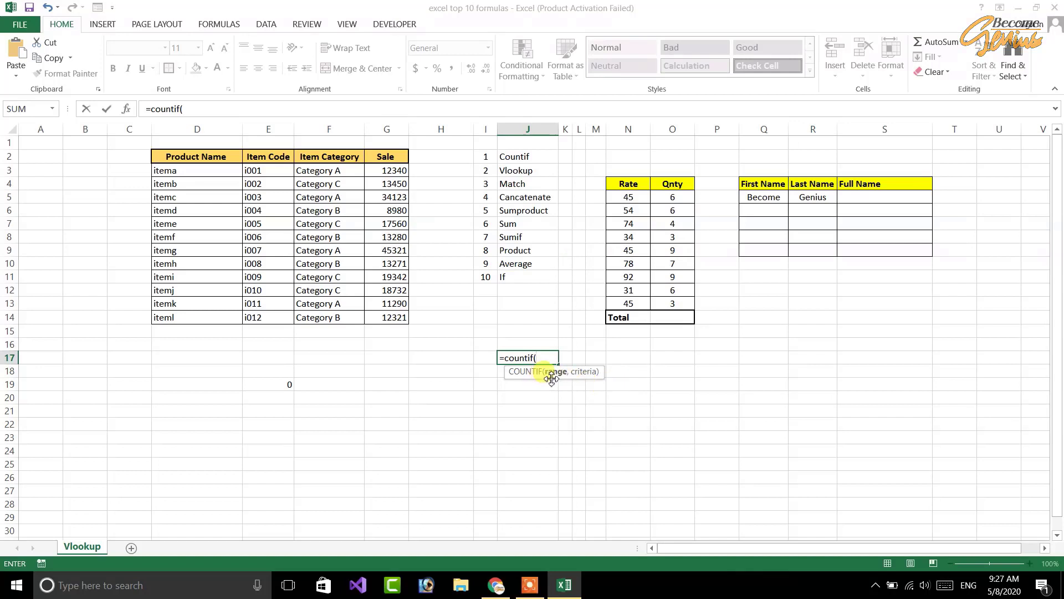
{"action": "left_click_drag", "start_coordinate": [629, 195], "coordinate": [626, 303]}
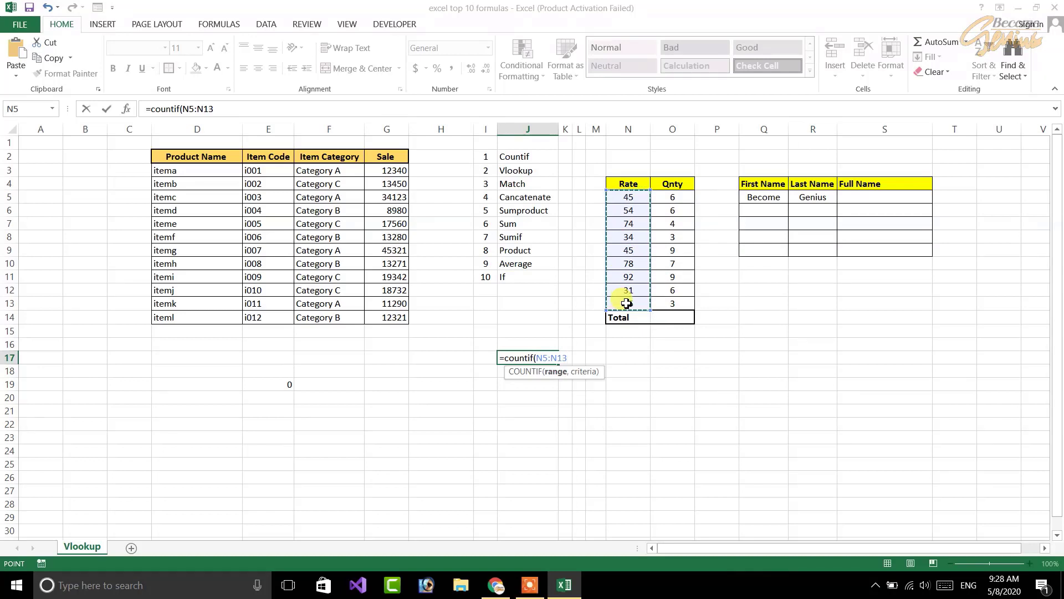
{"action": "type", "text": ","}
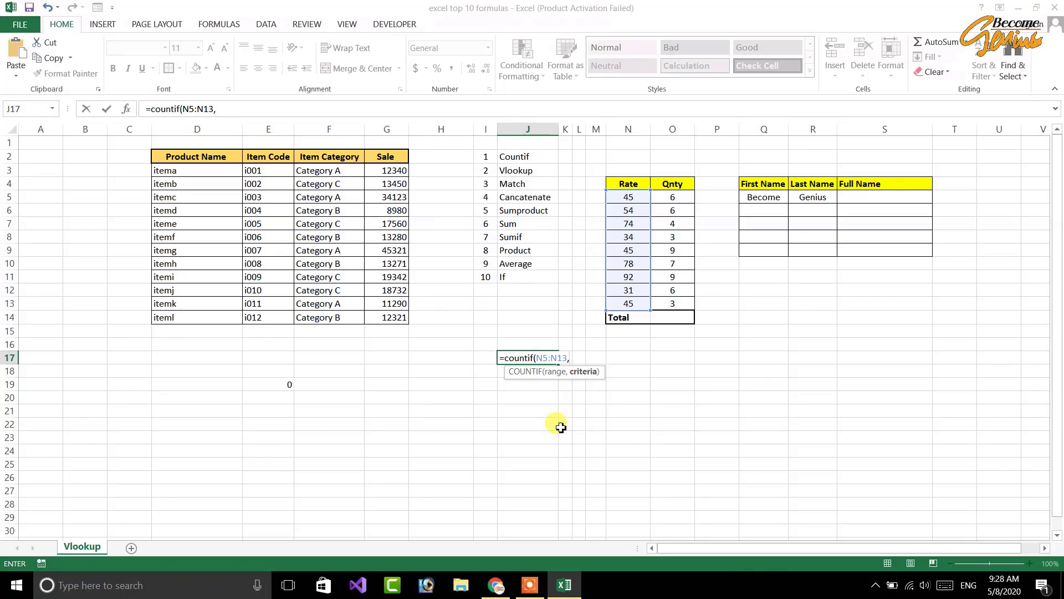
{"action": "type", "text": "45"}
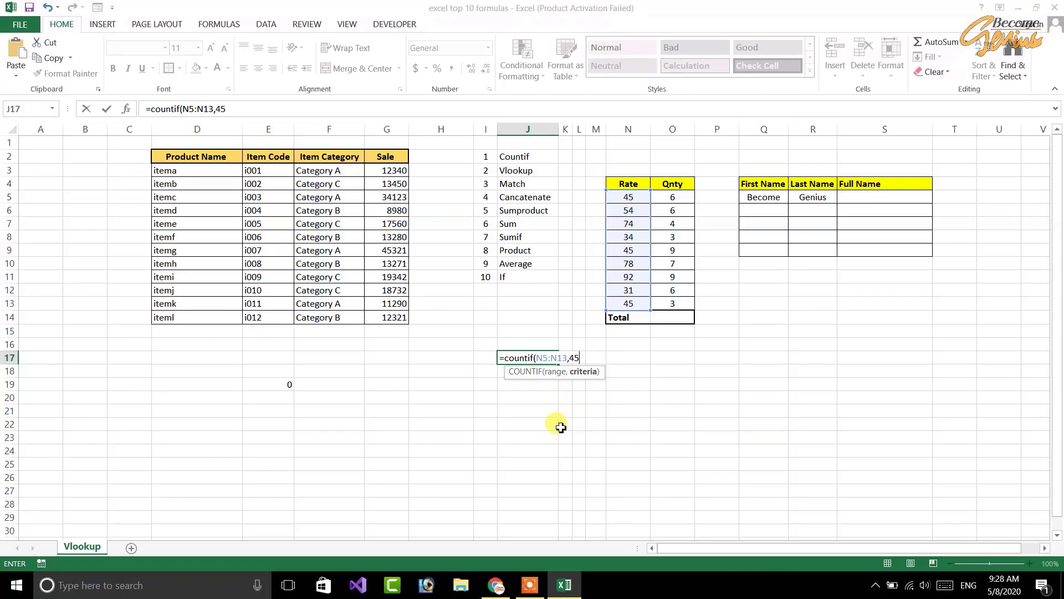
{"action": "type", "text": ")"}
{"action": "key", "text": "Return"}
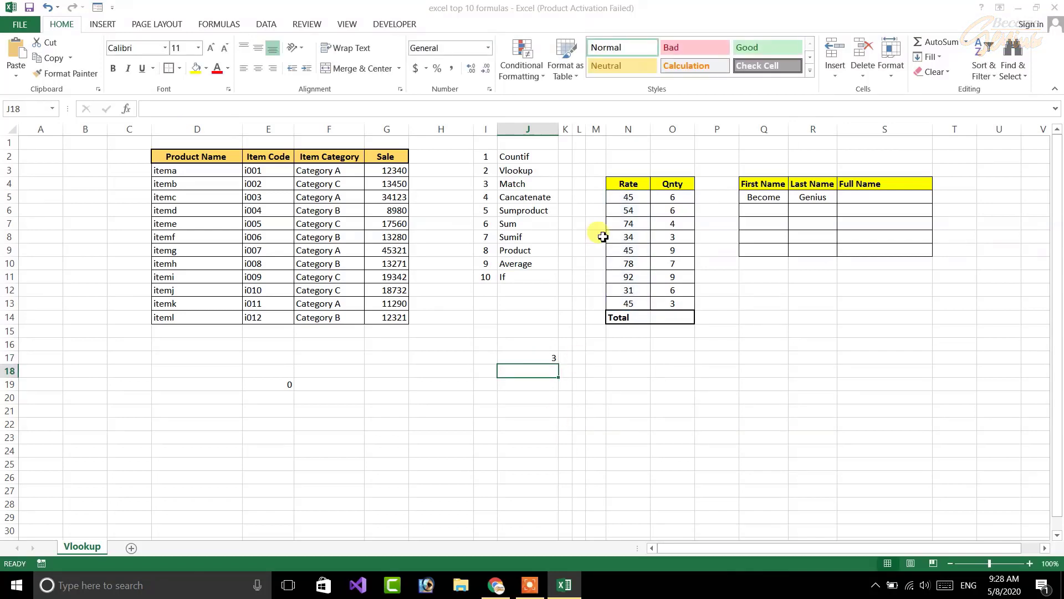
{"action": "left_click_drag", "start_coordinate": [625, 198], "coordinate": [623, 303]}
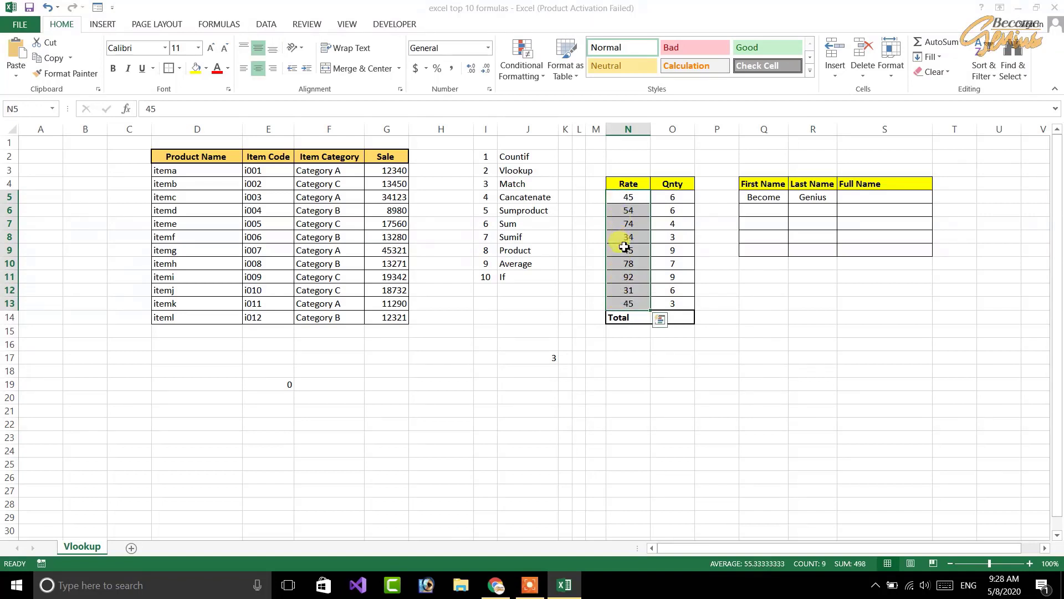
{"action": "left_click", "coordinate": [551, 357]}
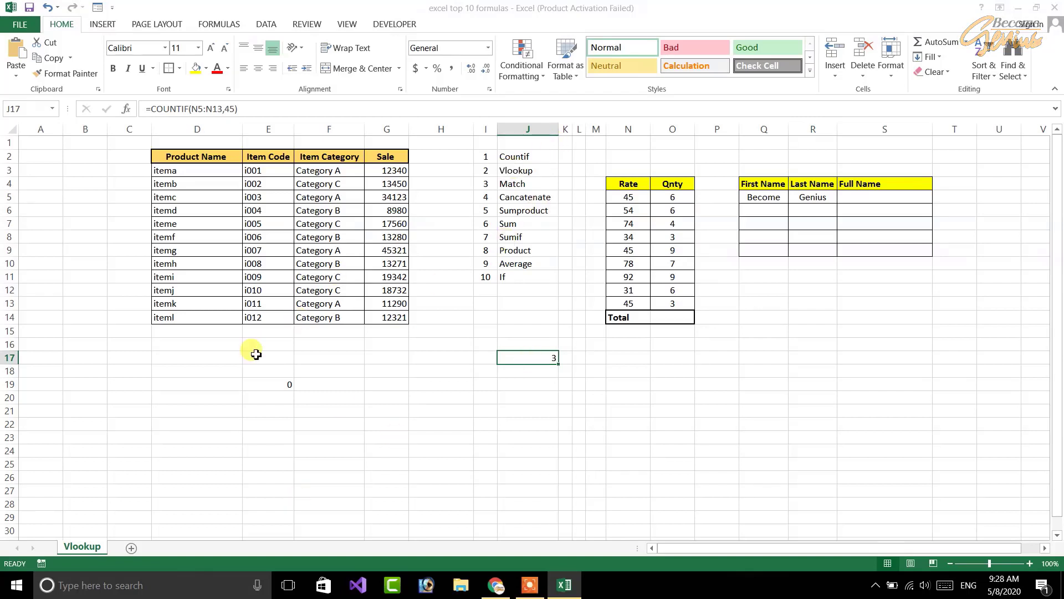
Begin a VLOOKUP formula in cell E19 with "i003" as the lookup value
{"action": "left_click", "coordinate": [256, 383]}
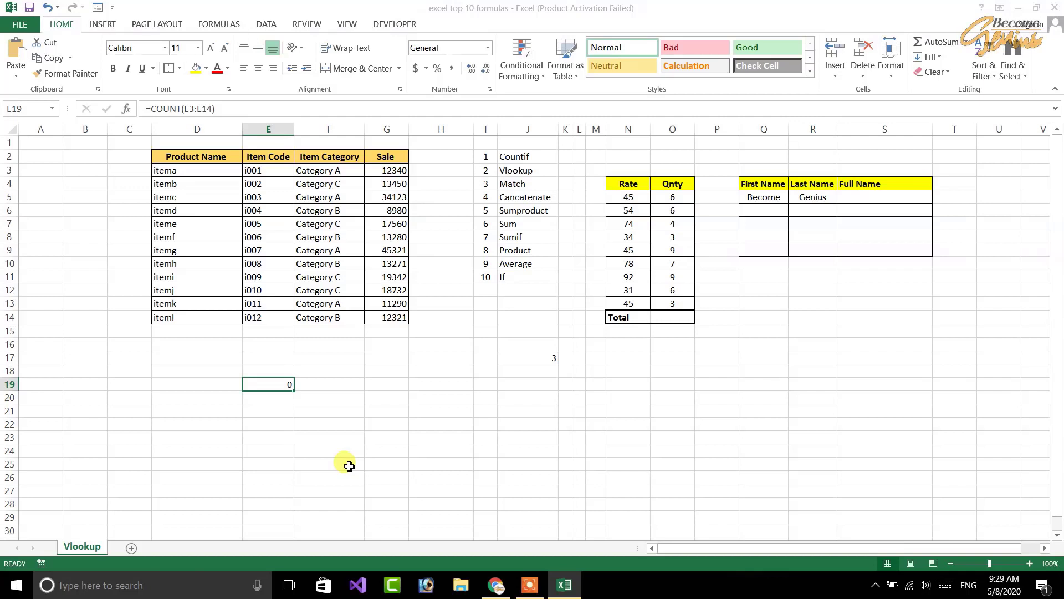
{"action": "type", "text": "="}
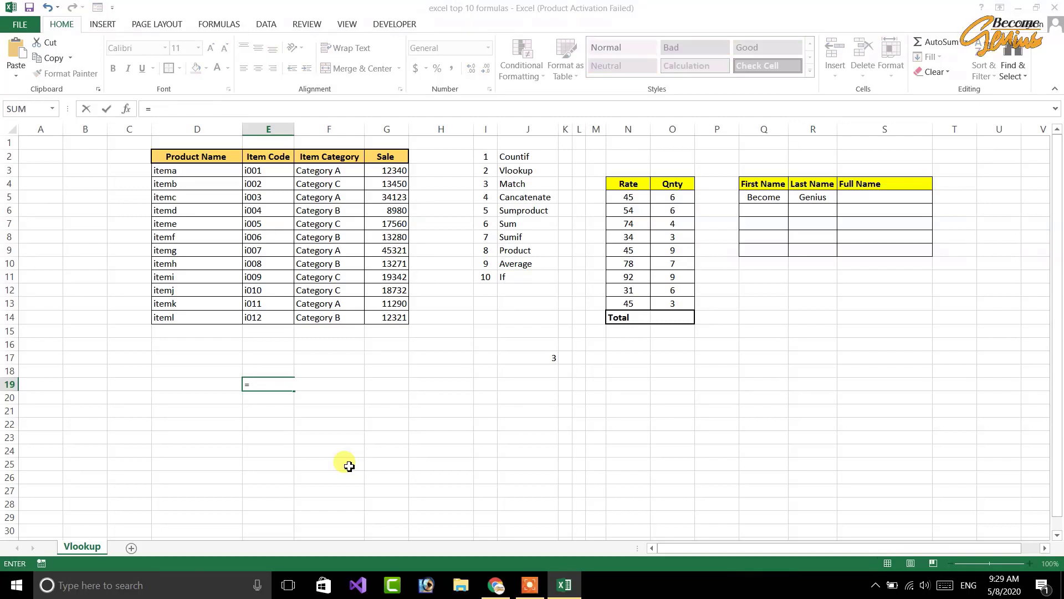
{"action": "type", "text": "vlook"}
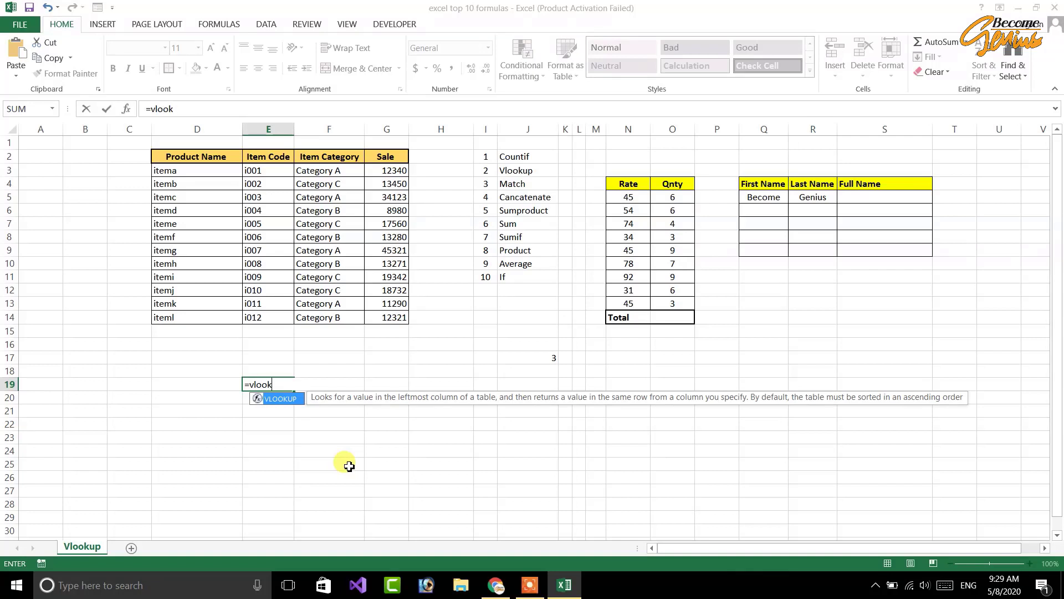
{"action": "type", "text": "up("}
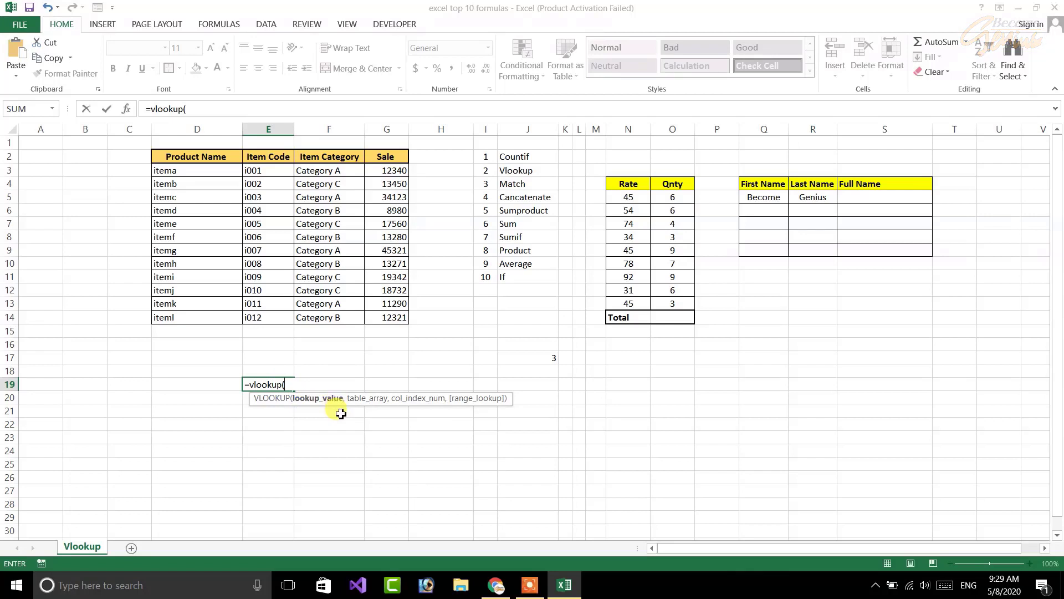
{"action": "type", "text": "\""}
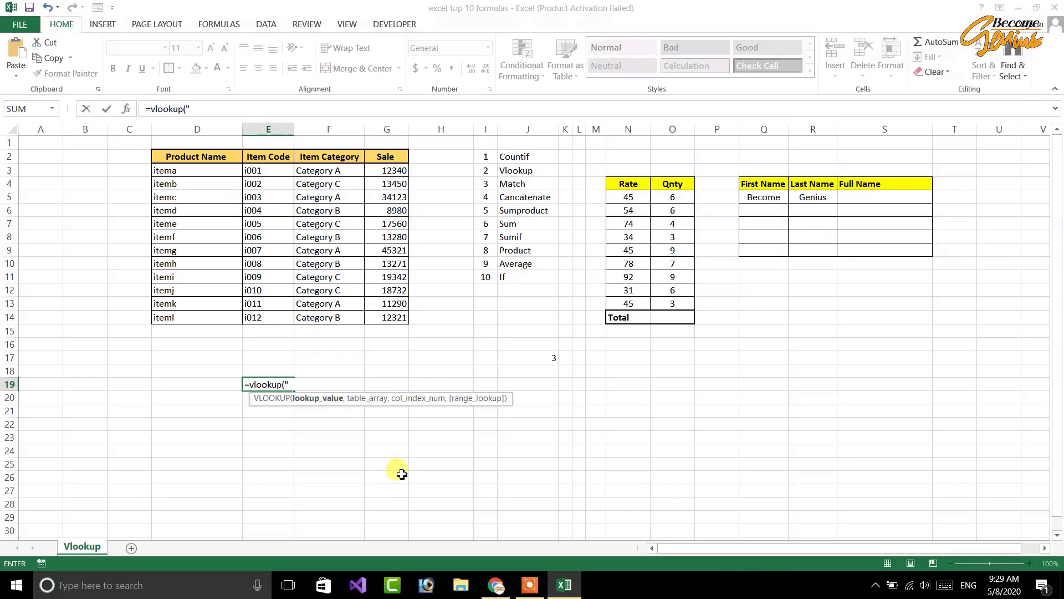
{"action": "type", "text": "i00"}
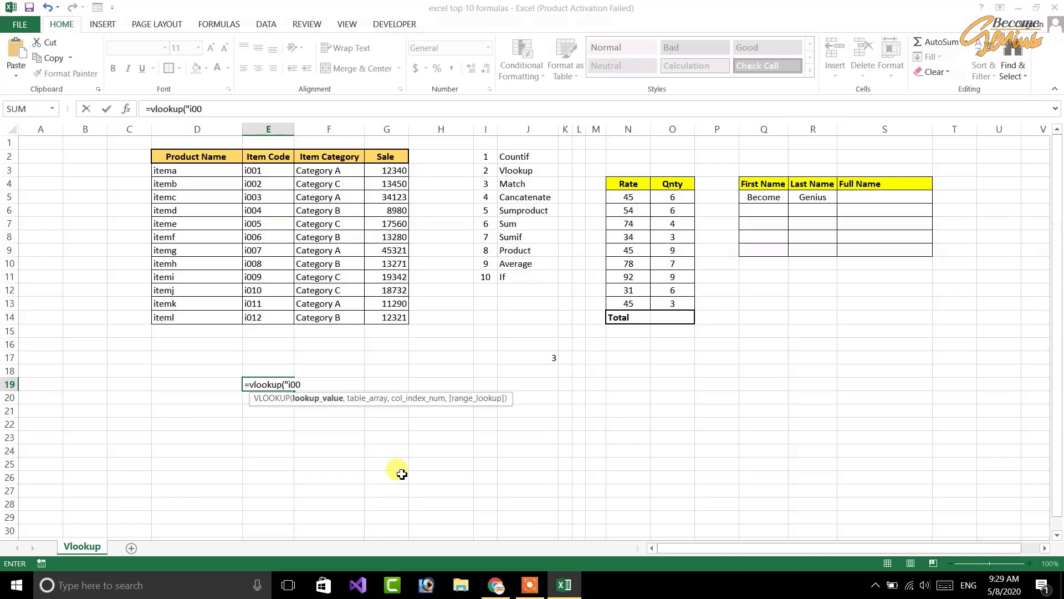
{"action": "type", "text": "3"}
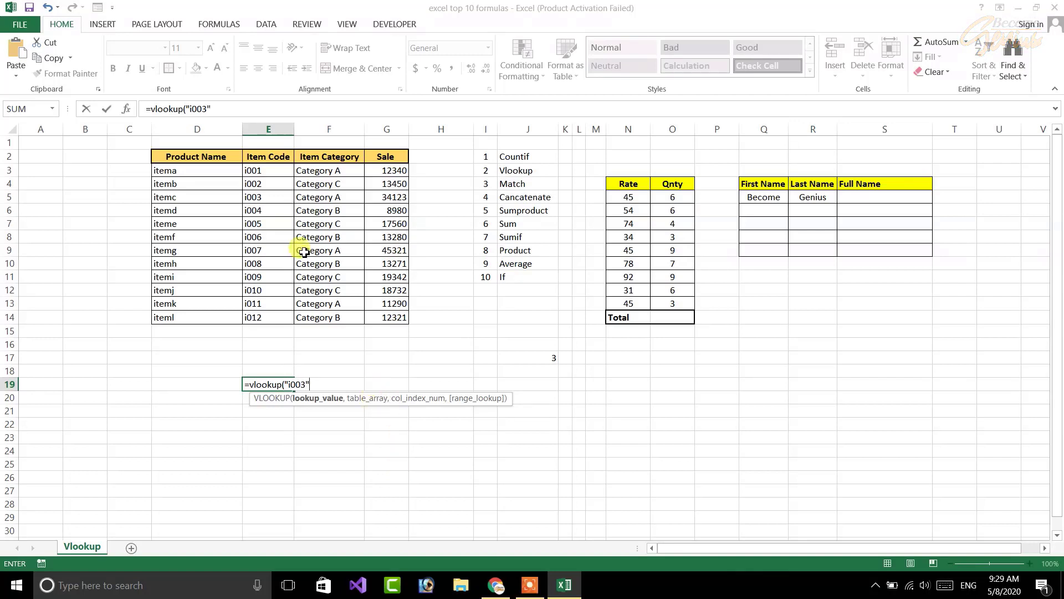
Dismiss the formula error and re-enter "i003" as the lookup value of the VLOOKUP in E19
{"action": "left_click", "coordinate": [261, 173]}
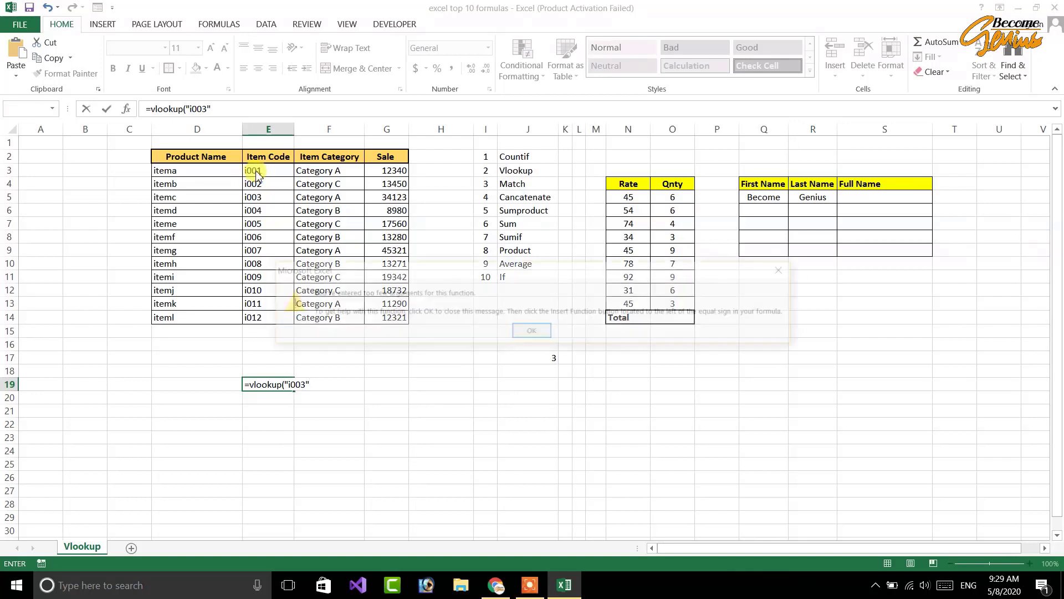
{"action": "left_click", "coordinate": [546, 336]}
{"action": "type", "text": ","}
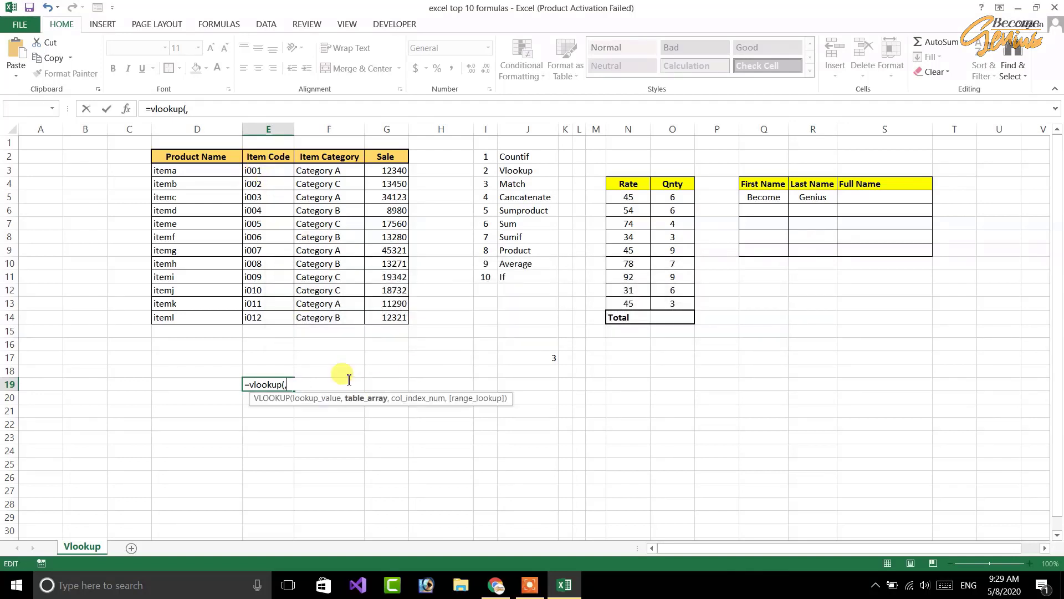
{"action": "key", "text": "BackSpace"}
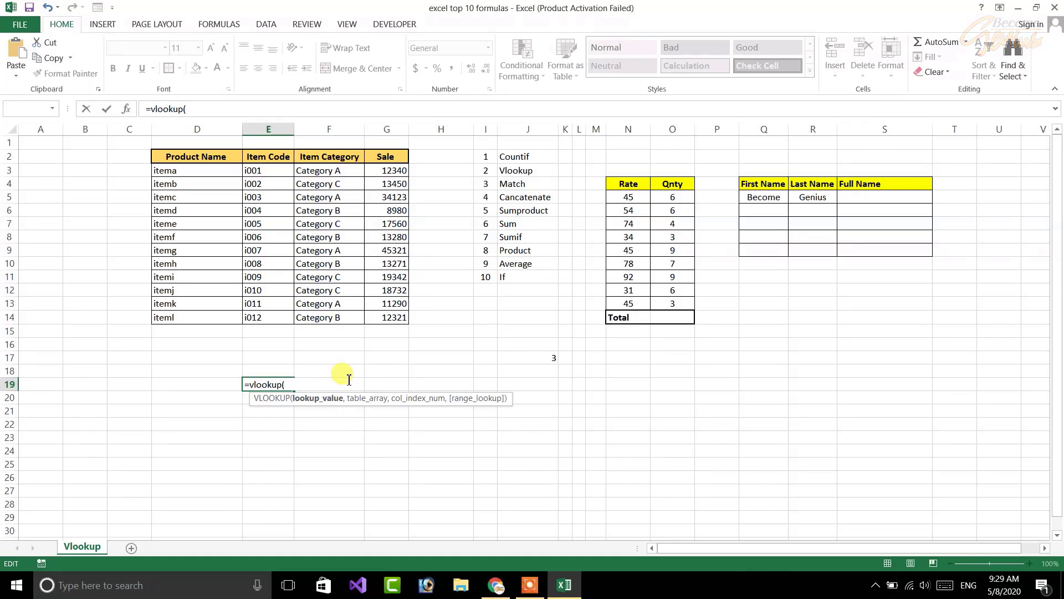
{"action": "type", "text": "\""}
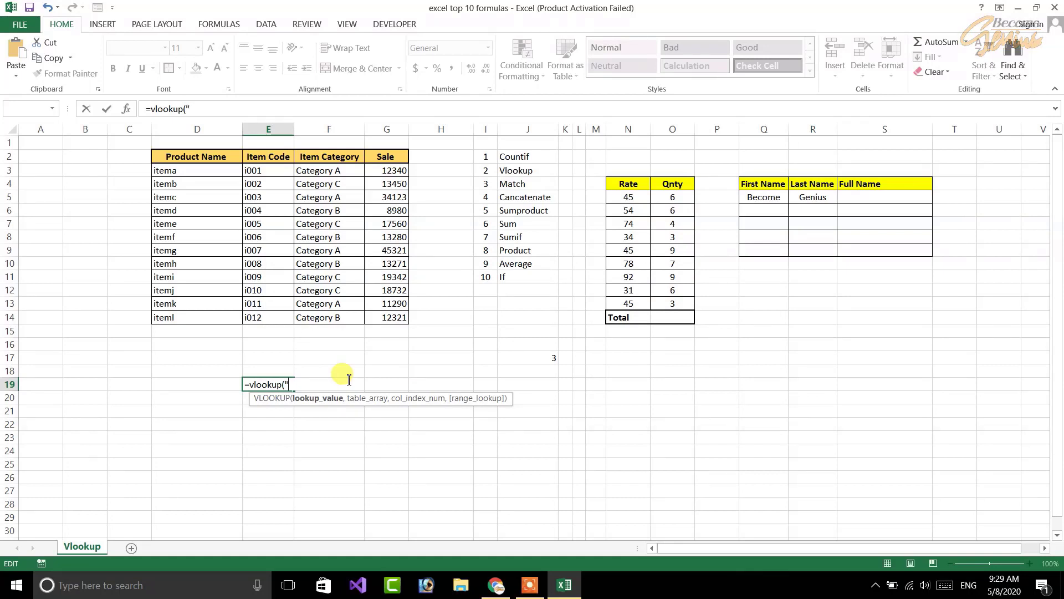
{"action": "type", "text": "i00"}
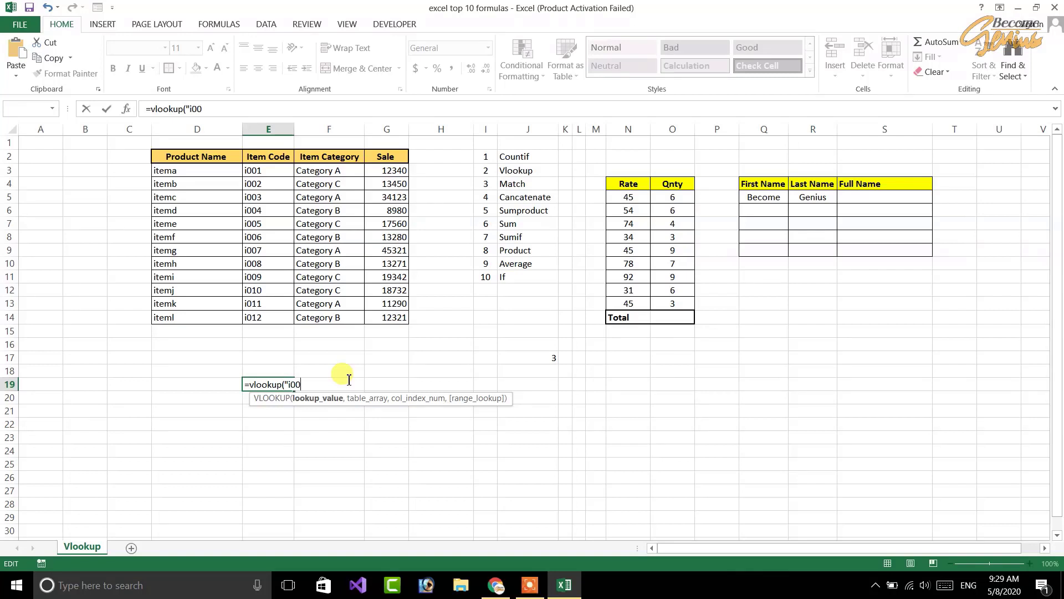
{"action": "type", "text": "3\""}
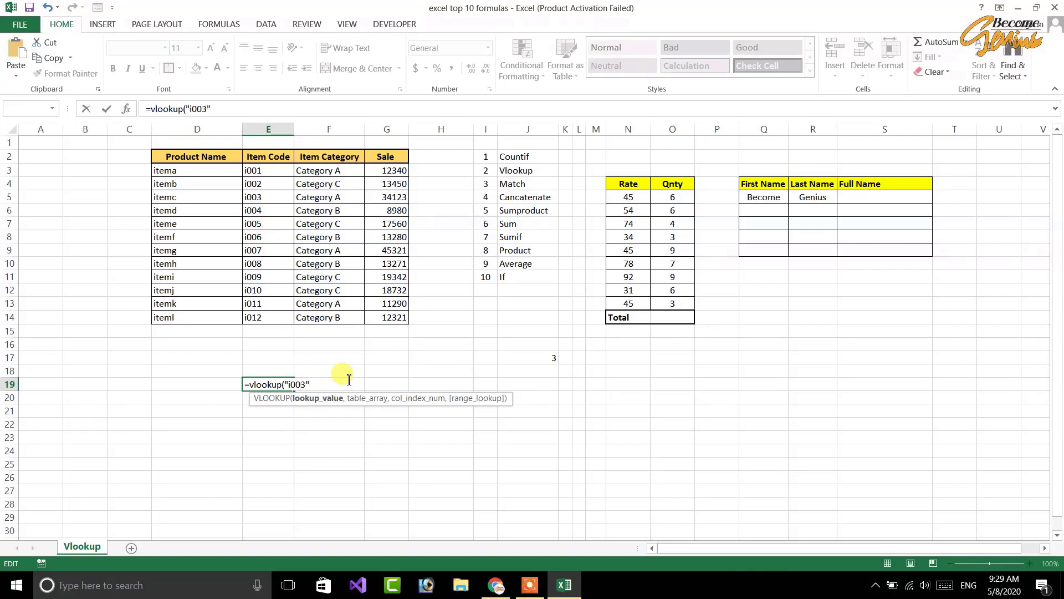
Complete the VLOOKUP in E19 with table range E3:G14 and column index 3
{"action": "type", "text": ","}
{"action": "left_click", "coordinate": [256, 169]}
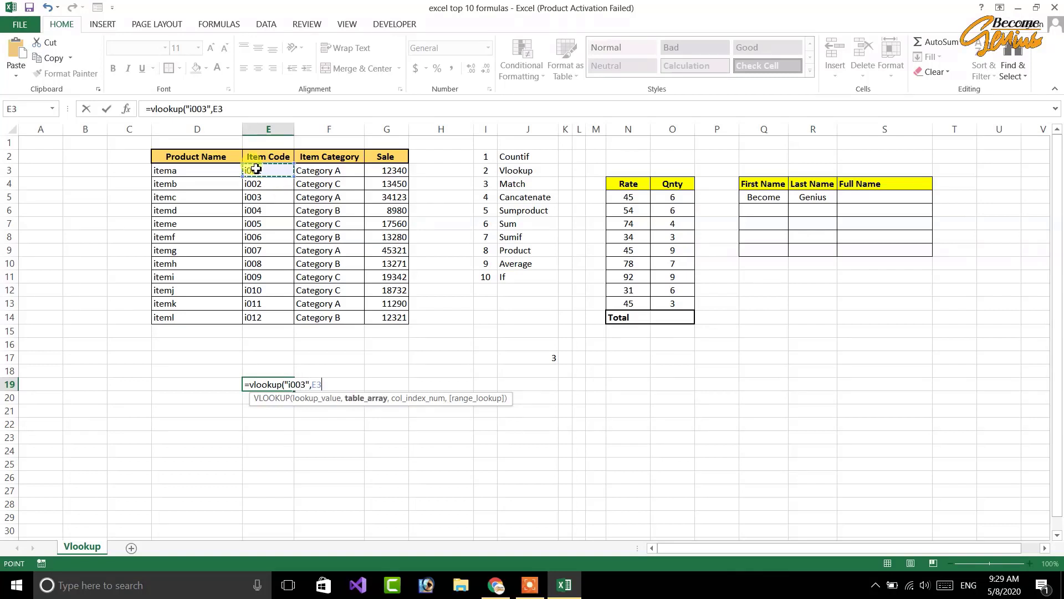
{"action": "left_click_drag", "start_coordinate": [256, 169], "coordinate": [379, 315]}
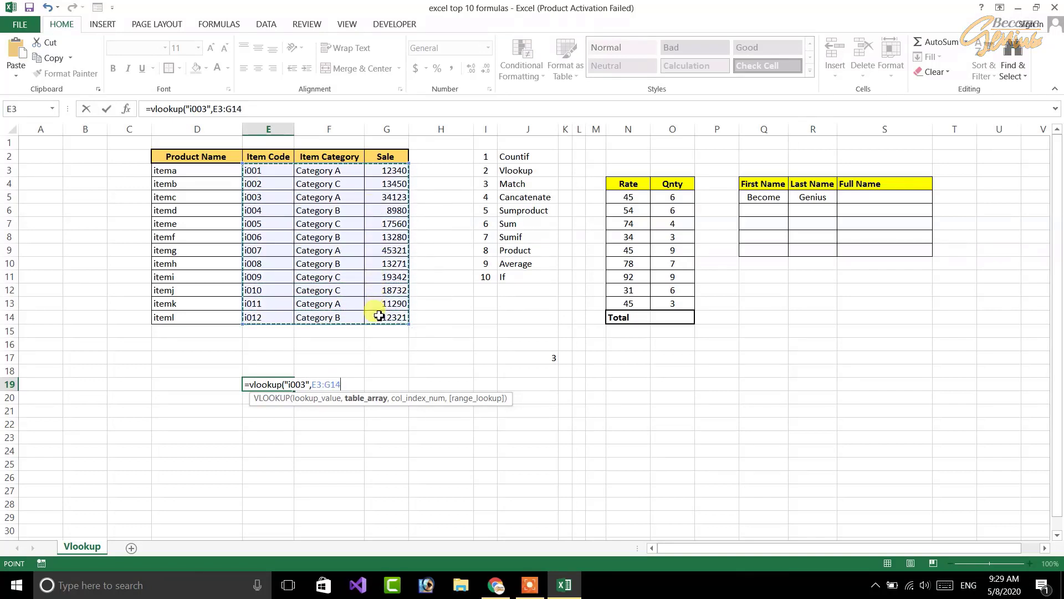
{"action": "type", "text": ","}
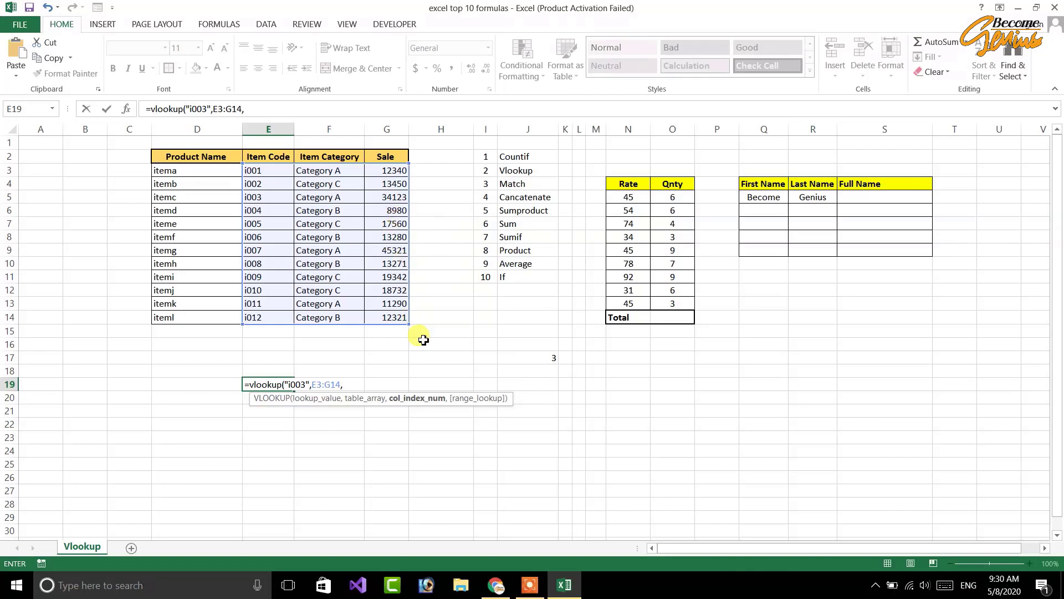
{"action": "type", "text": "3"}
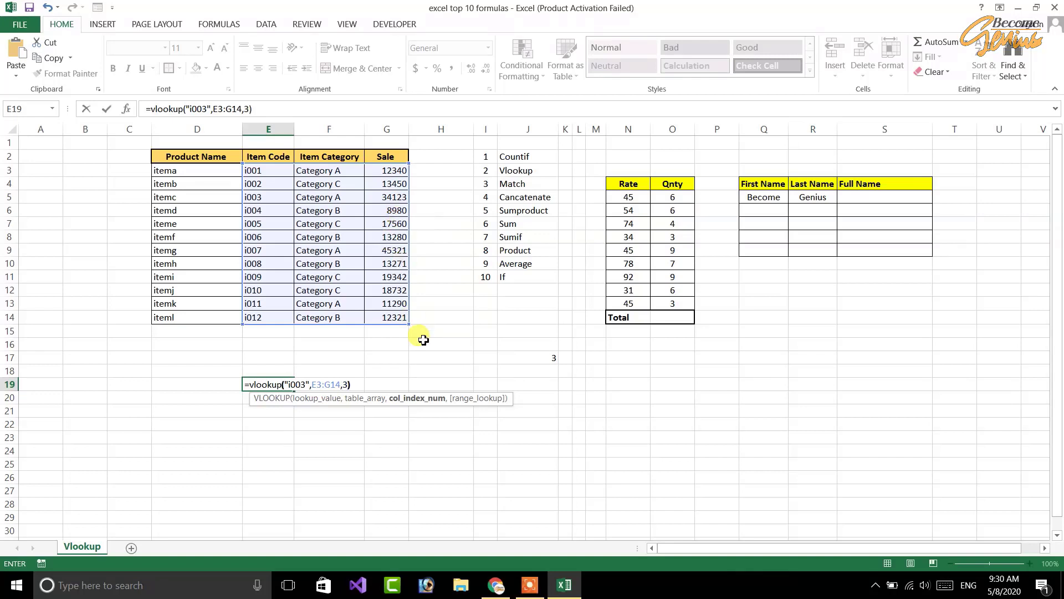
{"action": "type", "text": ")"}
{"action": "key", "text": "Return"}
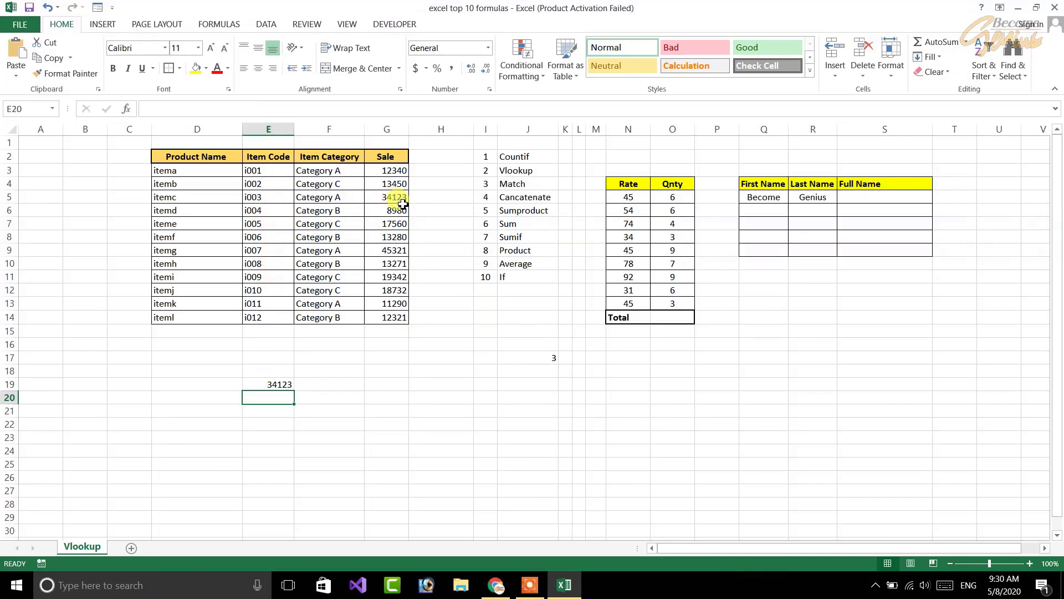
Change the lookup value in the E19 formula to "i005" and locate that code in the Item Code column
{"action": "double_click", "coordinate": [273, 384]}
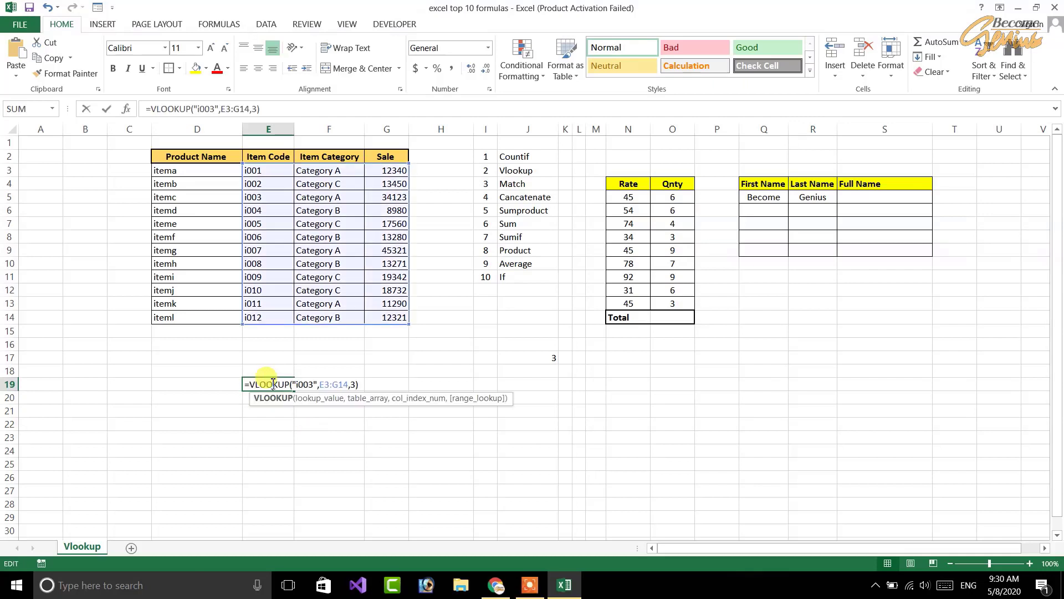
{"action": "left_click", "coordinate": [314, 385]}
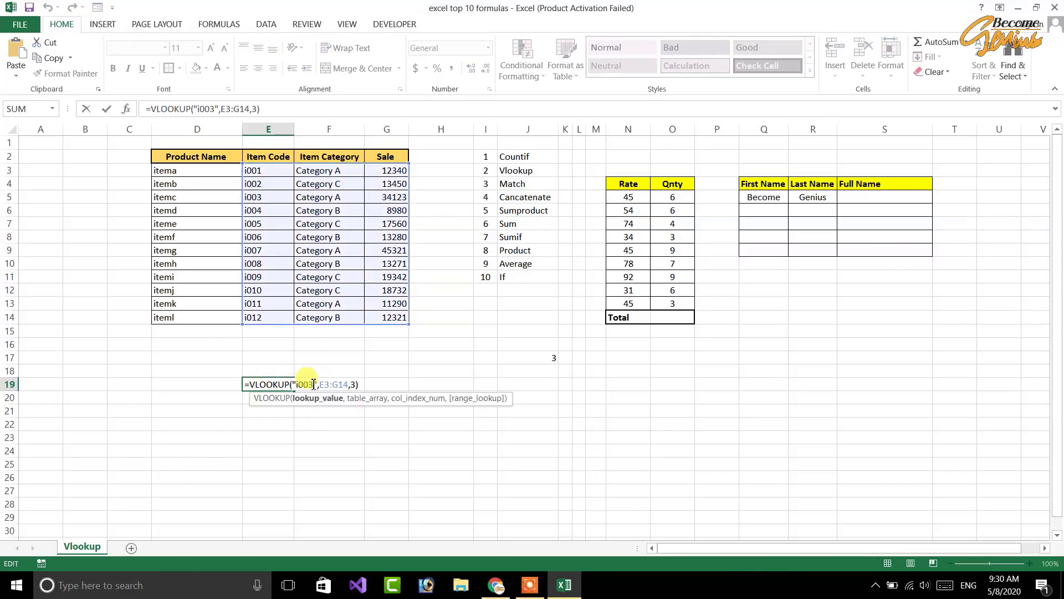
{"action": "key", "text": "BackSpace"}
{"action": "type", "text": "5"}
{"action": "key", "text": "Return"}
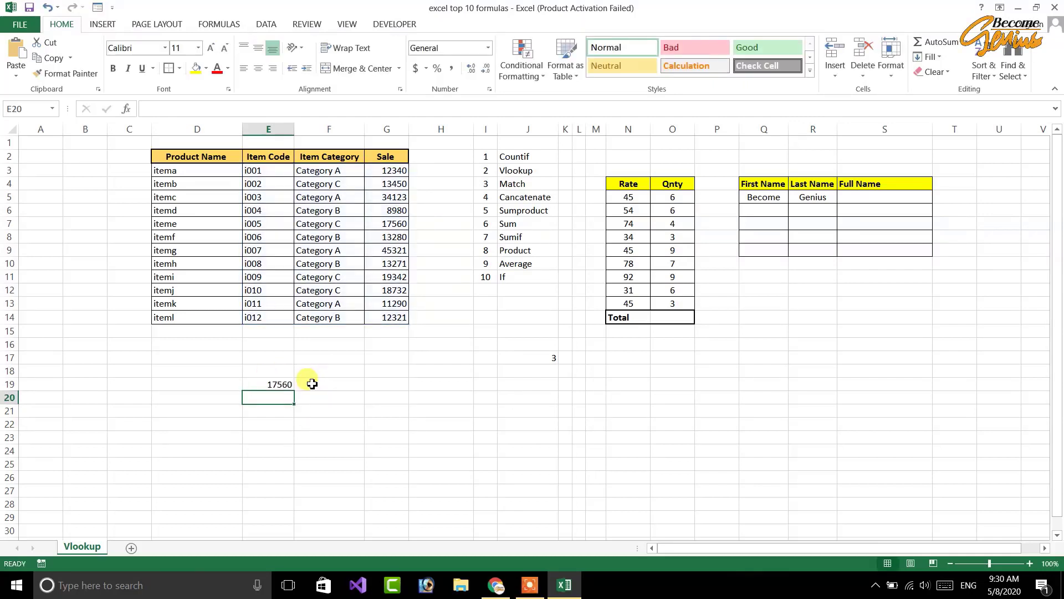
{"action": "left_click", "coordinate": [267, 226]}
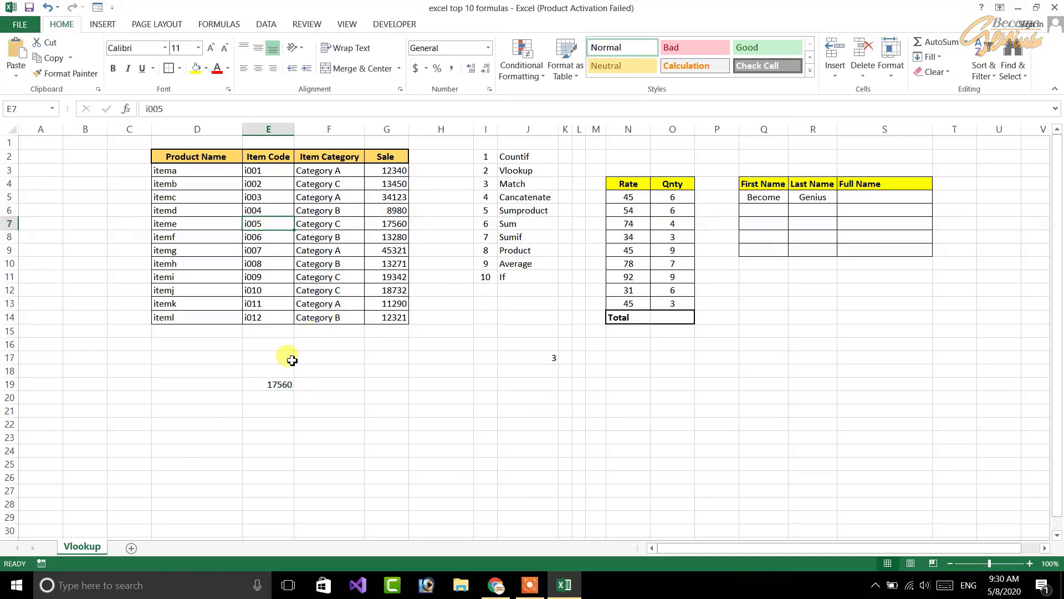
Replace the typed lookup value in the E19 formula with a reference to cell E17, giving =VLOOKUP(E17,E3:G14,3)
{"action": "double_click", "coordinate": [276, 379]}
{"action": "left_click", "coordinate": [285, 383]}
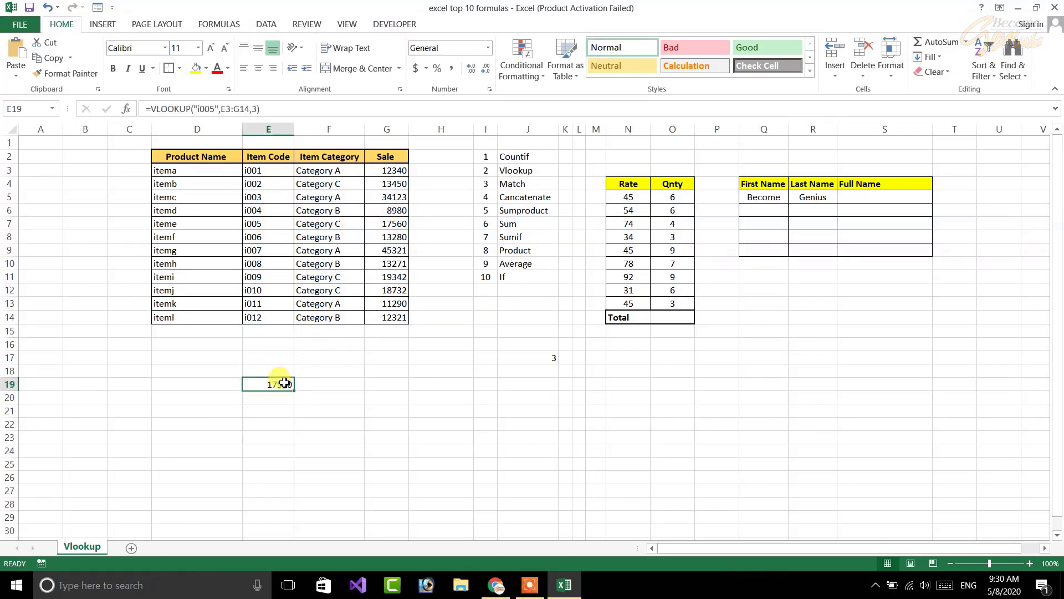
{"action": "double_click", "coordinate": [285, 383]}
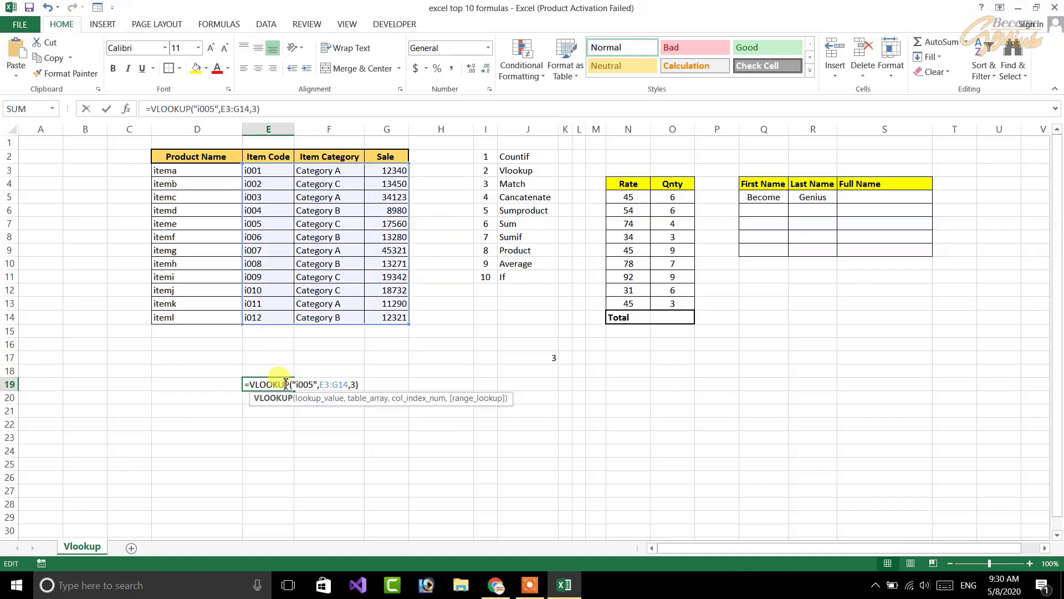
{"action": "left_click", "coordinate": [316, 384]}
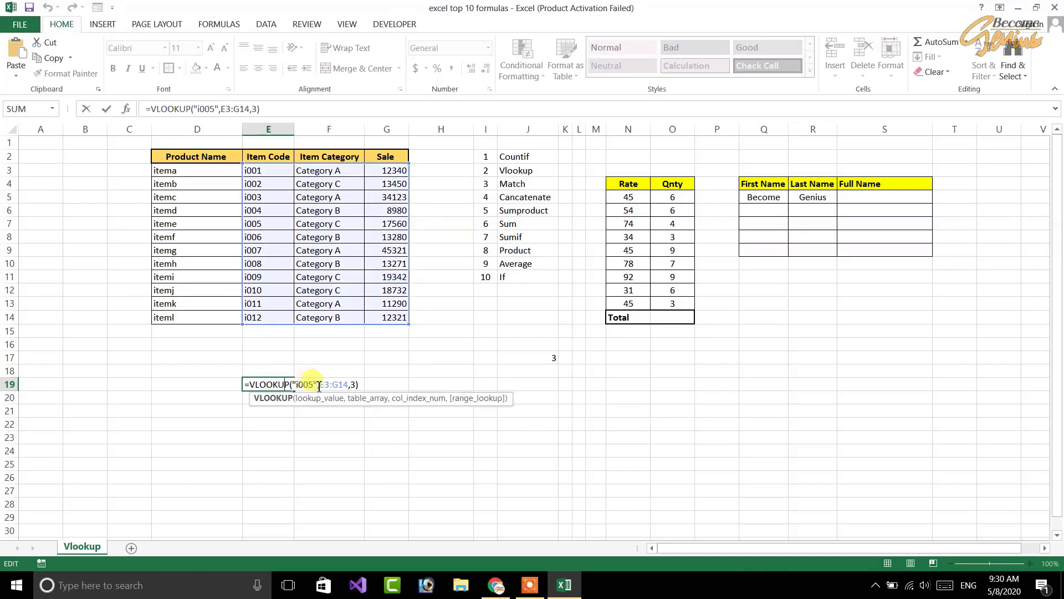
{"action": "key", "text": "BackSpace"}
{"action": "key", "text": "BackSpace"}
{"action": "key", "text": "BackSpace"}
{"action": "key", "text": "BackSpace"}
{"action": "key", "text": "BackSpace"}
{"action": "key", "text": "BackSpace"}
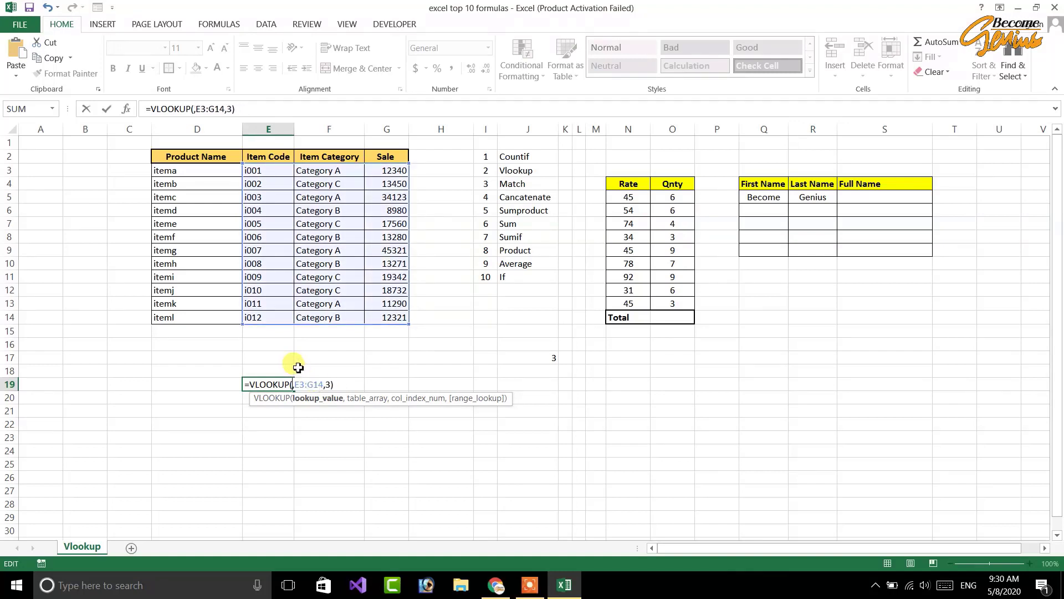
{"action": "left_click", "coordinate": [279, 359]}
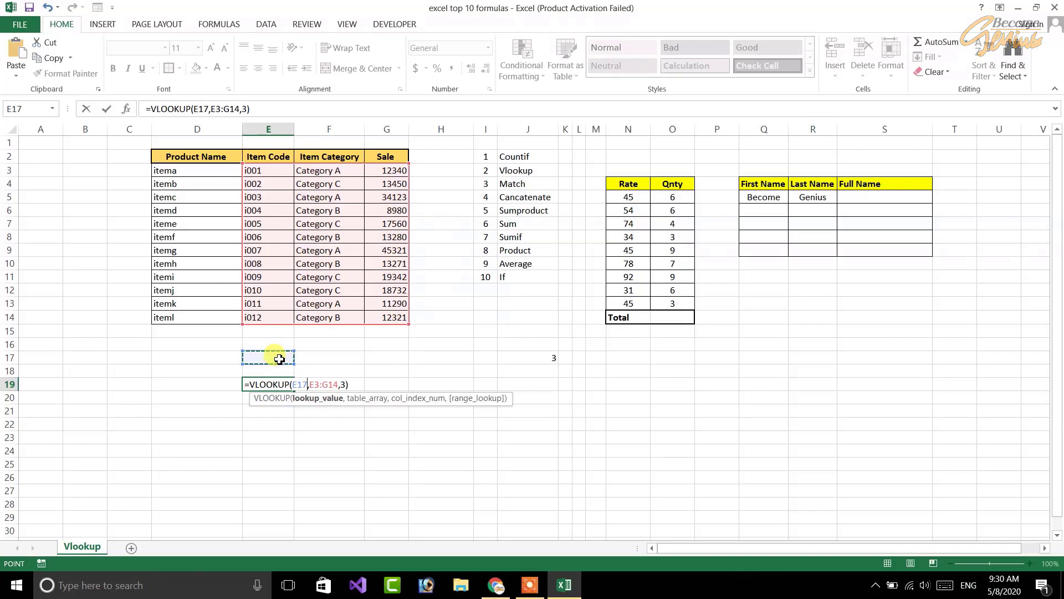
{"action": "key", "text": "Return"}
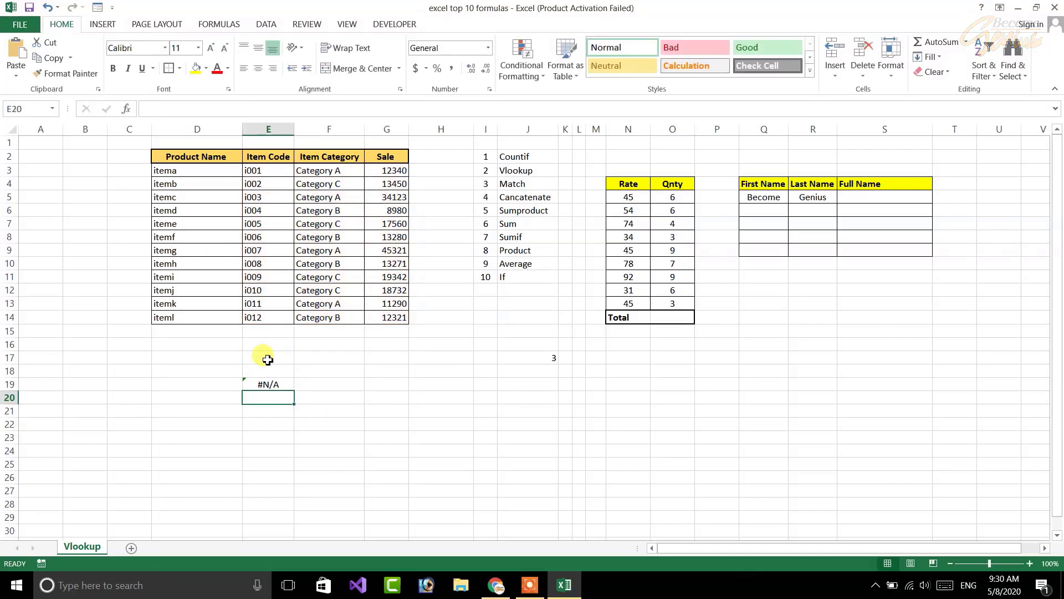
Enter item code i002 in cell E17 to test the lookup
{"action": "left_click", "coordinate": [267, 360]}
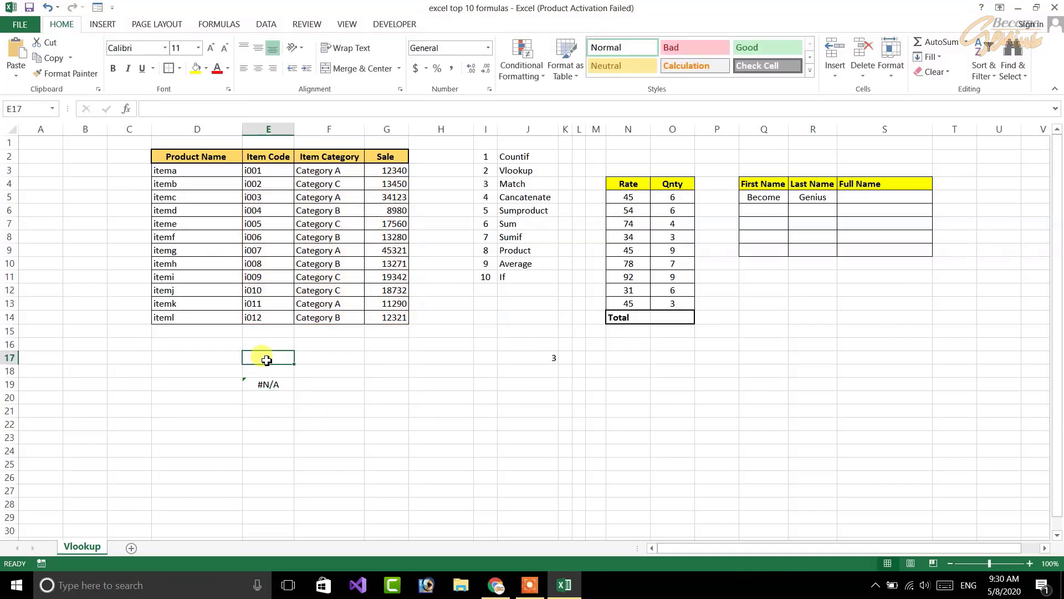
{"action": "type", "text": "i00"}
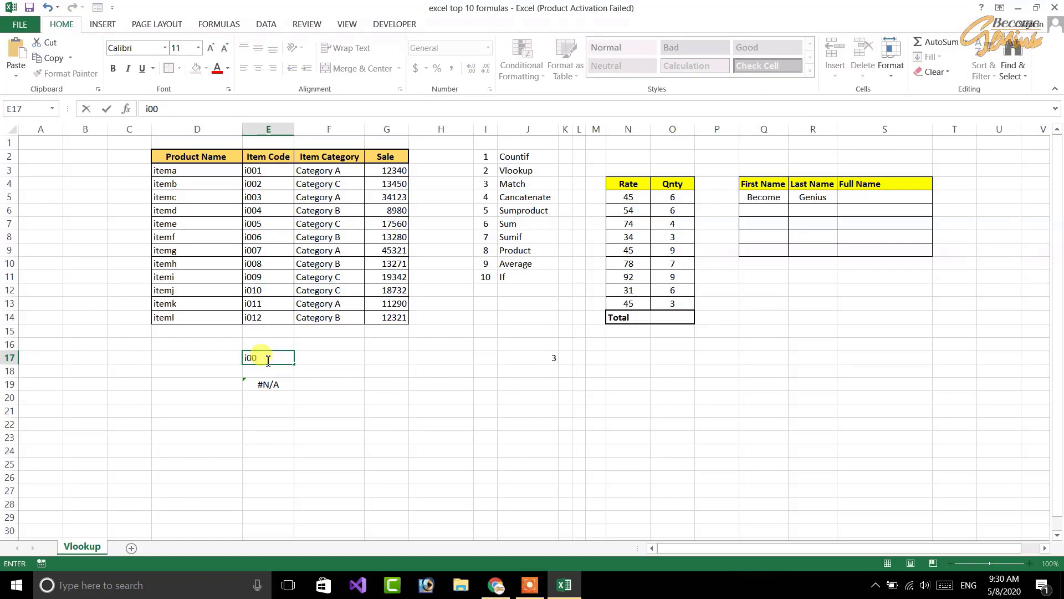
{"action": "type", "text": "2"}
{"action": "key", "text": "Return"}
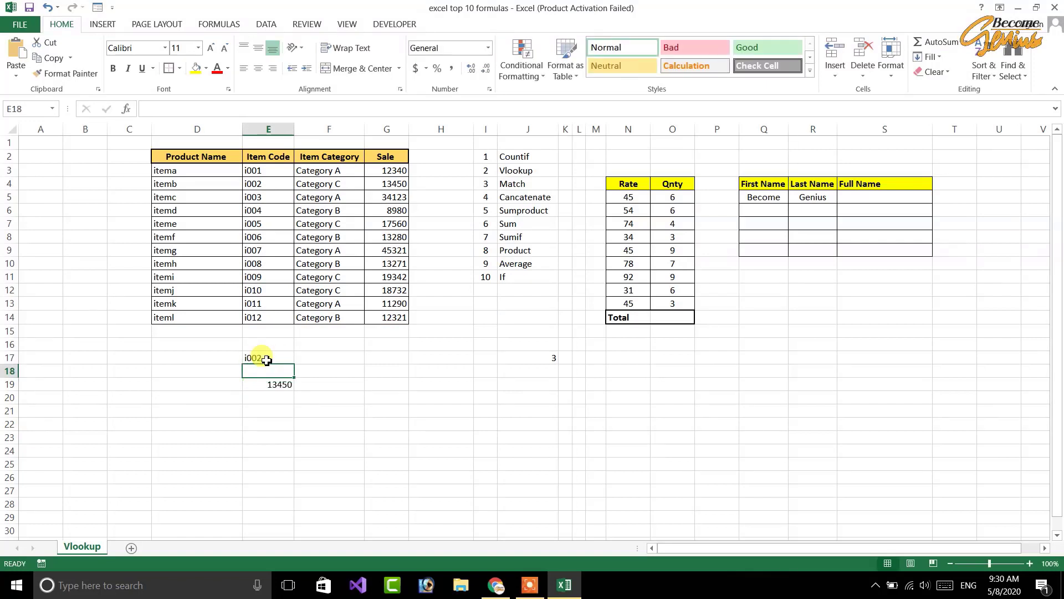
Set the item code in E17 to i010 and check the lookup against itemj's code and sale in the table
{"action": "left_click", "coordinate": [266, 359]}
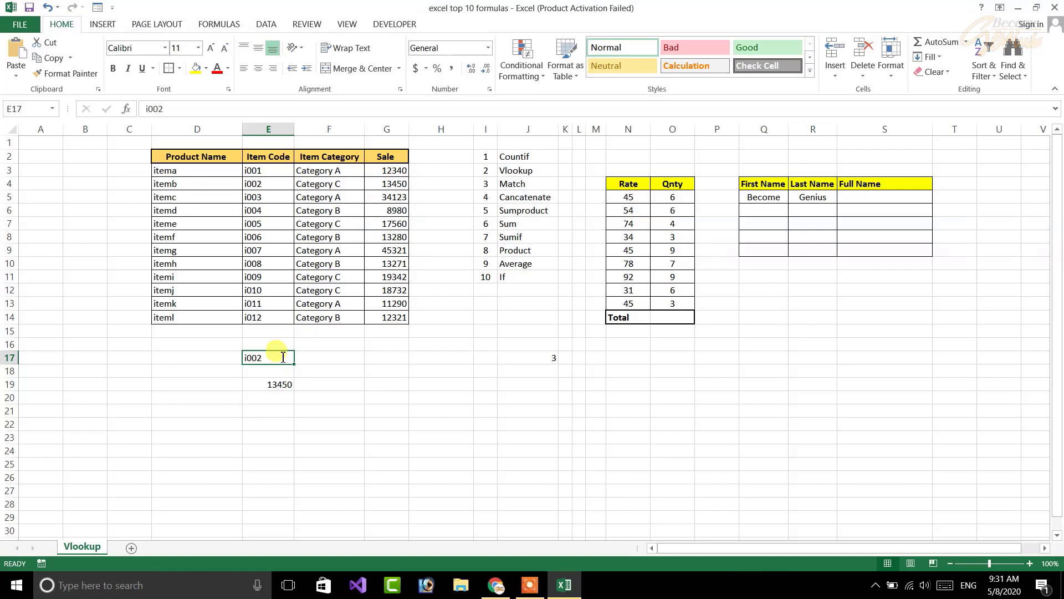
{"action": "type", "text": "i010"}
{"action": "key", "text": "Return"}
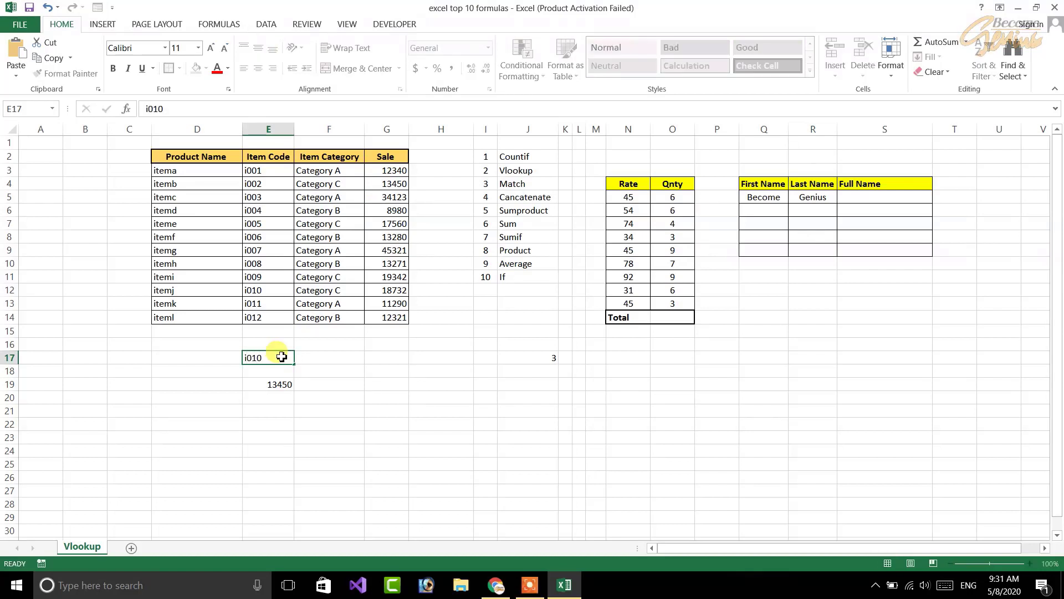
{"action": "left_click", "coordinate": [258, 290]}
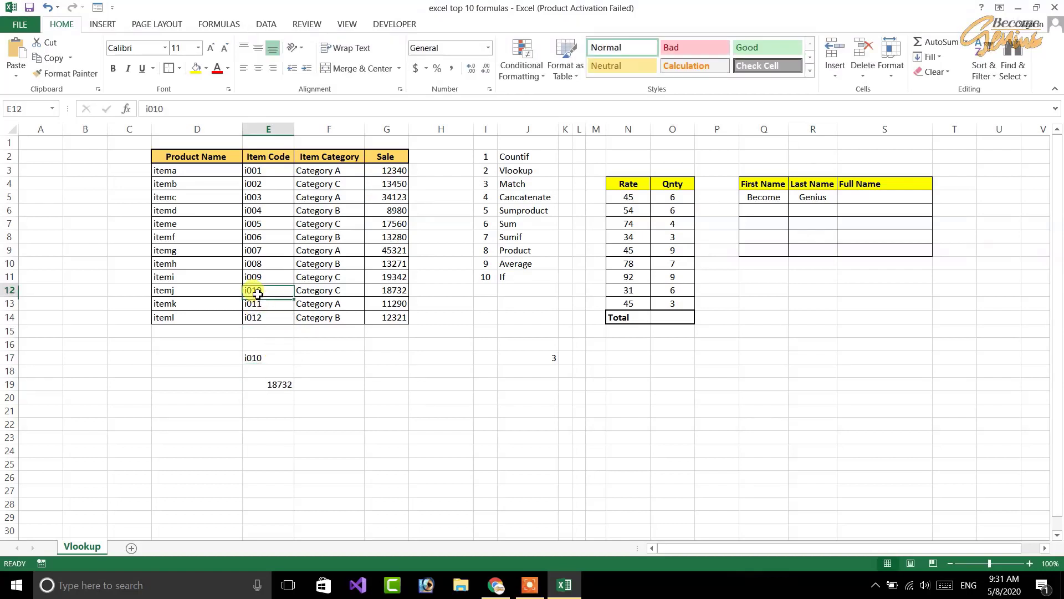
{"action": "left_click", "coordinate": [401, 291]}
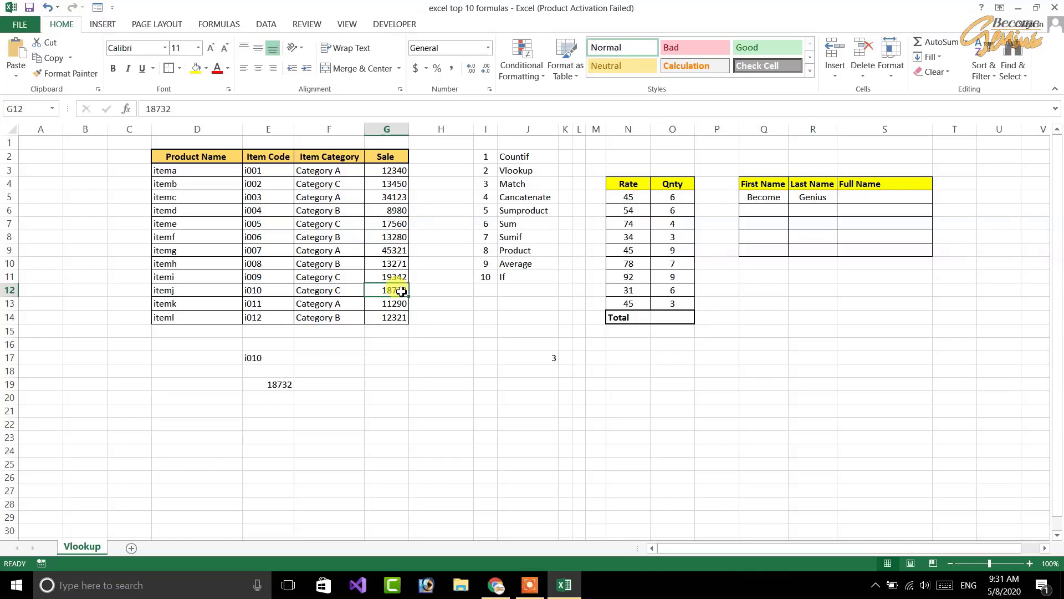
{"action": "left_click", "coordinate": [521, 187]}
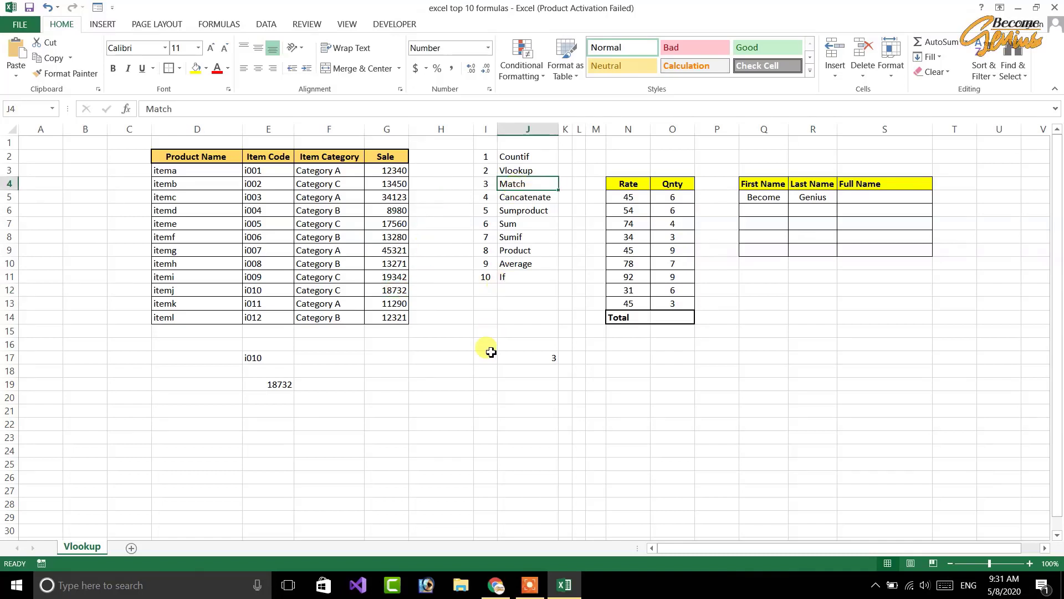
{"action": "left_click", "coordinate": [493, 398]}
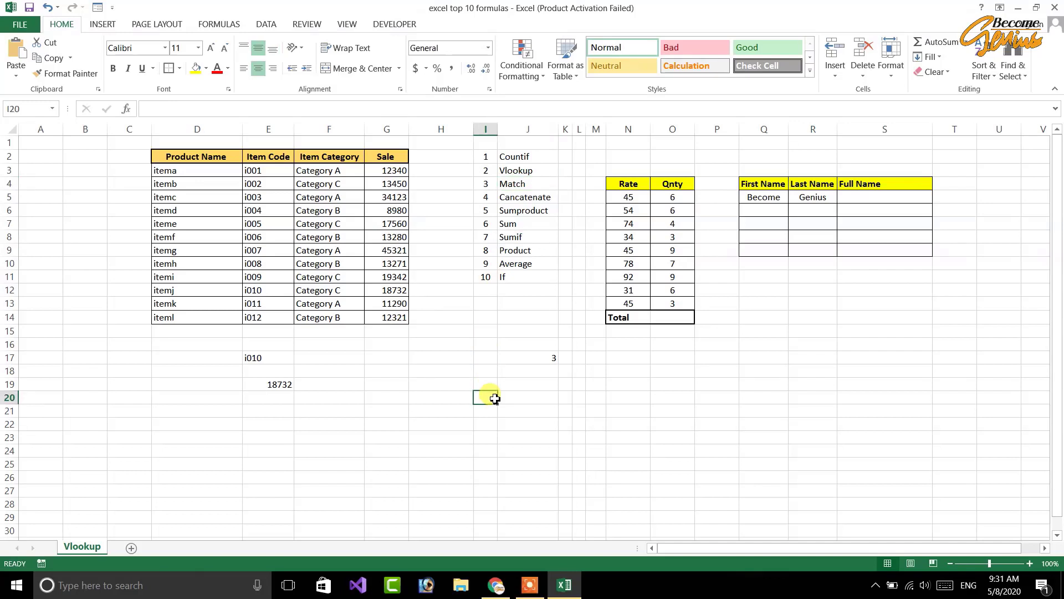
{"action": "key", "text": "alt"}
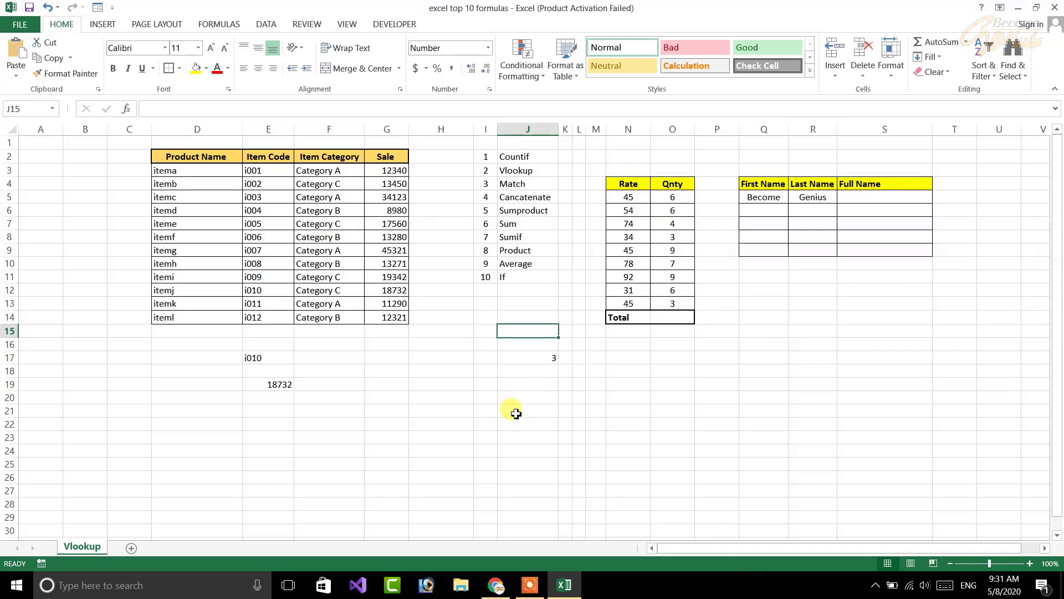
Enter =MATCH(E17,E3:E14) in cell E21 to find the position of E17's item code in the Item Code column
{"action": "left_click", "coordinate": [266, 411]}
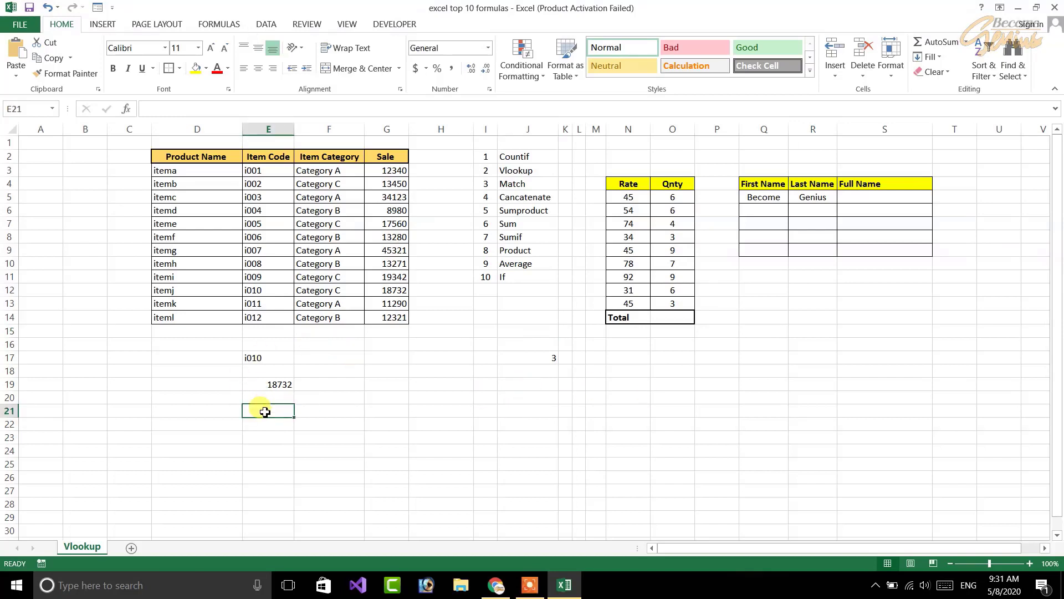
{"action": "type", "text": "=match"}
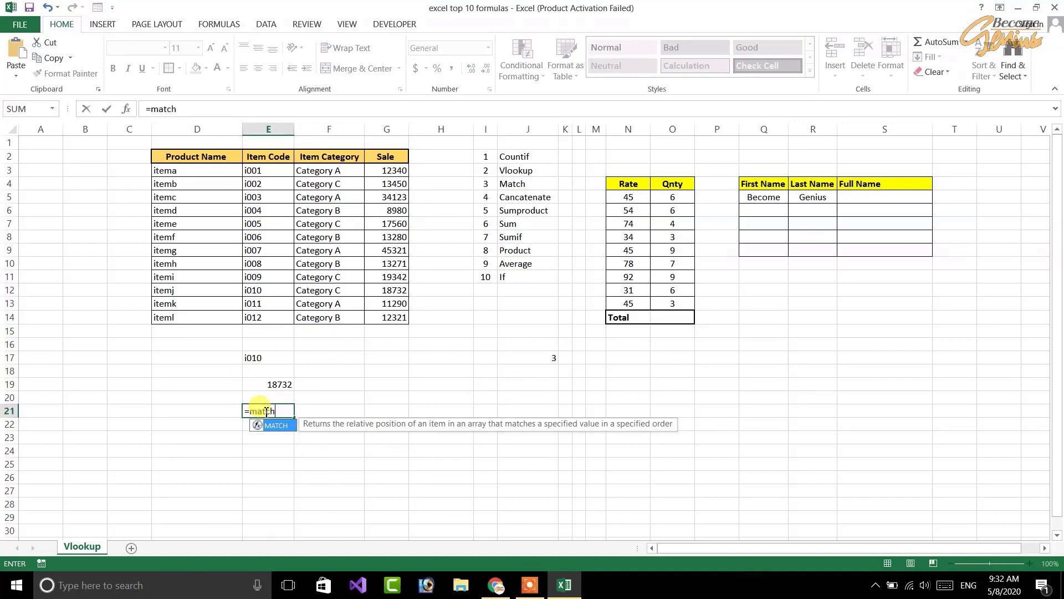
{"action": "type", "text": "("}
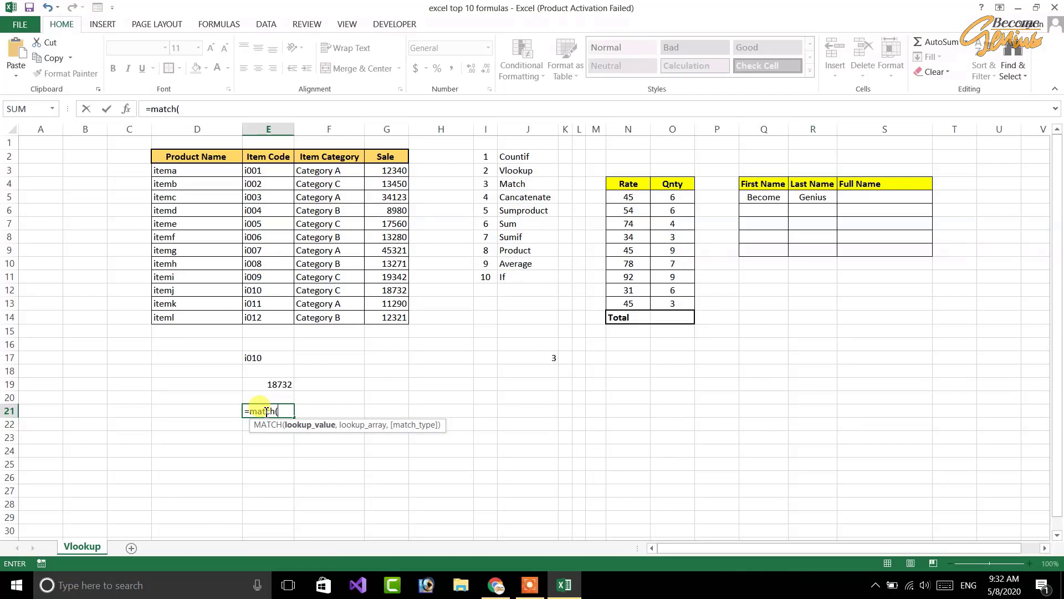
{"action": "left_click", "coordinate": [258, 360]}
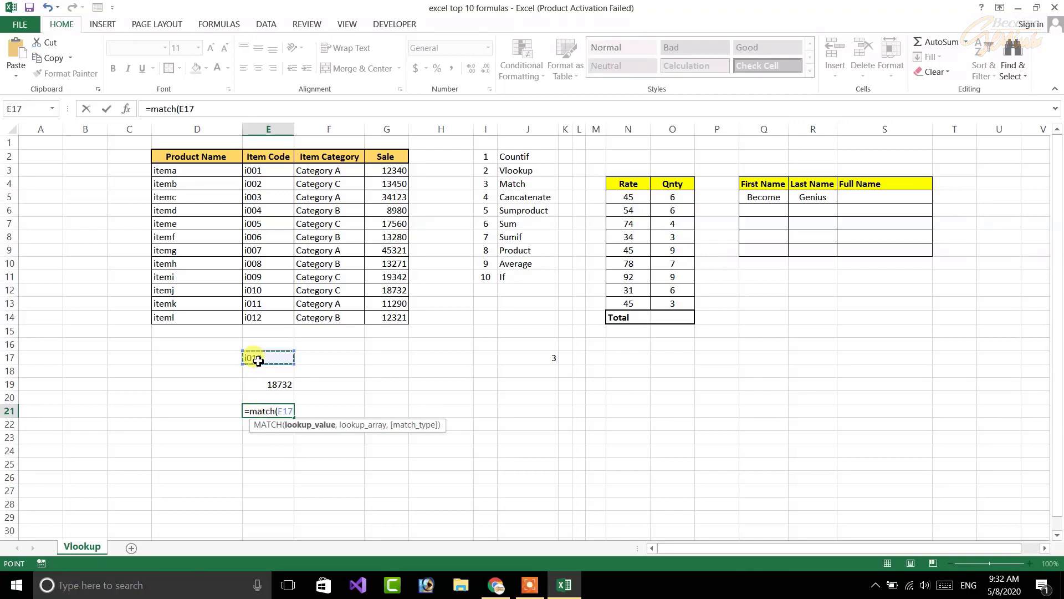
{"action": "type", "text": ","}
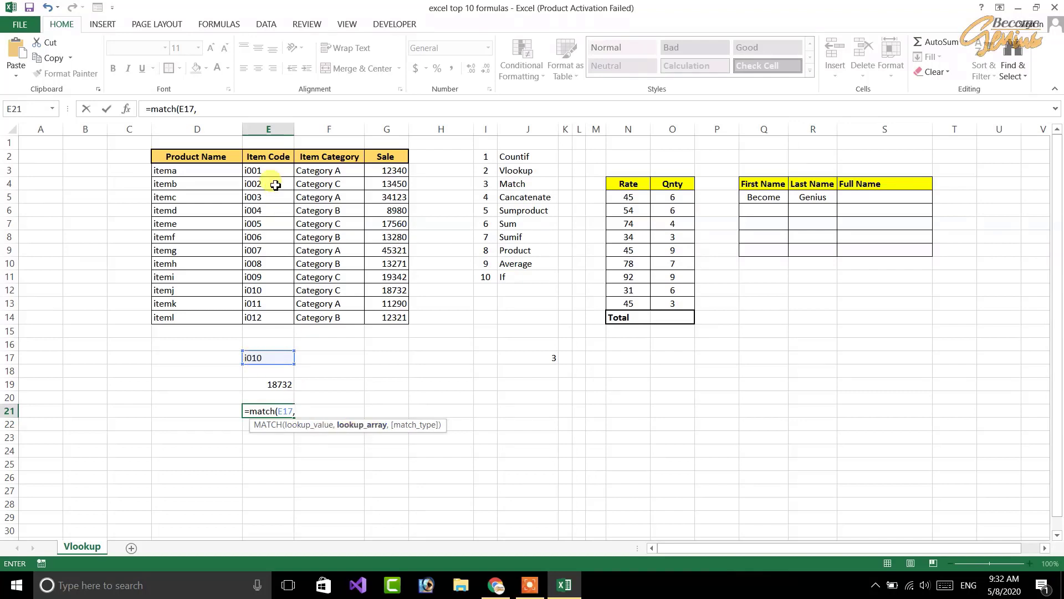
{"action": "left_click_drag", "start_coordinate": [260, 171], "coordinate": [266, 325]}
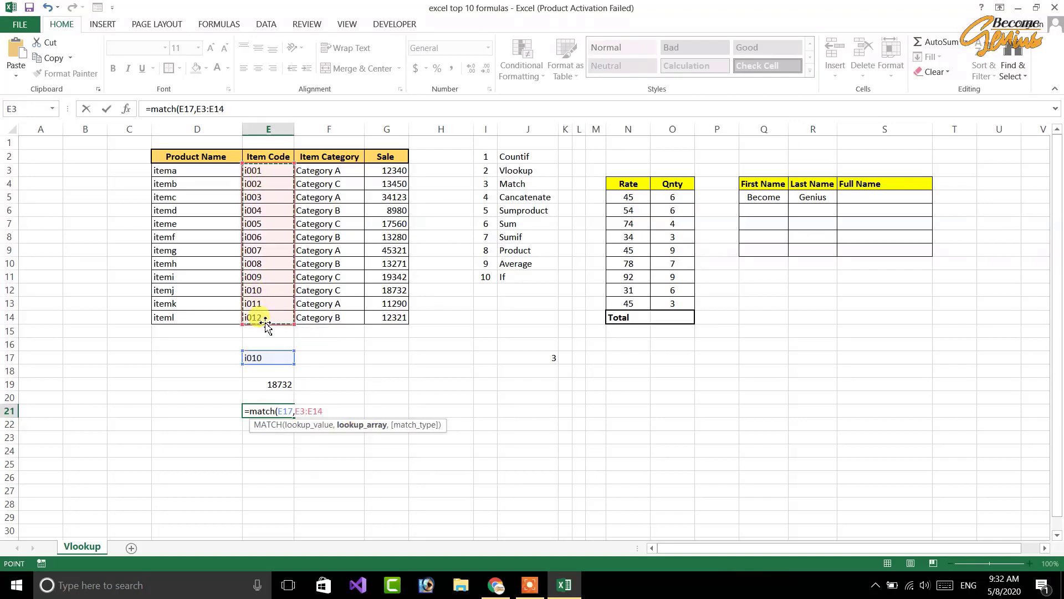
{"action": "type", "text": "("}
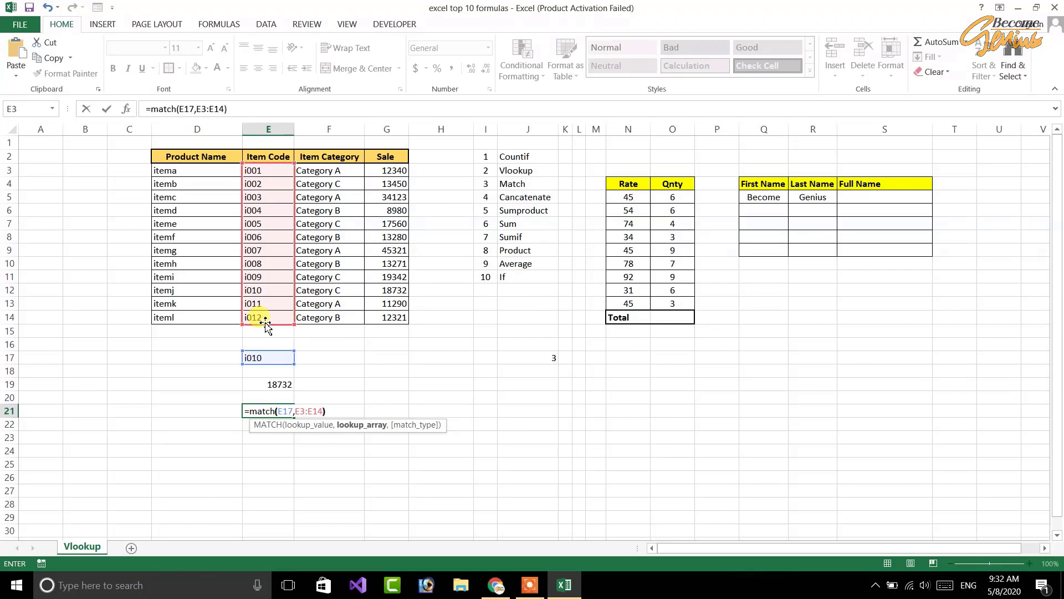
{"action": "key", "text": "Return"}
Review the arguments and referenced ranges of the MATCH formula in cell E21
{"action": "left_click", "coordinate": [265, 321]}
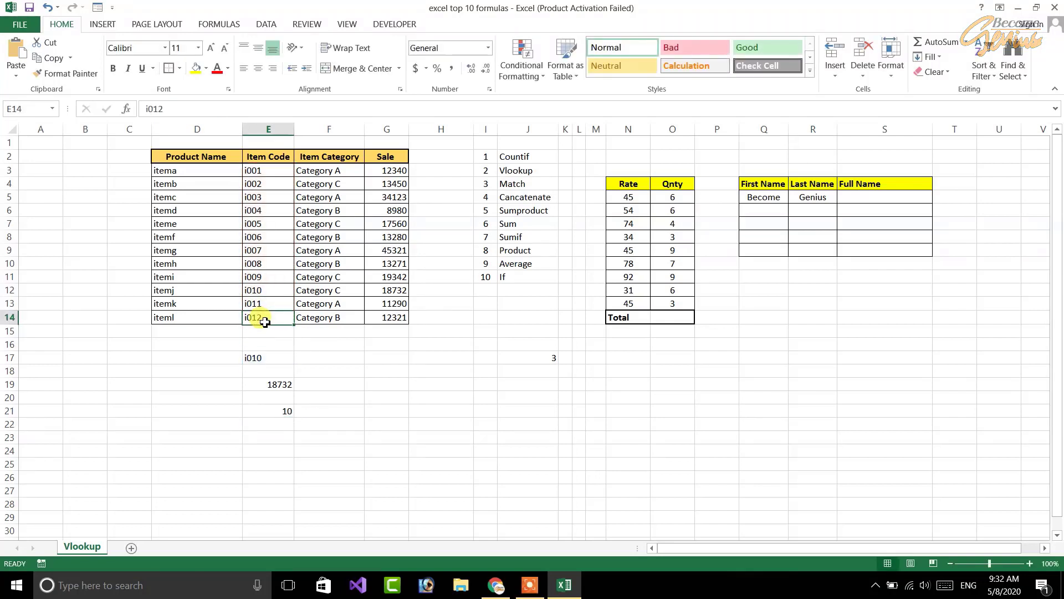
{"action": "left_click", "coordinate": [280, 409]}
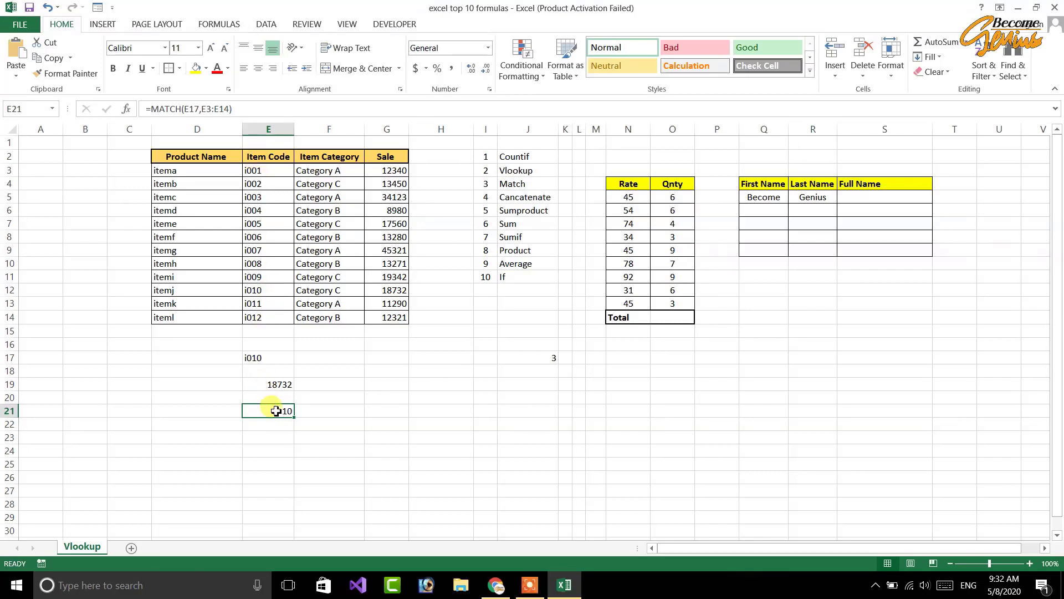
{"action": "double_click", "coordinate": [277, 411]}
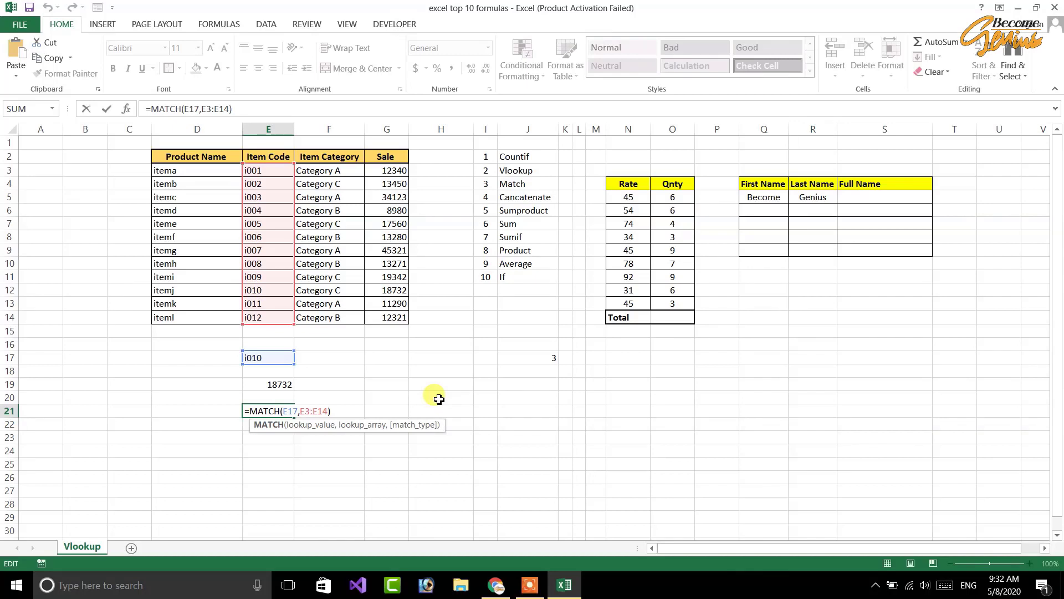
{"action": "key", "text": "Return"}
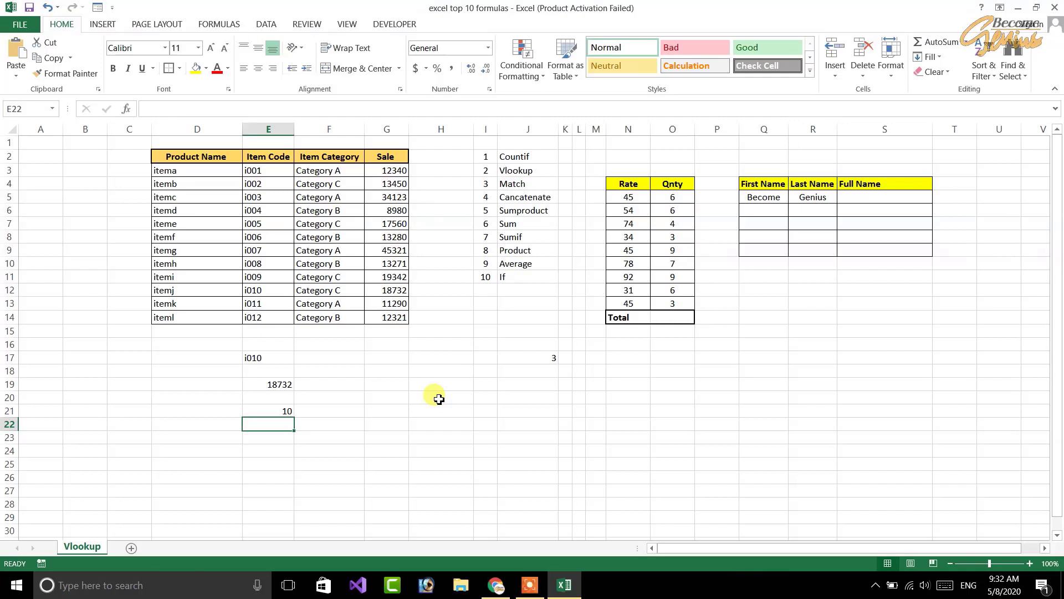
Set the item code in E17 to i007 and check the MATCH formula's result in E21
{"action": "key", "text": "Up"}
{"action": "key", "text": "Up"}
{"action": "key", "text": "Up"}
{"action": "key", "text": "Up"}
{"action": "key", "text": "Up"}
{"action": "key", "text": "F2"}
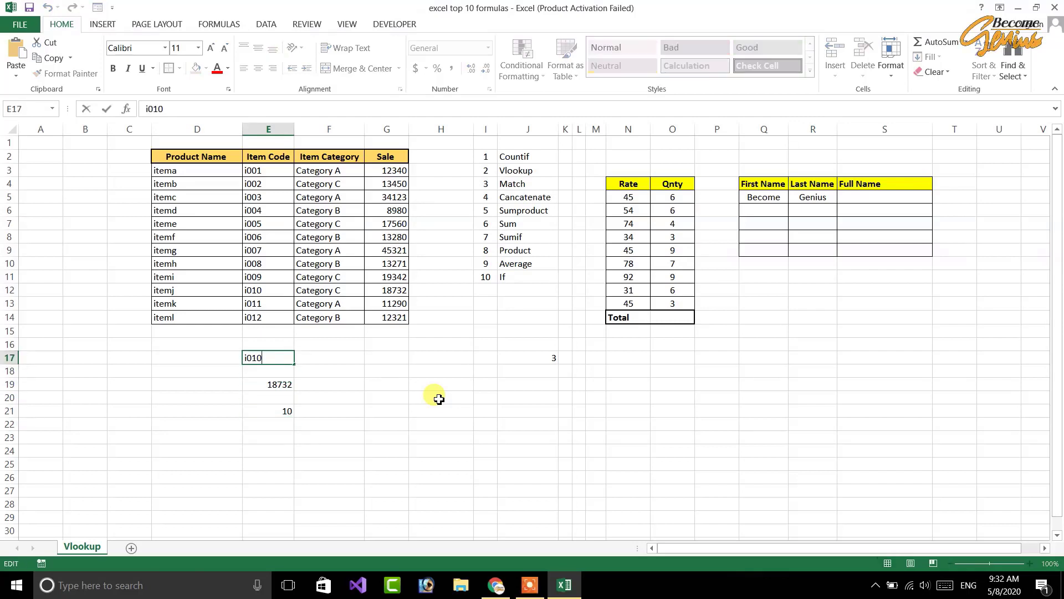
{"action": "key", "text": "BackSpace"}
{"action": "type", "text": "0"}
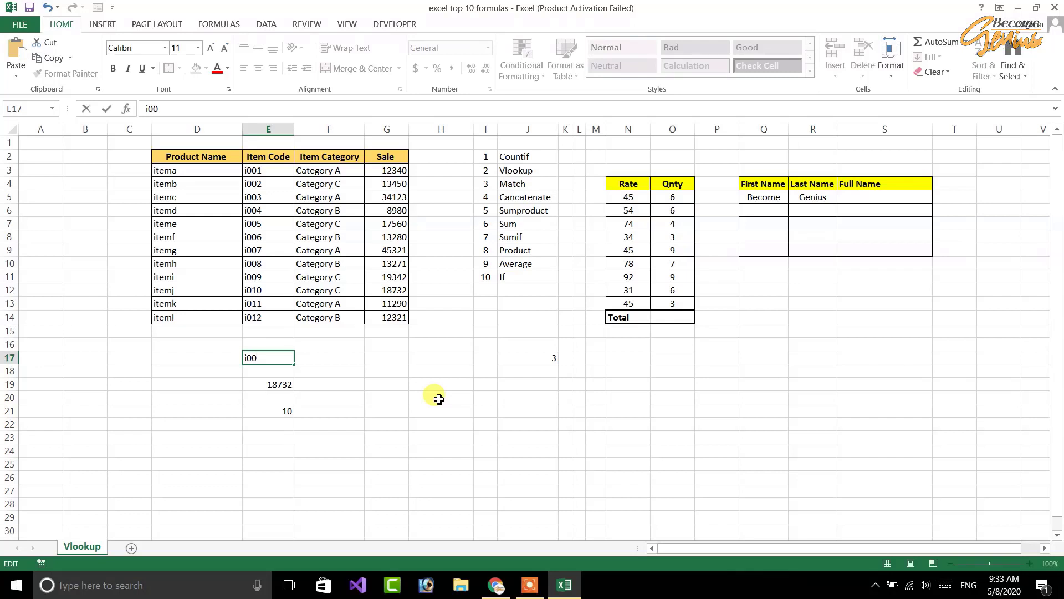
{"action": "key", "text": "Return"}
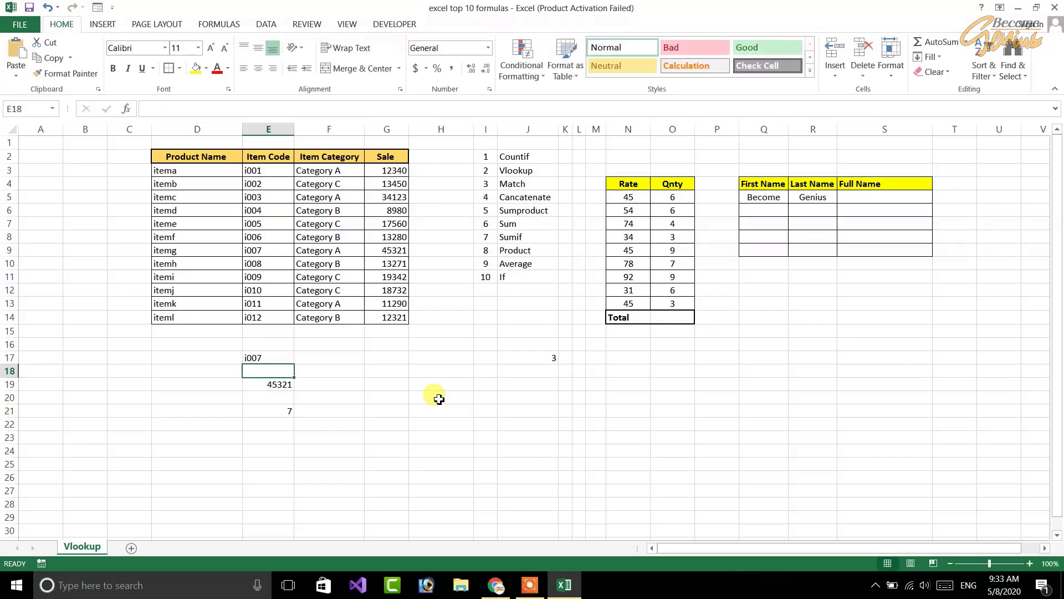
{"action": "left_click", "coordinate": [277, 413]}
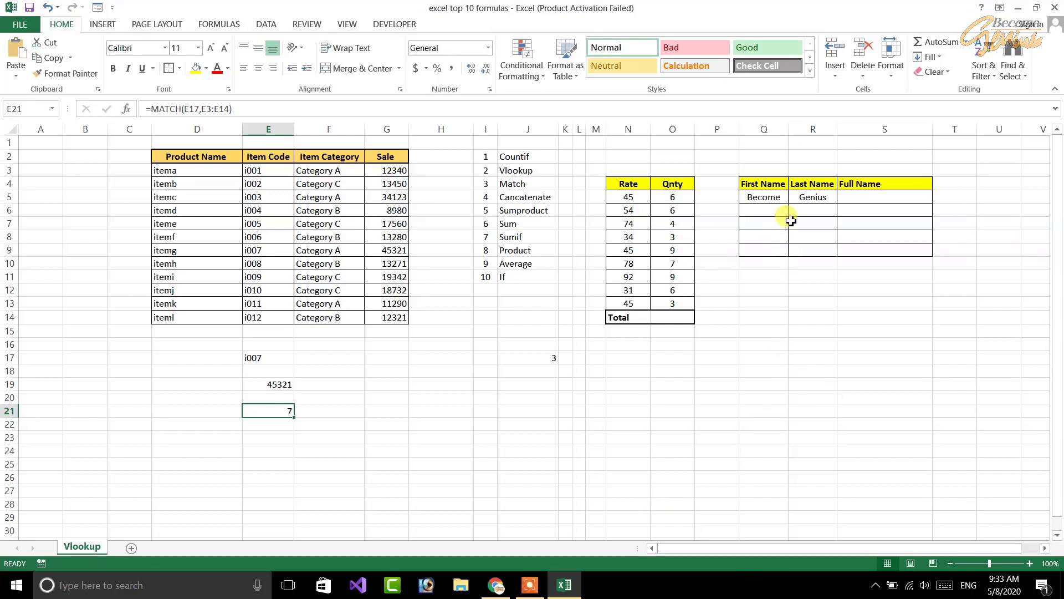
Join the first and last name cells of row 5 in Full Name cell S5 with =CONCATENATE(Q5,R5)
{"action": "left_click", "coordinate": [763, 196]}
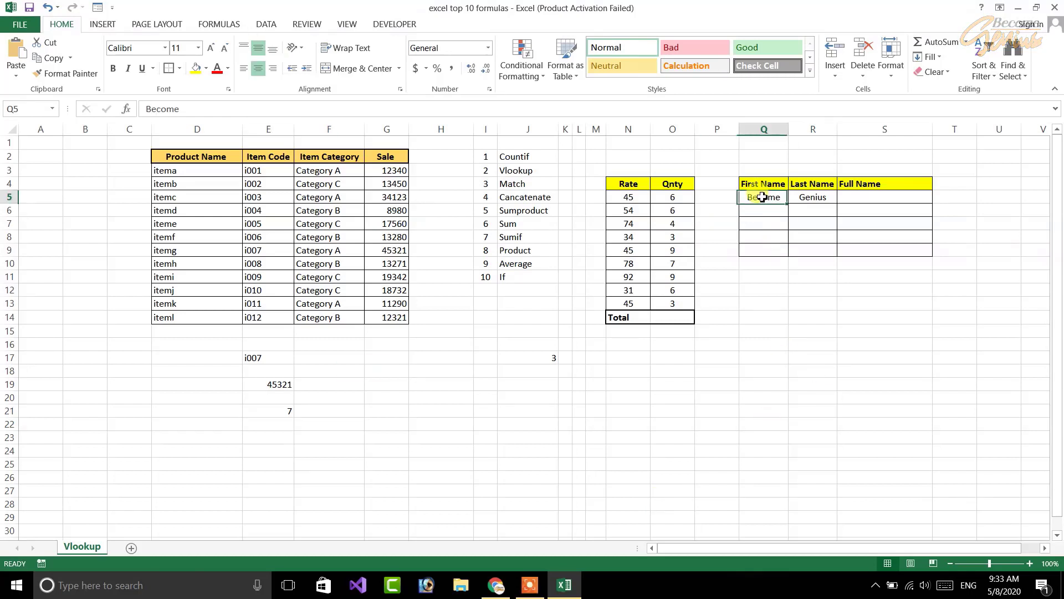
{"action": "left_click", "coordinate": [807, 198]}
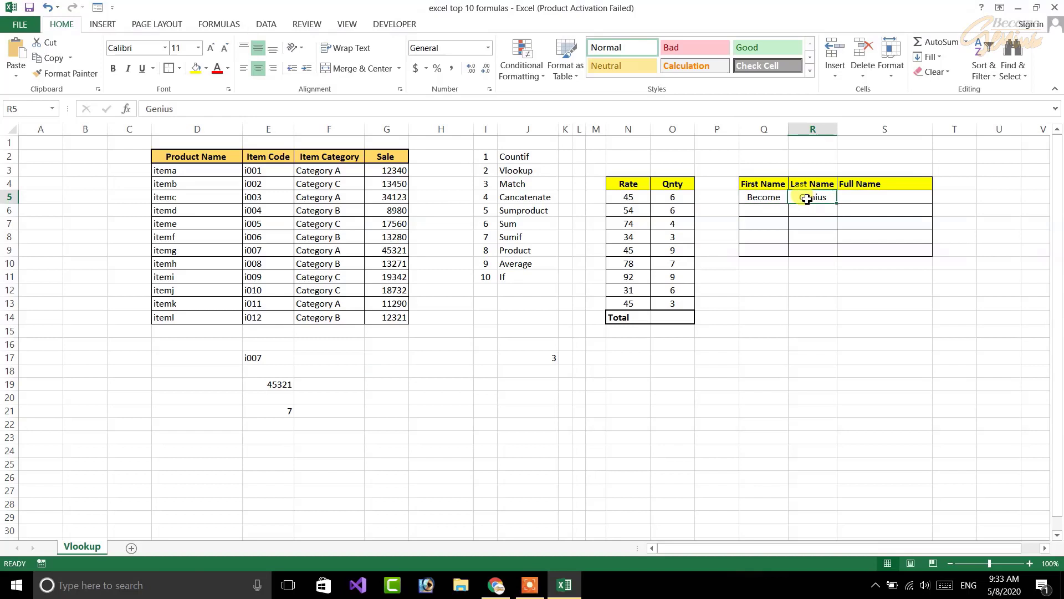
{"action": "left_click", "coordinate": [866, 198]}
{"action": "type", "text": "=can"}
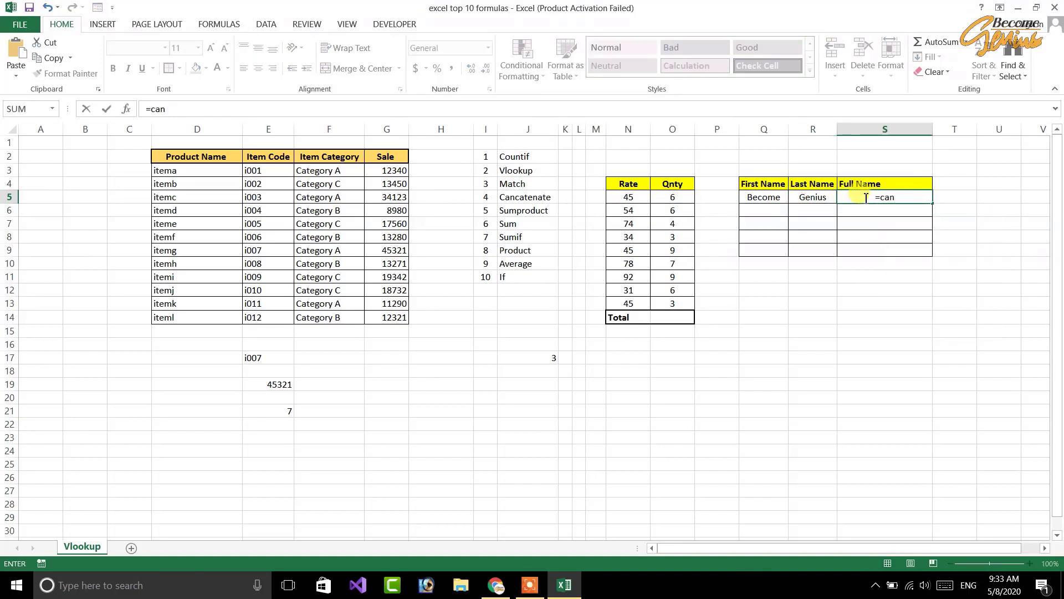
{"action": "key", "text": "BackSpace"}
{"action": "key", "text": "Escape"}
{"action": "key", "text": "BackSpace"}
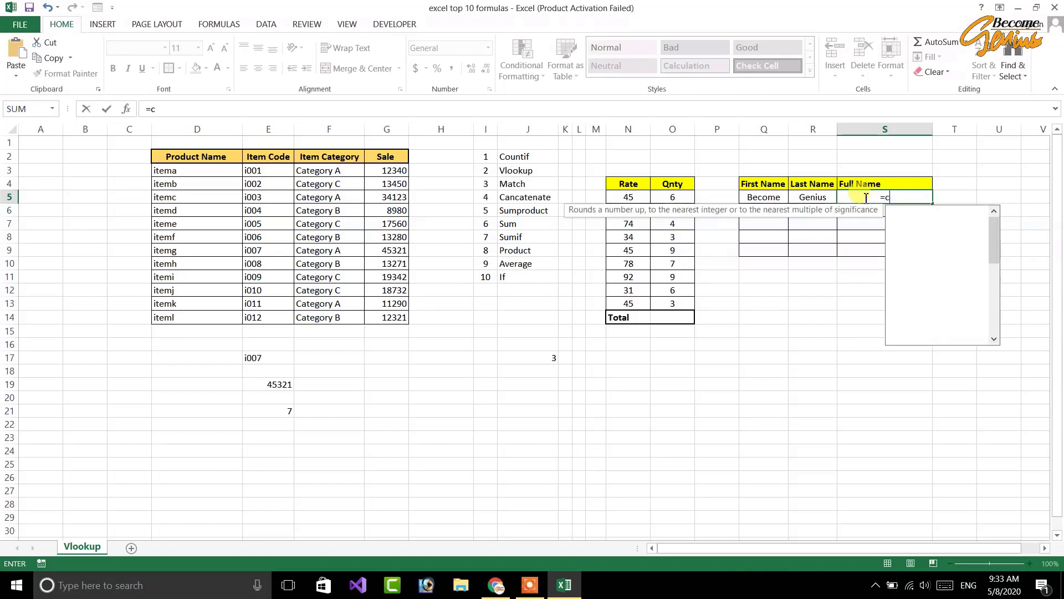
{"action": "type", "text": "oncaten"}
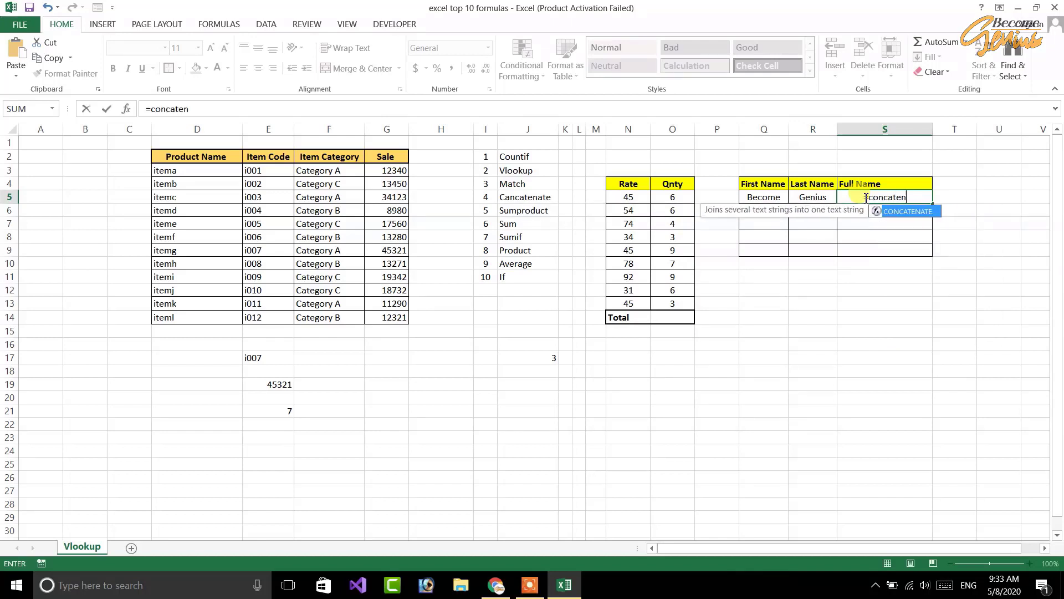
{"action": "type", "text": "ate"}
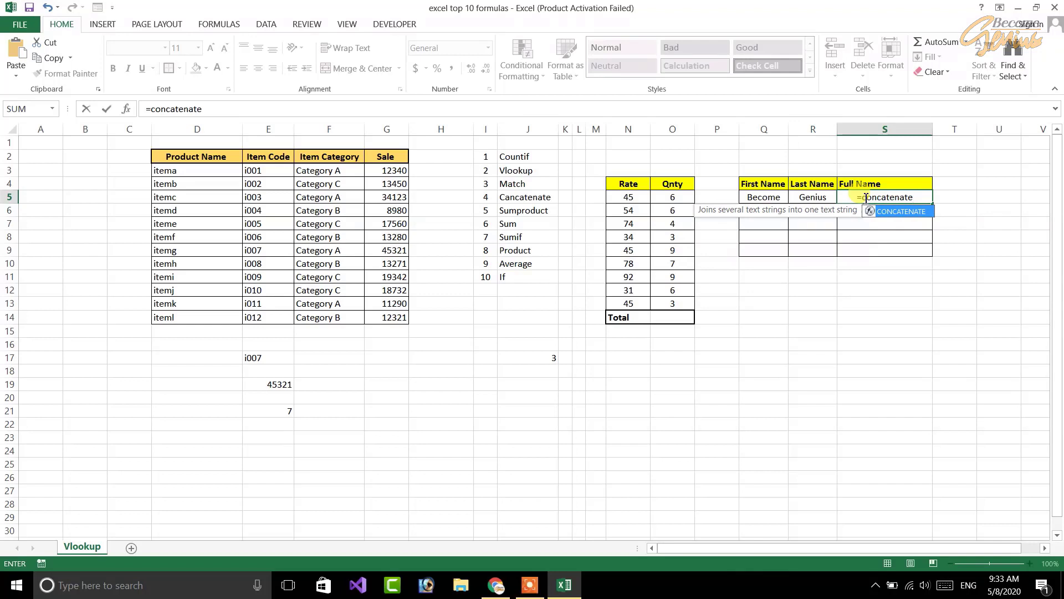
{"action": "type", "text": "("}
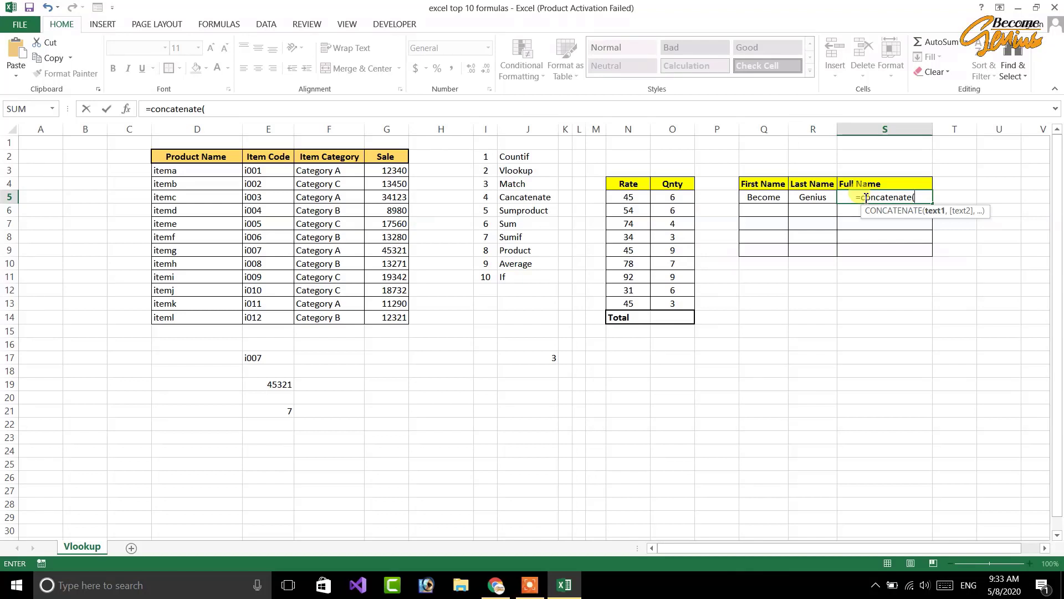
{"action": "left_click", "coordinate": [755, 200]}
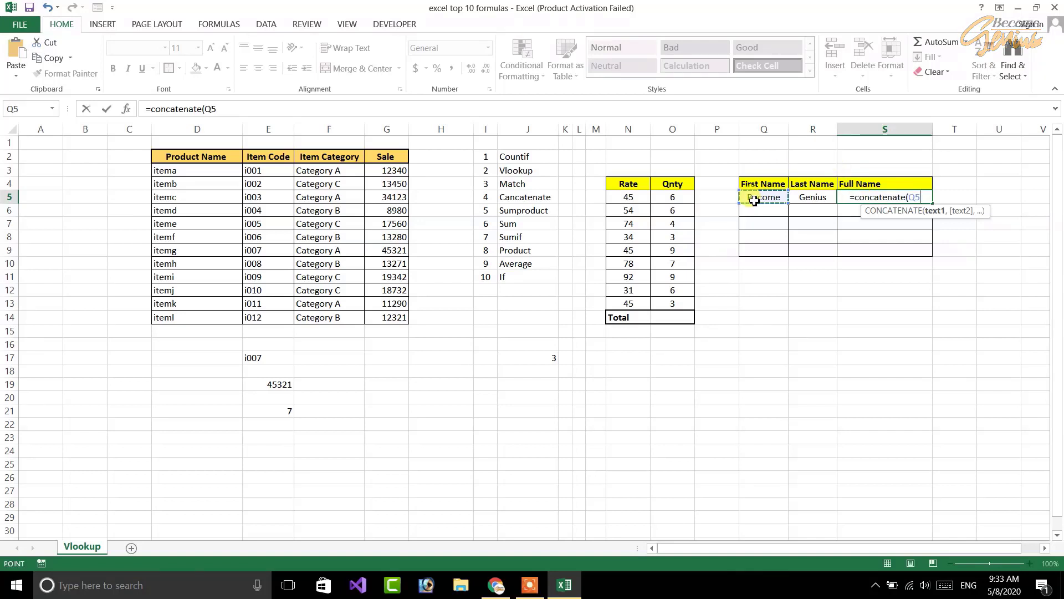
{"action": "type", "text": ","}
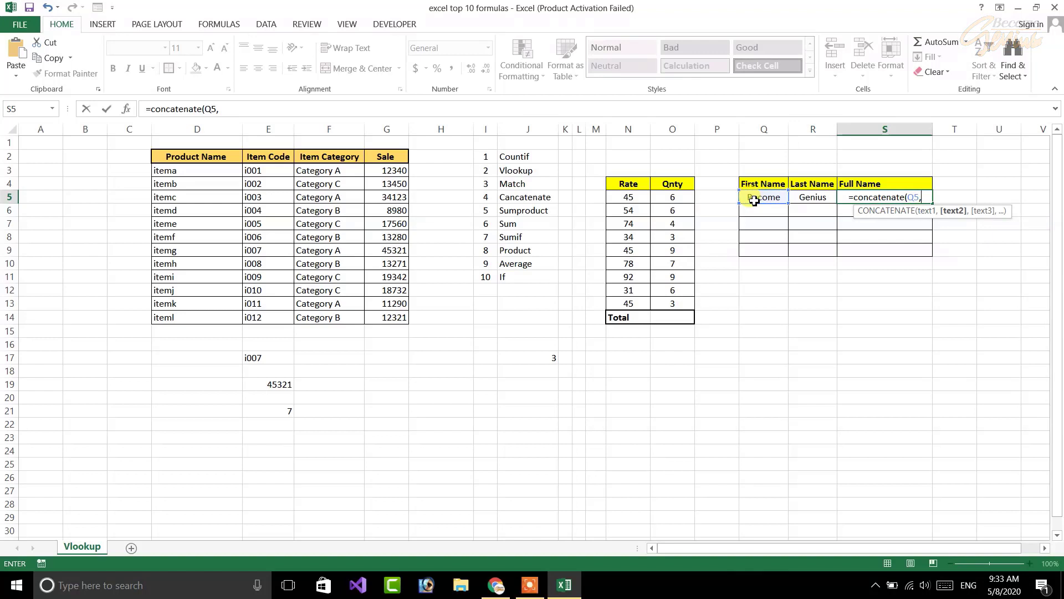
{"action": "left_click", "coordinate": [810, 198]}
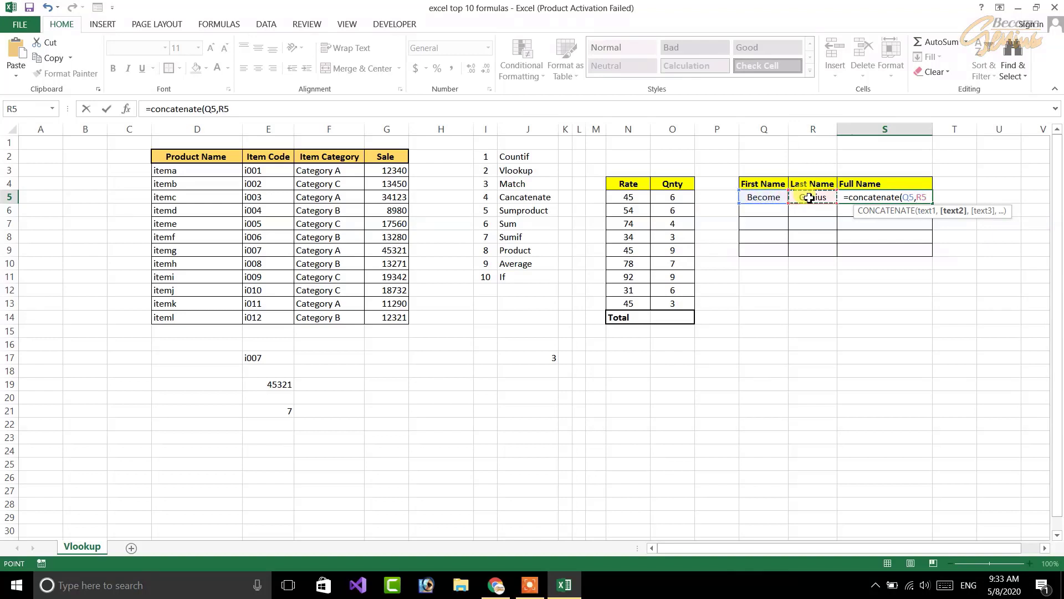
{"action": "type", "text": ")"}
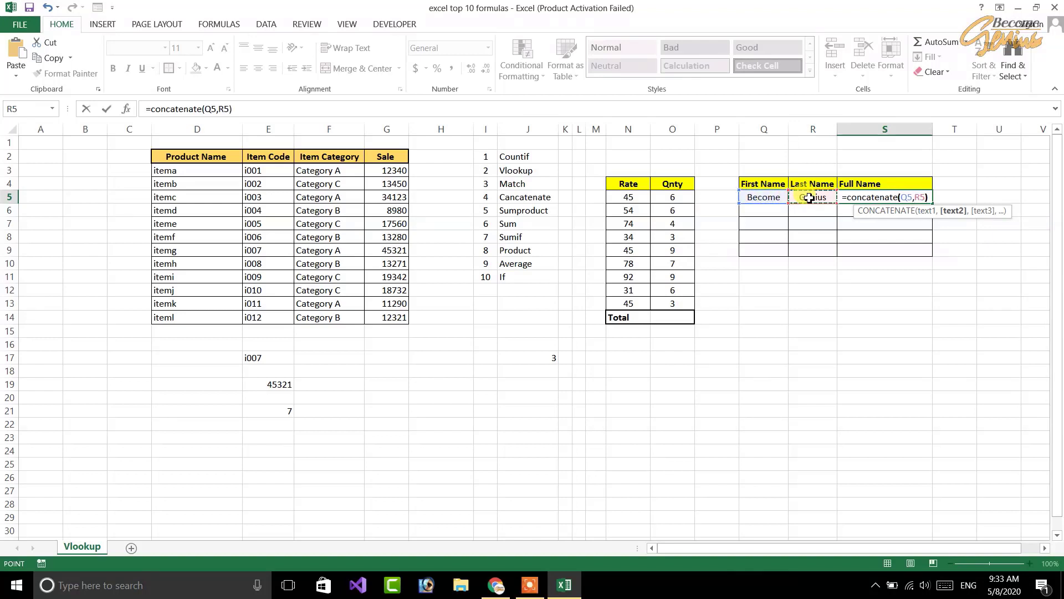
{"action": "key", "text": "Return"}
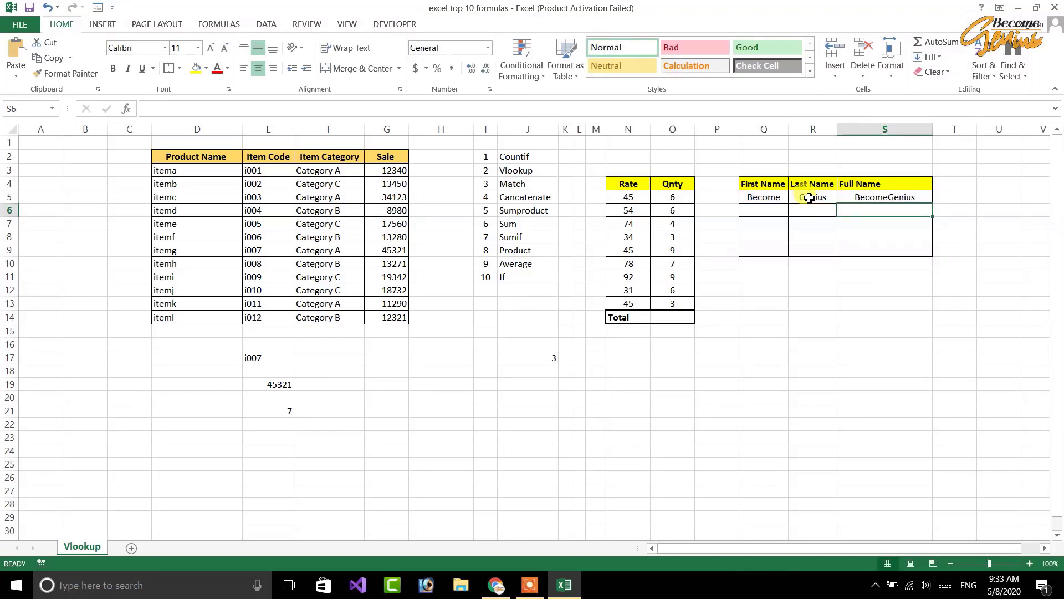
Add a space between the first and last name in S5 by changing the formula to =CONCATENATE(Q5," ",R5)
{"action": "left_click", "coordinate": [758, 197]}
{"action": "left_click", "coordinate": [796, 197]}
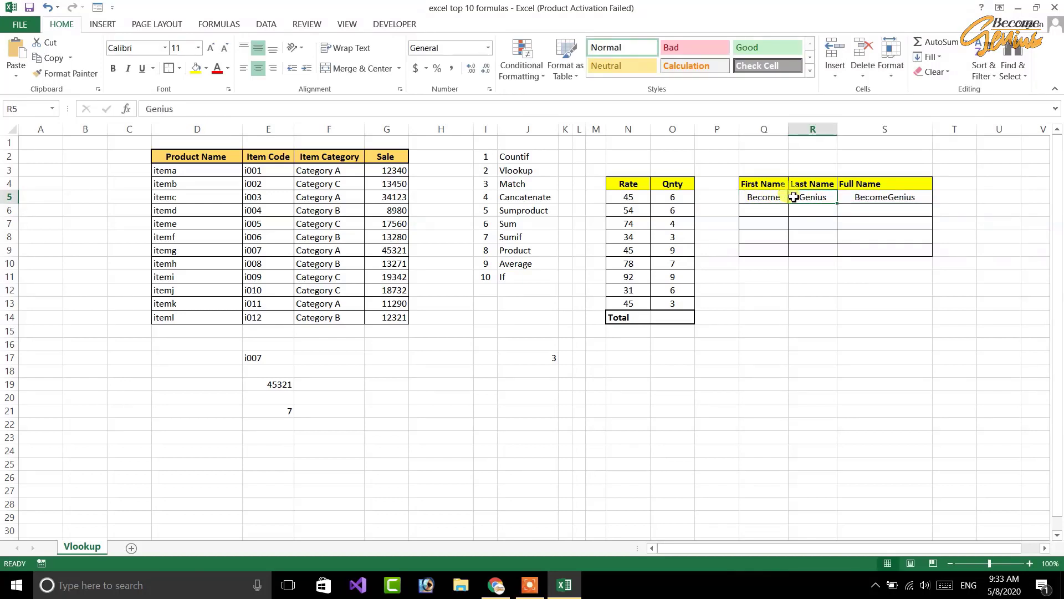
{"action": "left_click", "coordinate": [860, 195]}
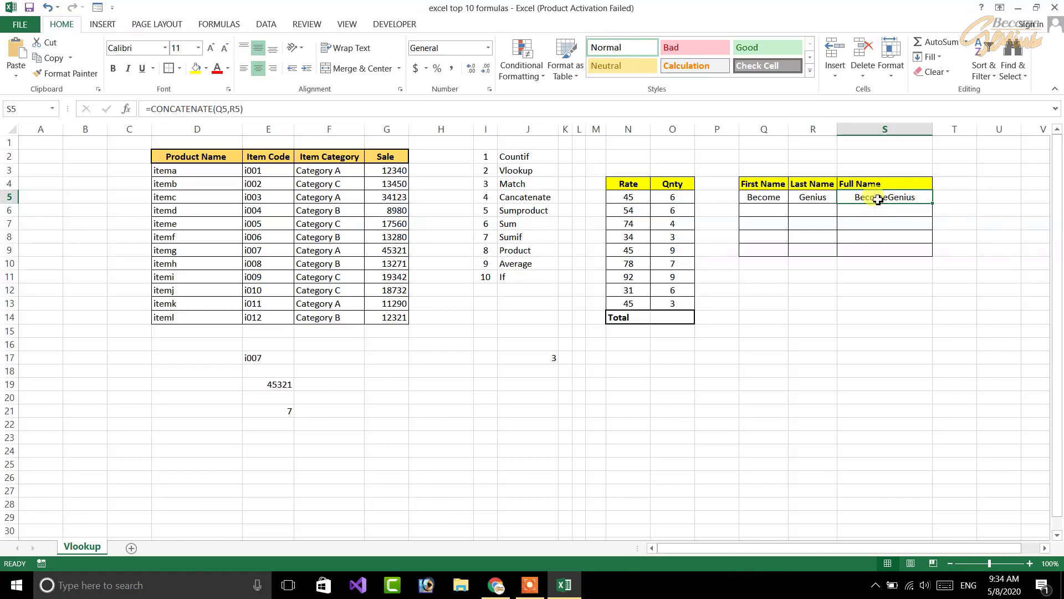
{"action": "double_click", "coordinate": [880, 199]}
{"action": "left_click_drag", "start_coordinate": [907, 198], "coordinate": [922, 199]}
{"action": "left_click", "coordinate": [922, 198]}
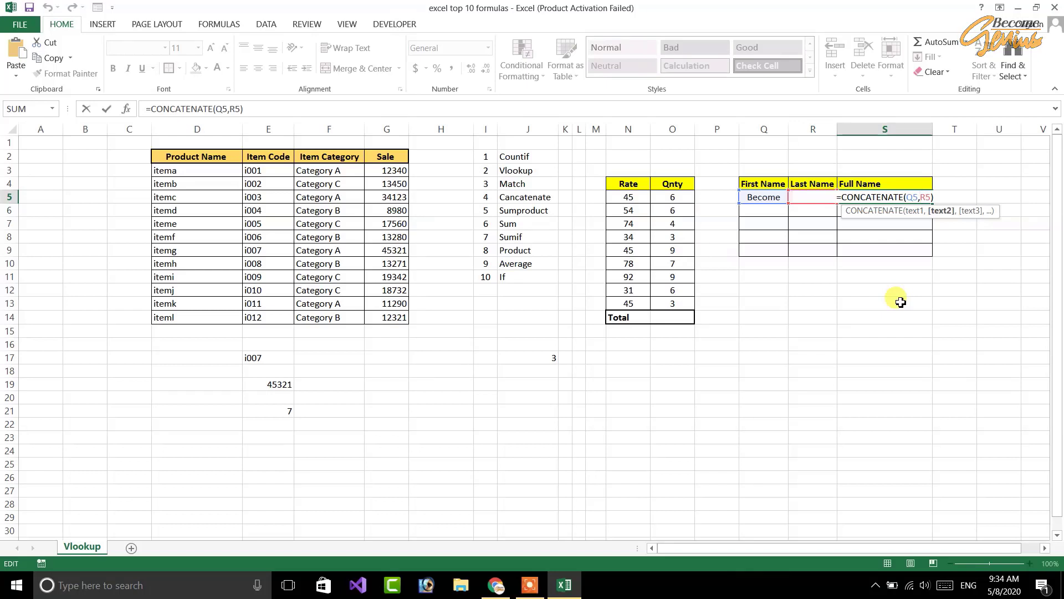
{"action": "type", "text": "\""}
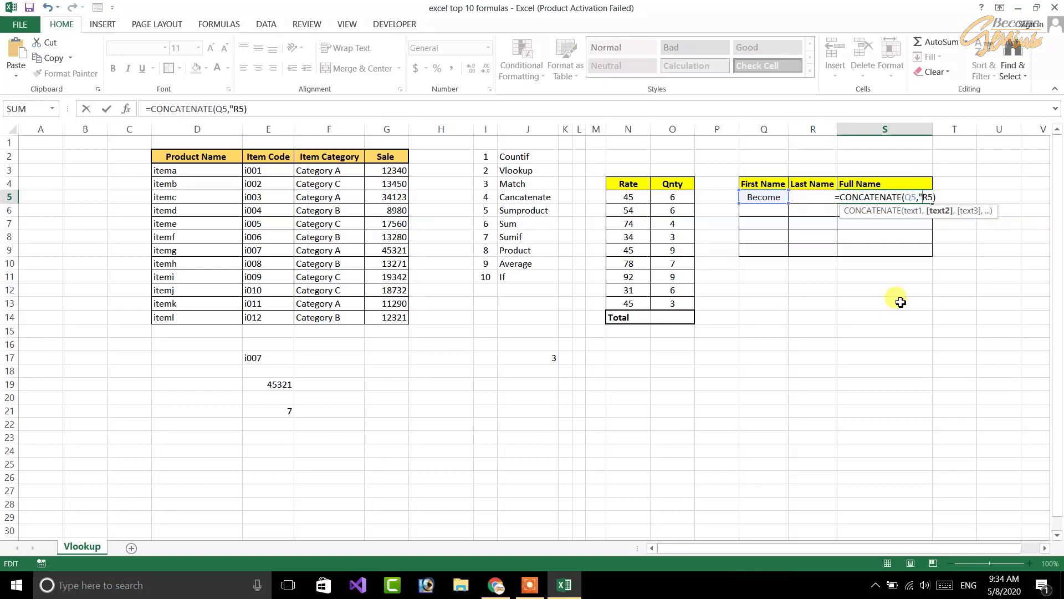
{"action": "type", "text": " \""}
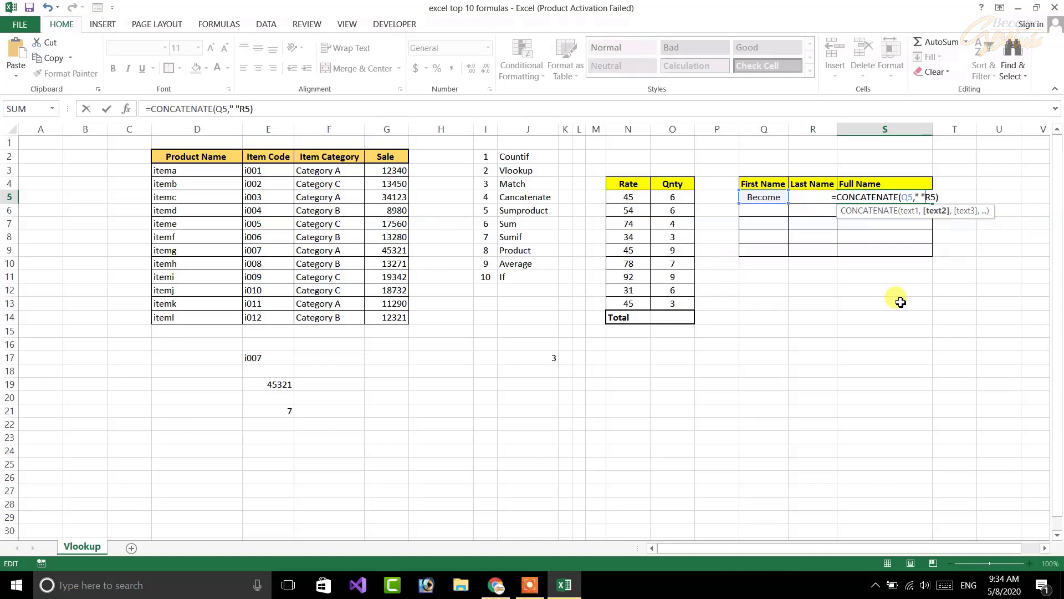
{"action": "type", "text": ","}
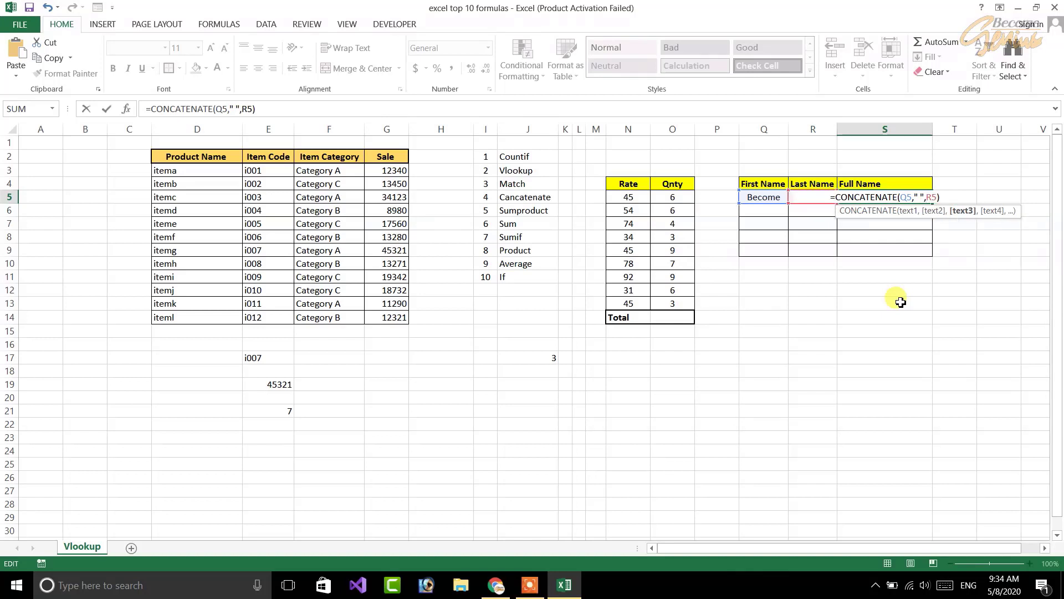
{"action": "key", "text": "Return"}
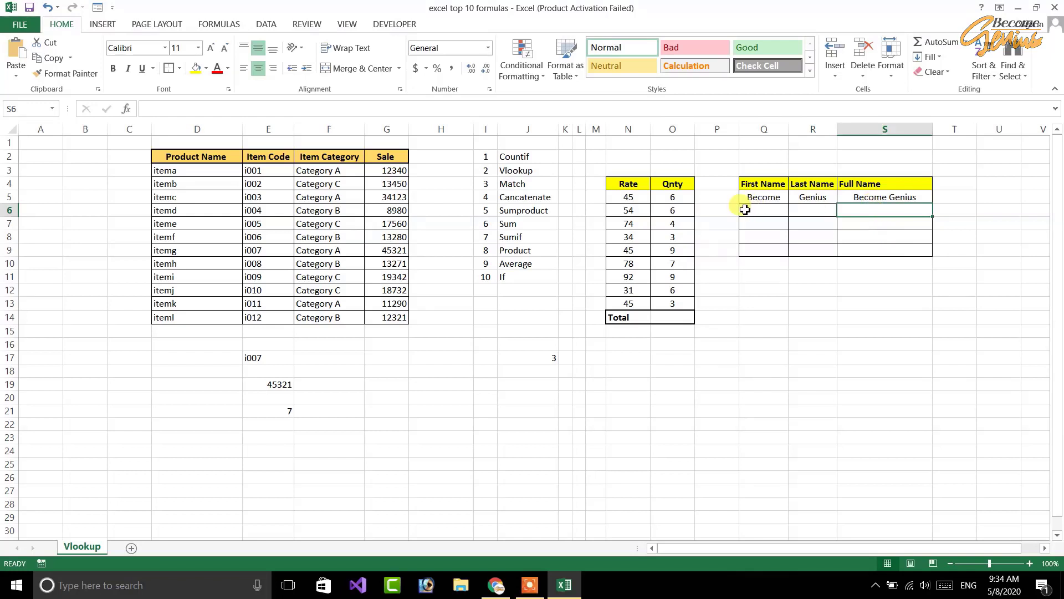
Highlight the Product entry in cell J9 of the formula list with yellow fill
{"action": "left_click", "coordinate": [521, 214]}
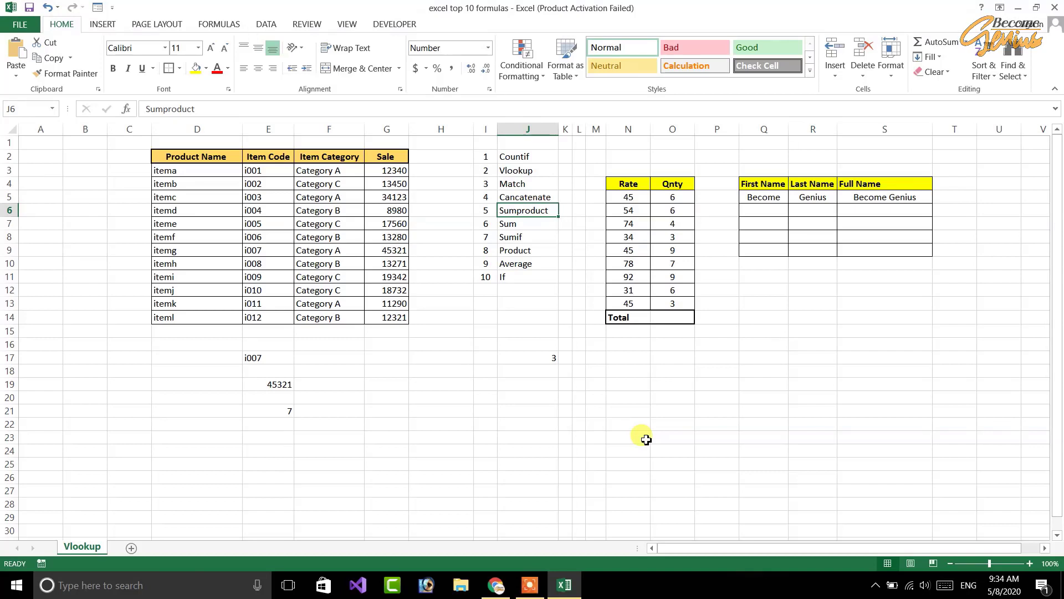
{"action": "left_click", "coordinate": [521, 255]}
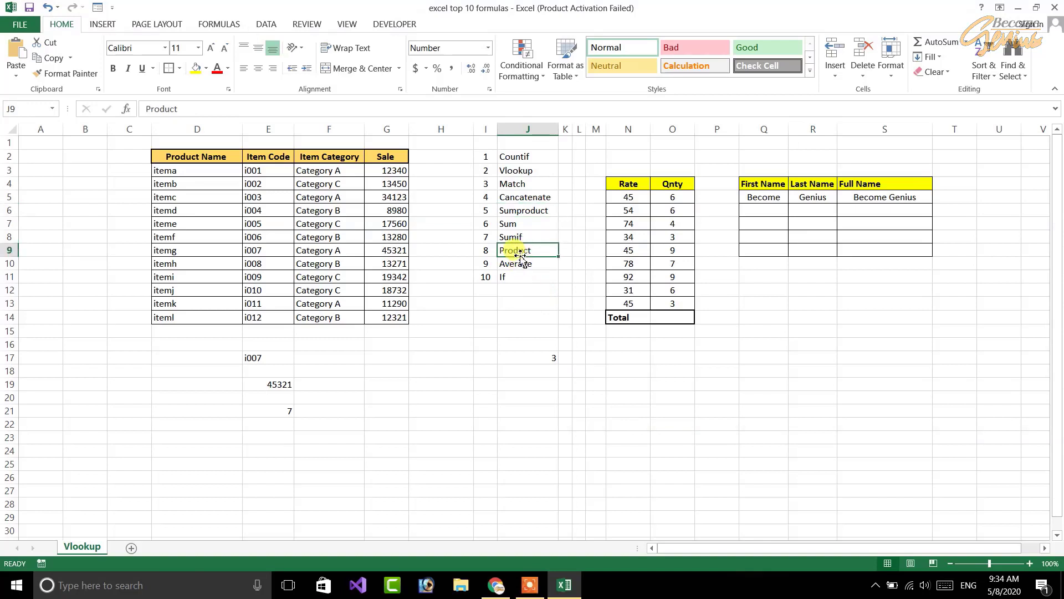
{"action": "left_click", "coordinate": [197, 69]}
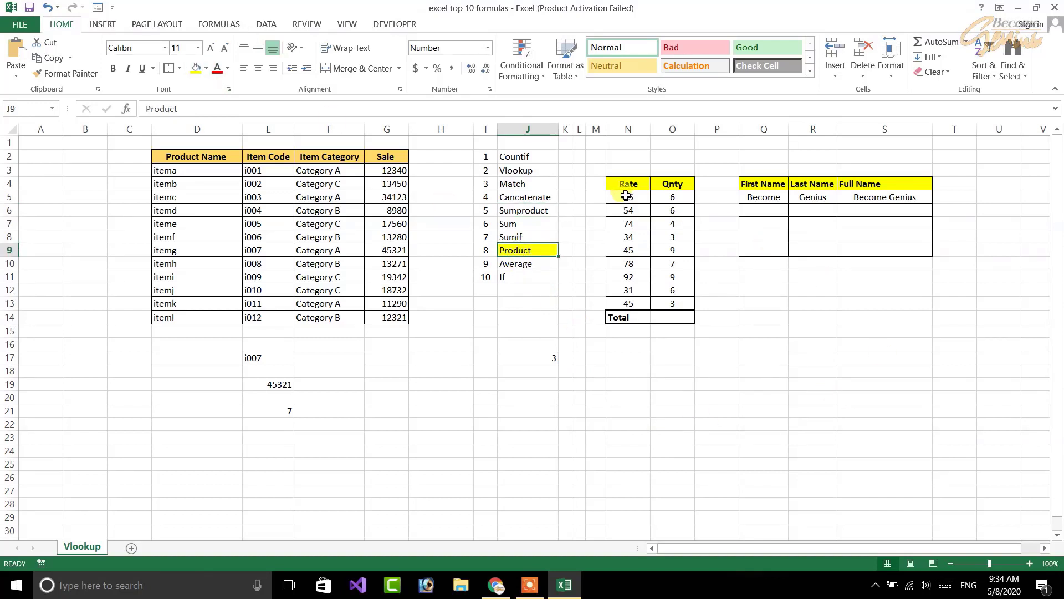
Examine the values in the Rate and Qnty columns that are the numbers to multiply
{"action": "left_click_drag", "start_coordinate": [627, 195], "coordinate": [629, 298]}
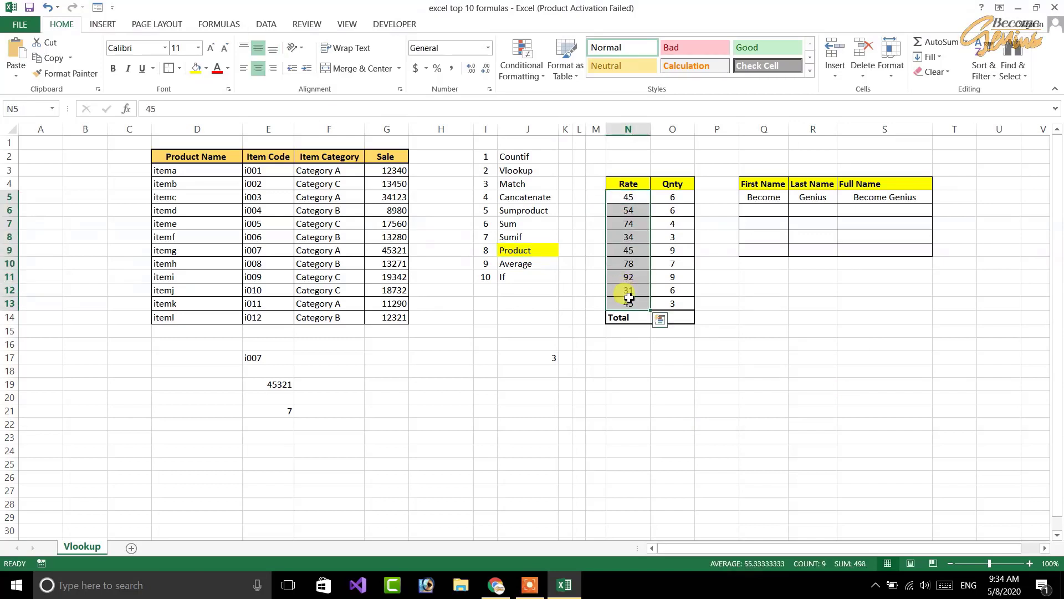
{"action": "left_click_drag", "start_coordinate": [672, 198], "coordinate": [673, 318]}
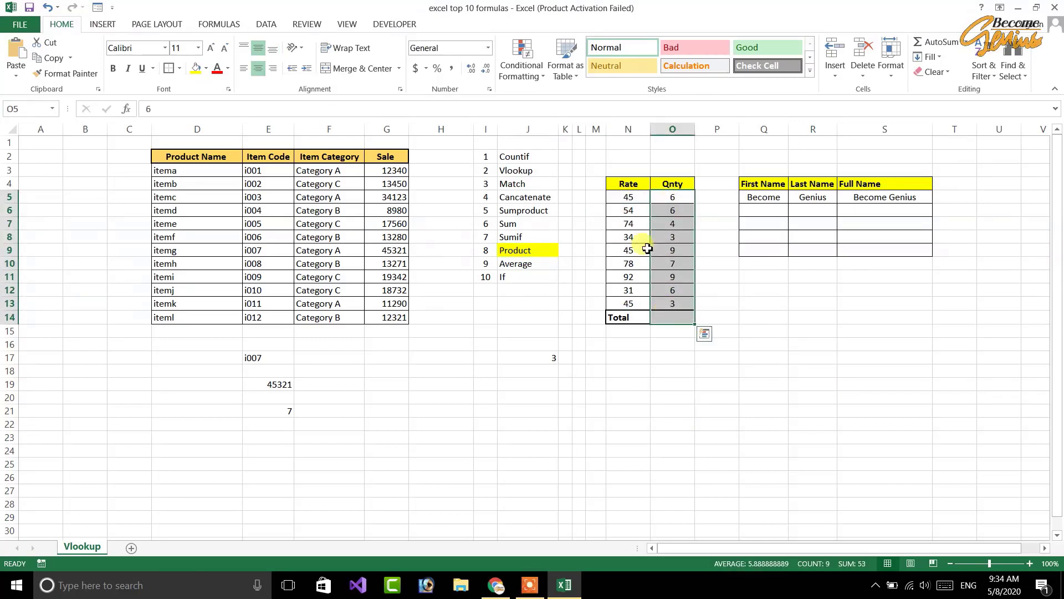
{"action": "left_click_drag", "start_coordinate": [627, 197], "coordinate": [622, 316]}
{"action": "left_click_drag", "start_coordinate": [672, 199], "coordinate": [641, 255]}
{"action": "left_click", "coordinate": [637, 247]}
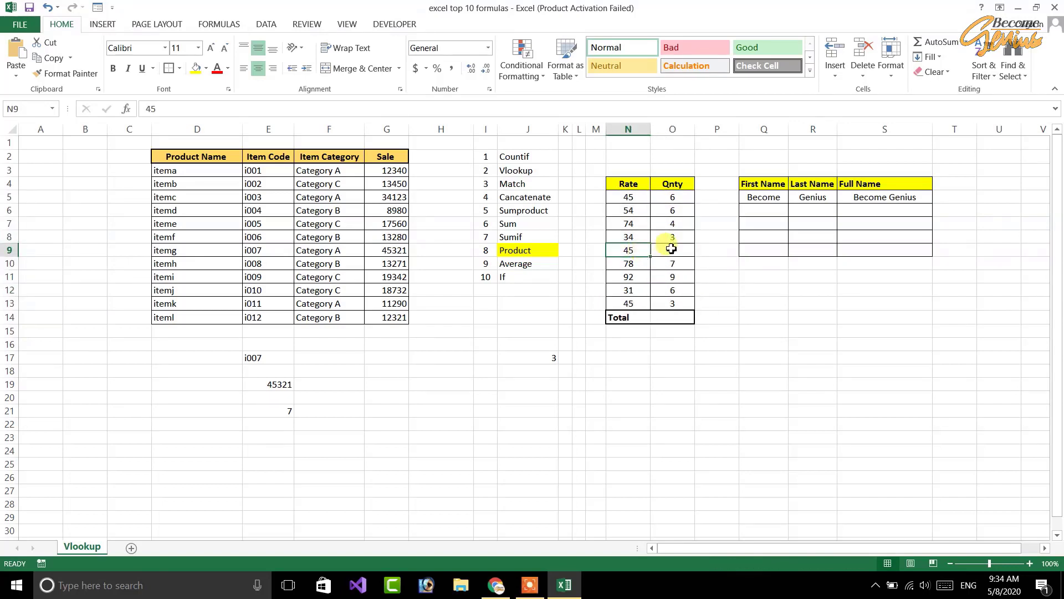
{"action": "left_click", "coordinate": [672, 248]}
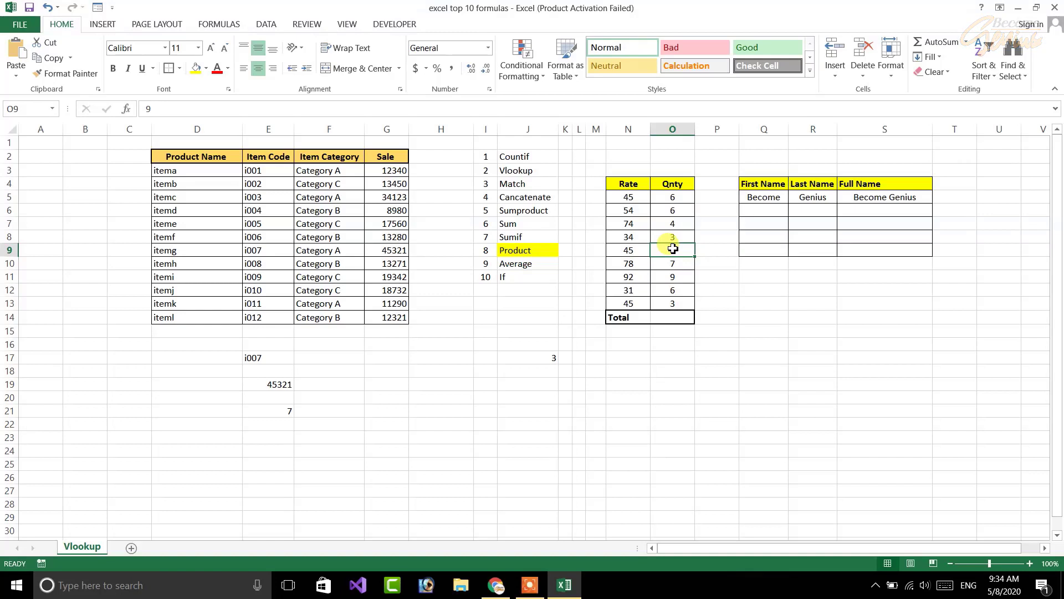
Multiply the first rate by its quantity in cell R13 with =N5*O5
{"action": "left_click", "coordinate": [809, 301]}
{"action": "type", "text": "="}
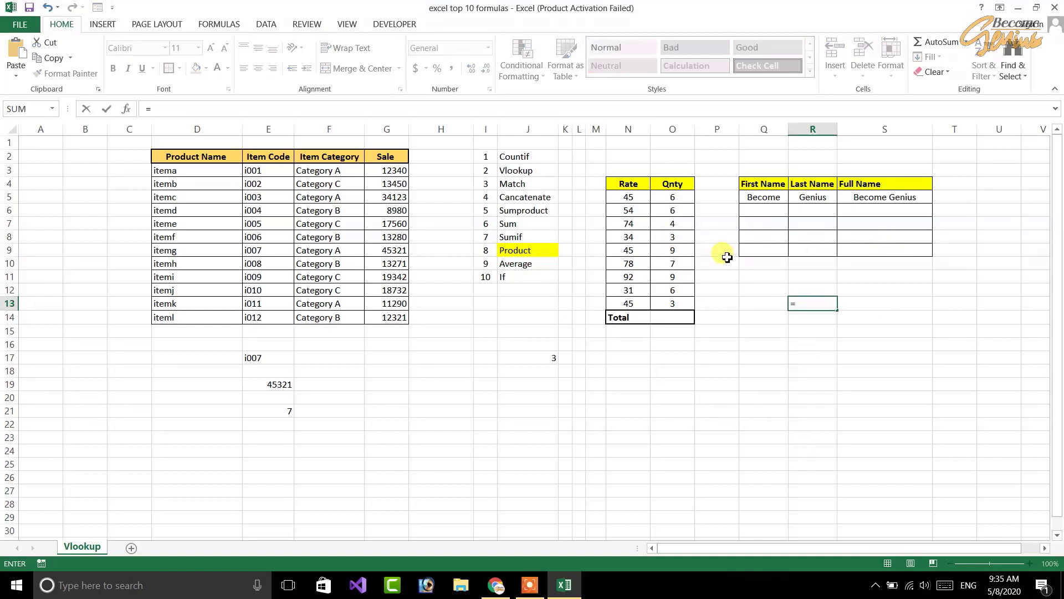
{"action": "left_click", "coordinate": [628, 196]}
{"action": "type", "text": "*"}
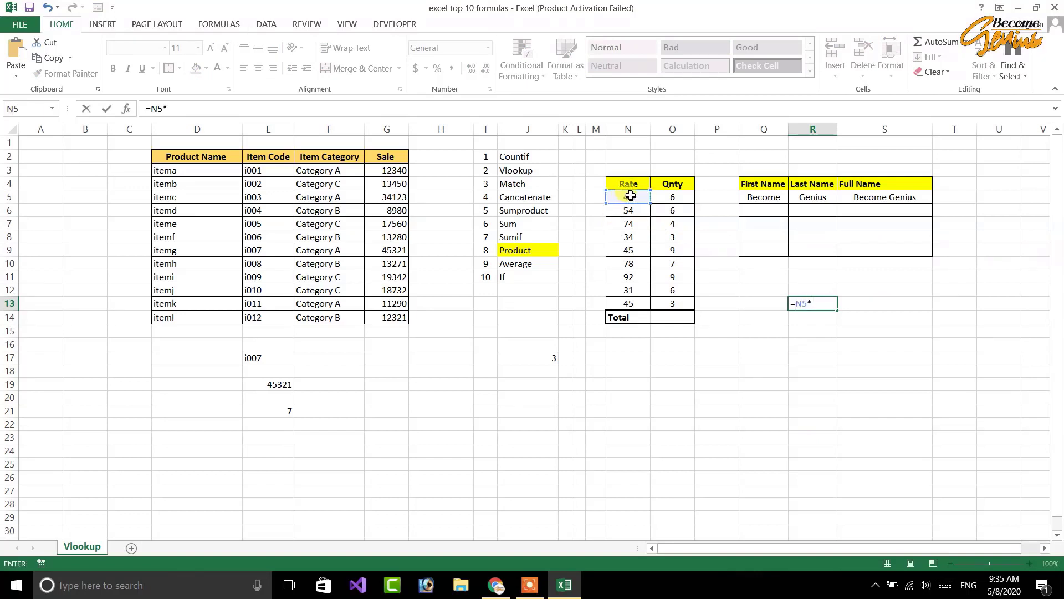
{"action": "left_click", "coordinate": [669, 197]}
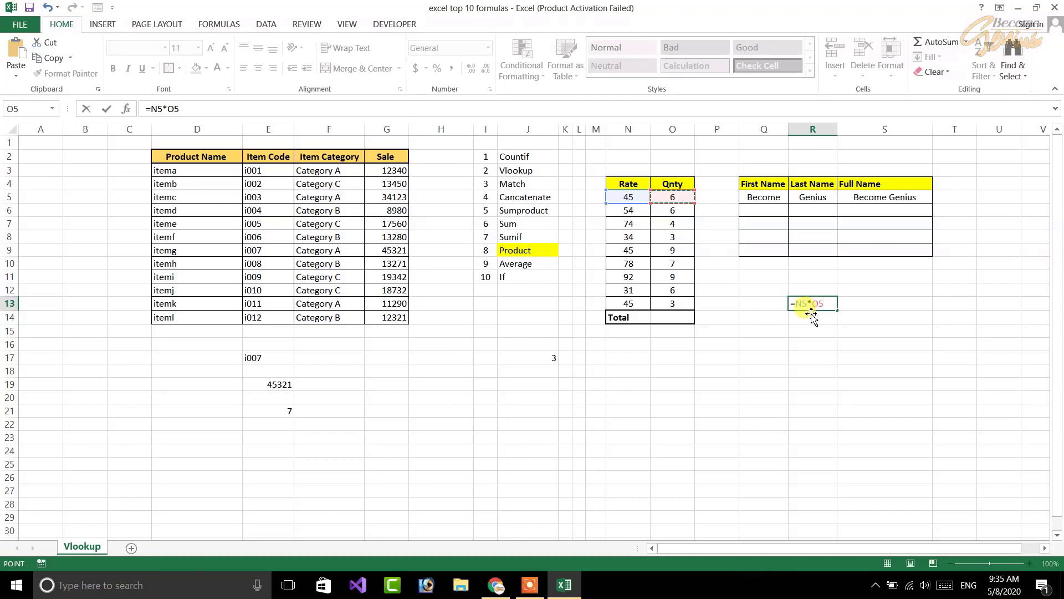
{"action": "key", "text": "Return"}
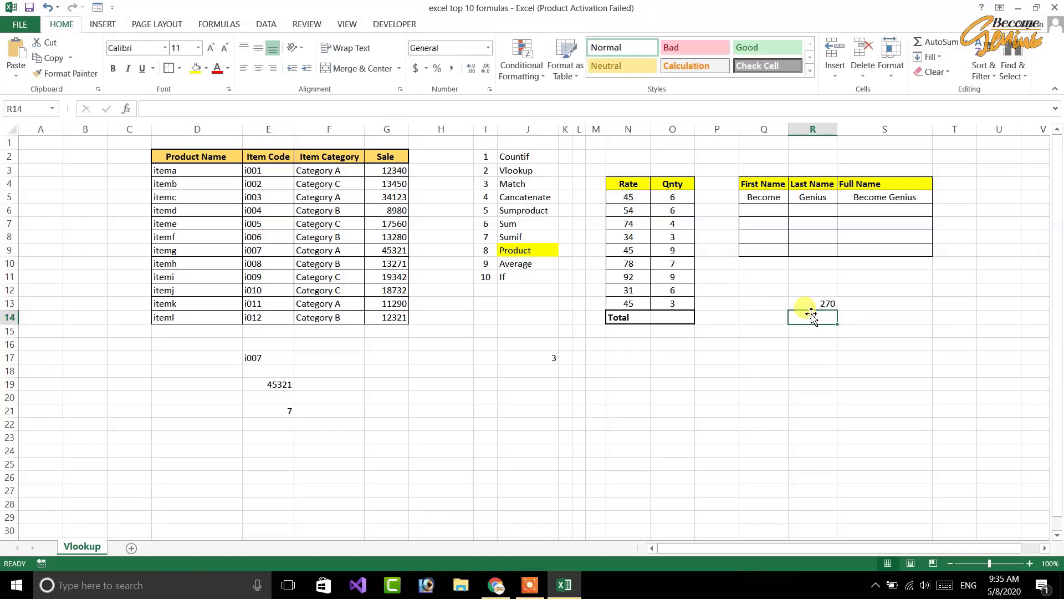
Replace the formula in cell R13 with =PRODUCT(N5,O5) to multiply the first rate and quantity
{"action": "left_click", "coordinate": [828, 302]}
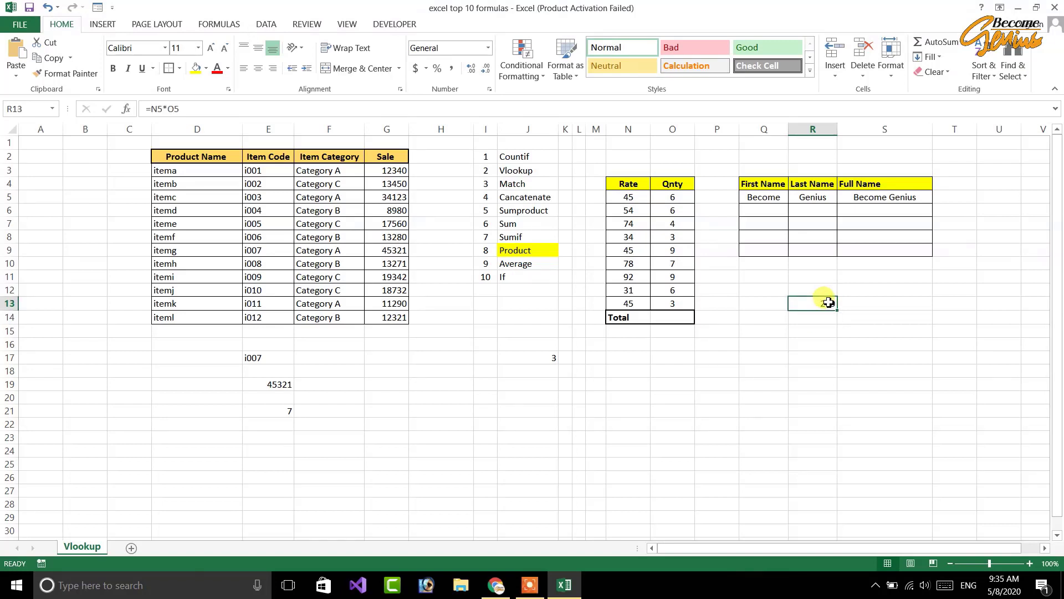
{"action": "type", "text": "="}
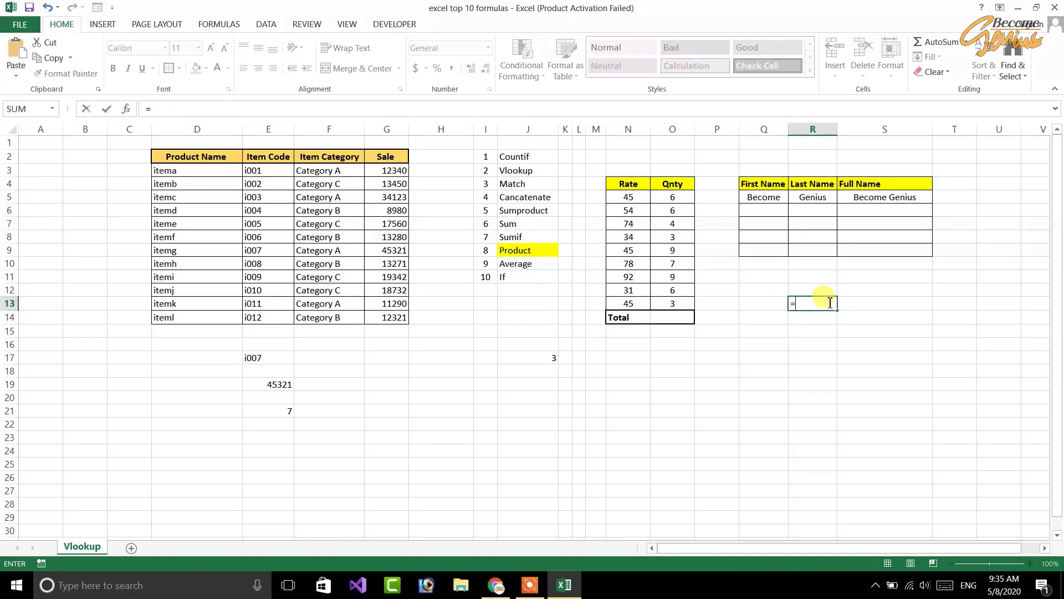
{"action": "type", "text": "product"}
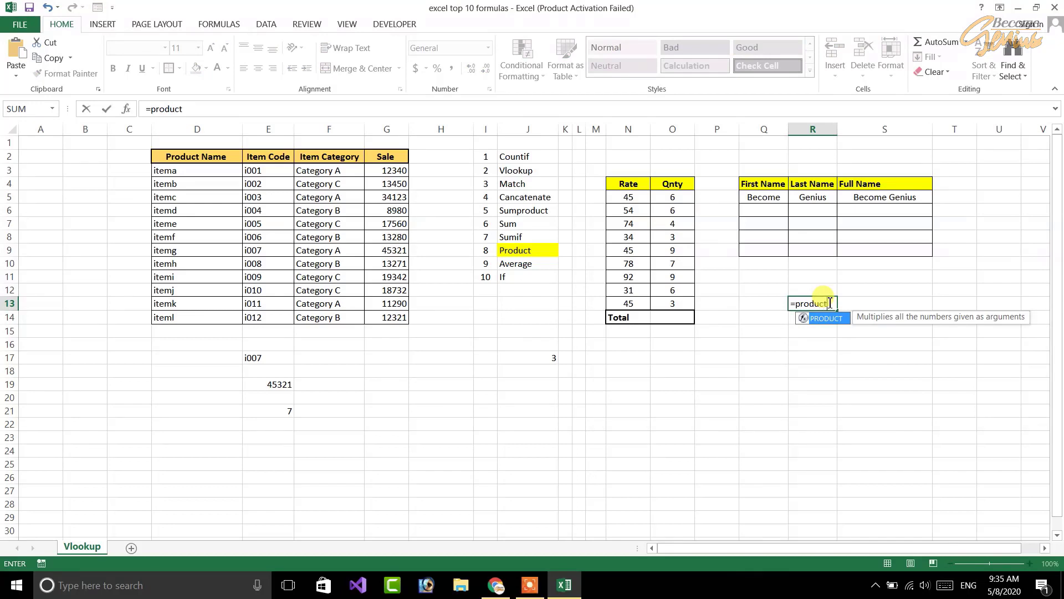
{"action": "type", "text": "("}
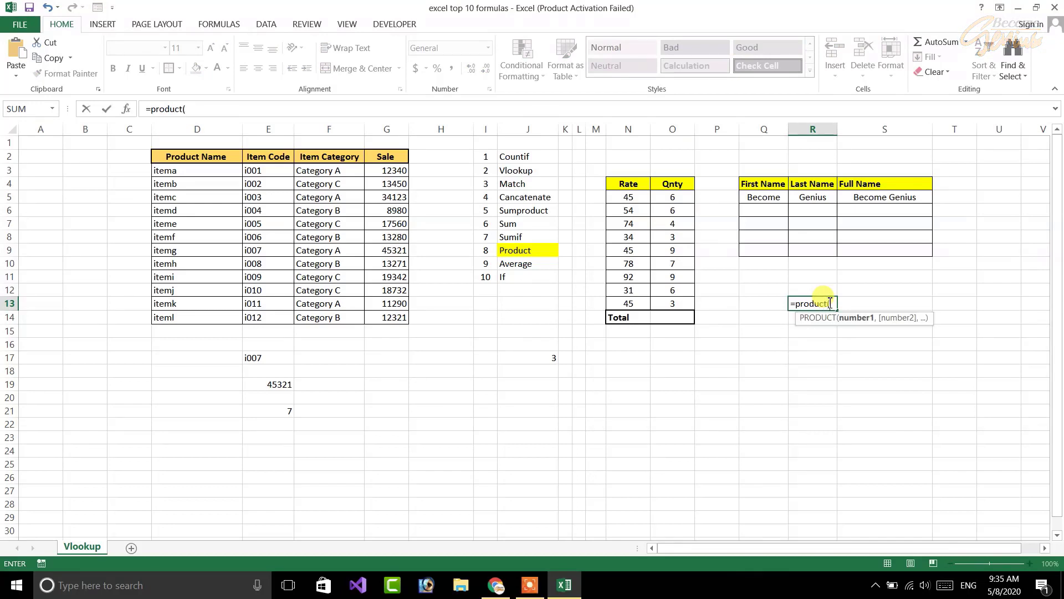
{"action": "left_click", "coordinate": [620, 198]}
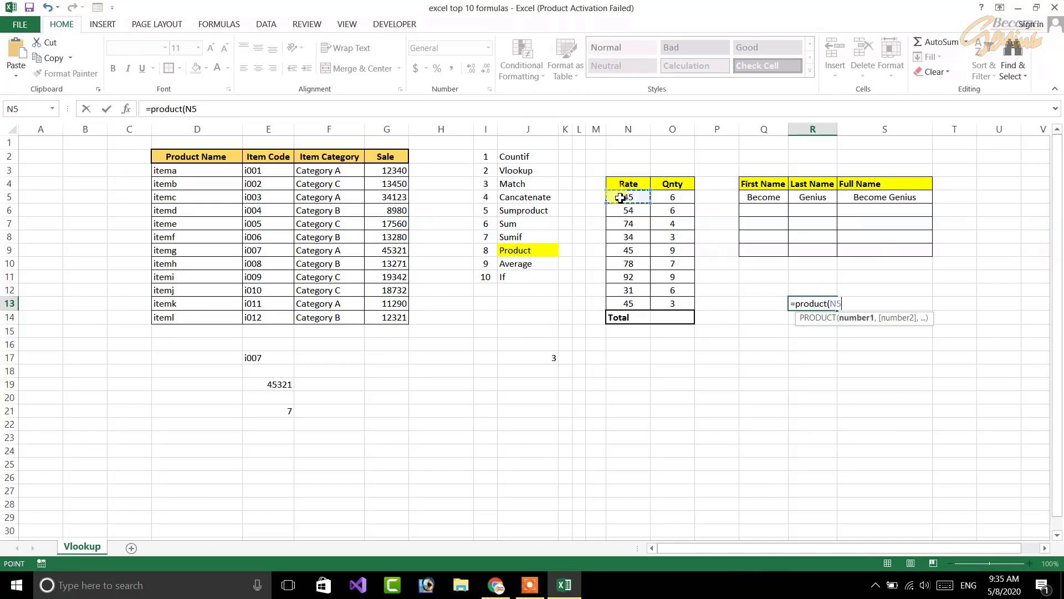
{"action": "type", "text": ","}
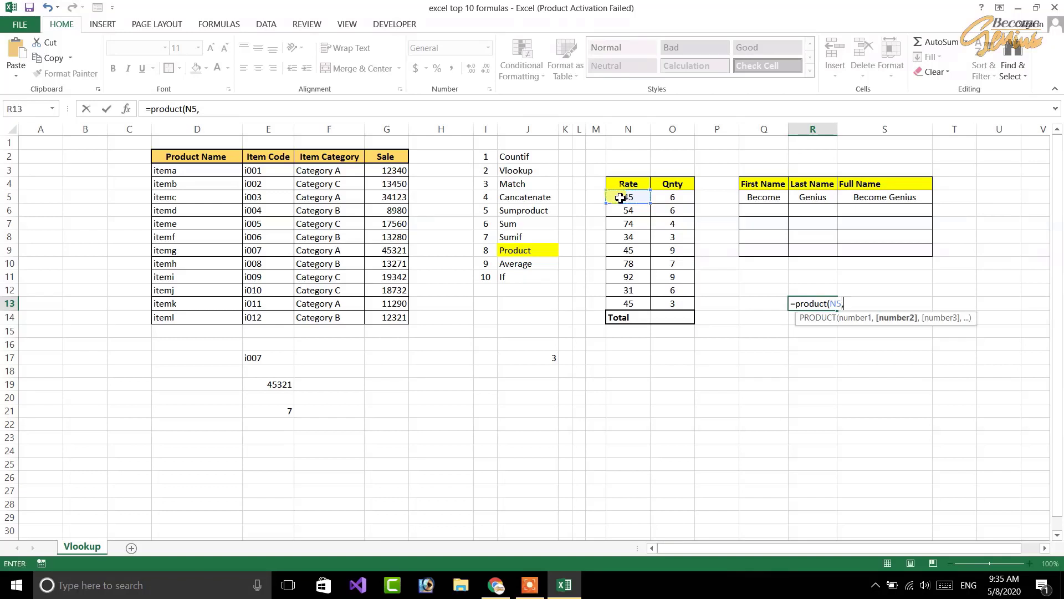
{"action": "left_click", "coordinate": [679, 198]}
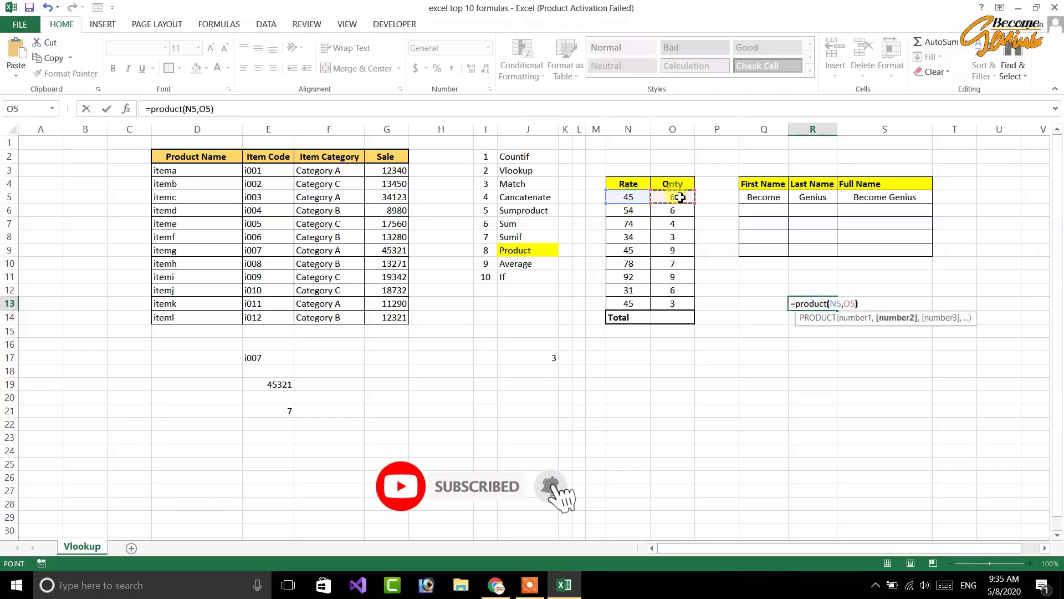
{"action": "key", "text": "Return"}
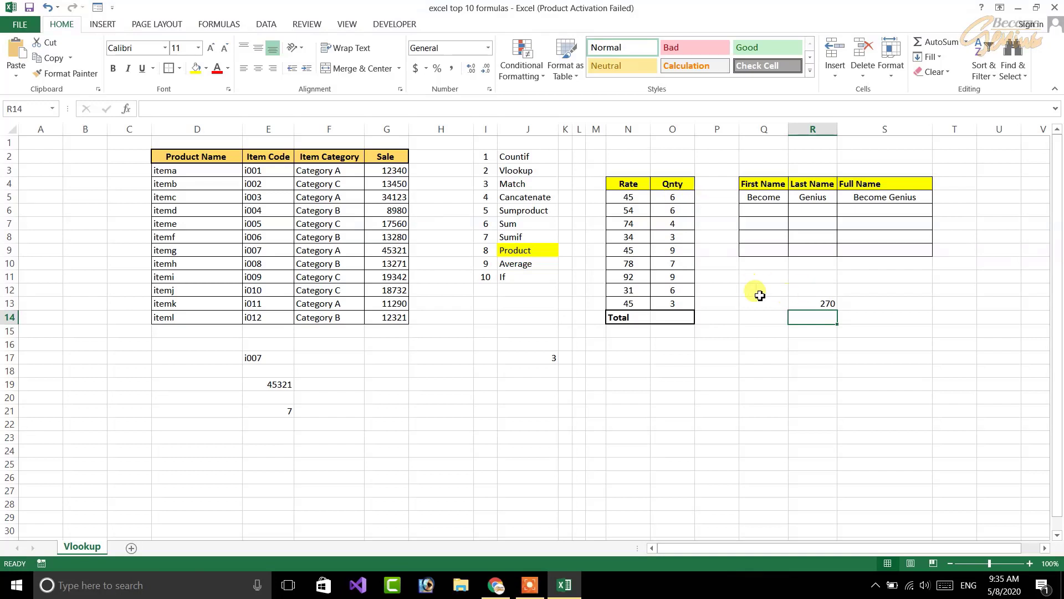
Enter the sample numbers 3, 45, 6, 7, 8, 9 and 0 across row 21 from G21 to M21
{"action": "left_click_drag", "start_coordinate": [636, 203], "coordinate": [658, 299]}
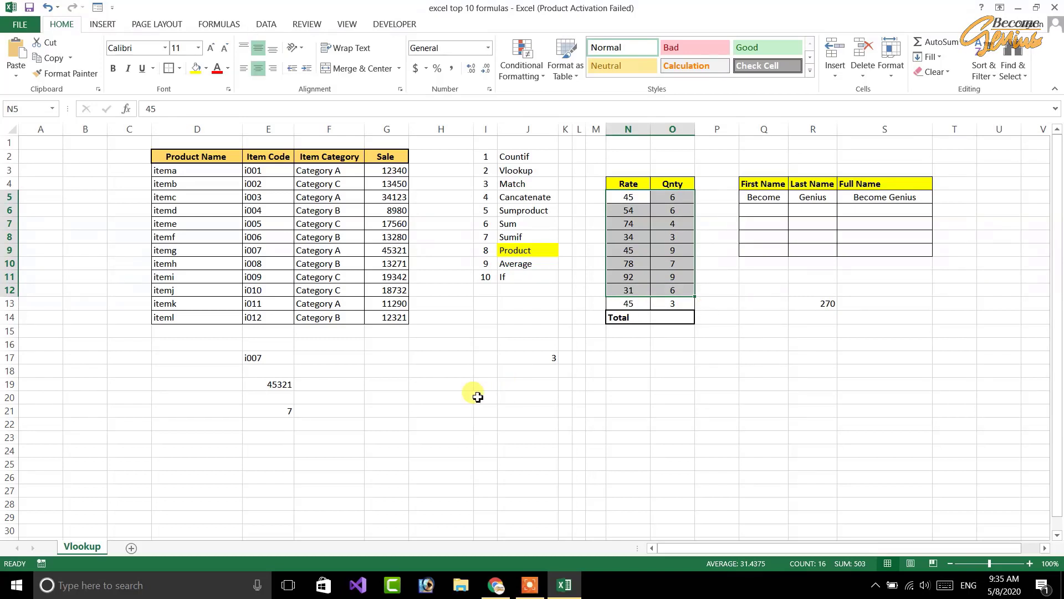
{"action": "left_click", "coordinate": [399, 412]}
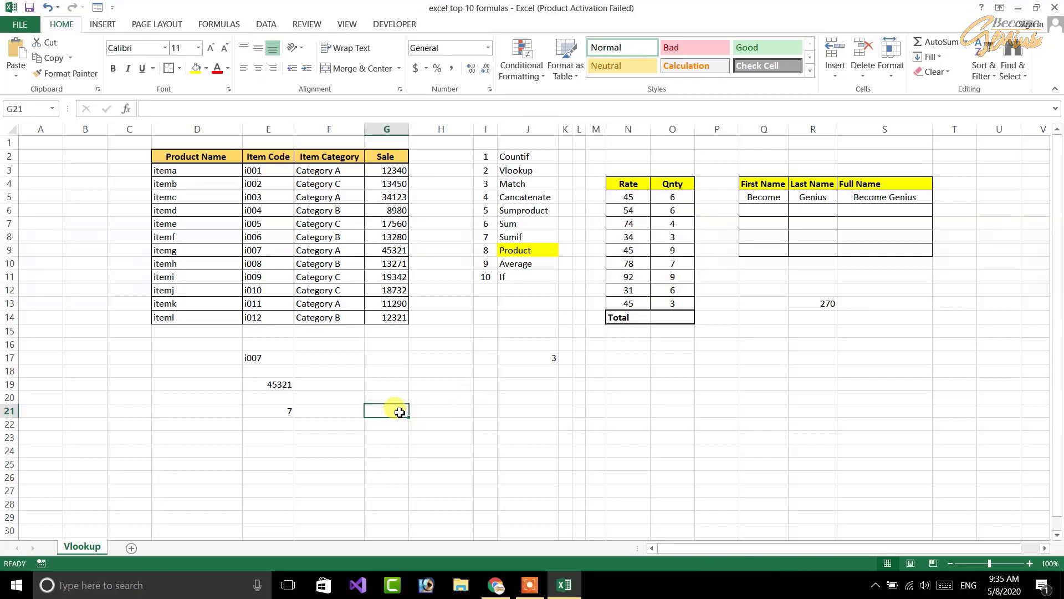
{"action": "type", "text": "3"}
{"action": "key", "text": "Tab"}
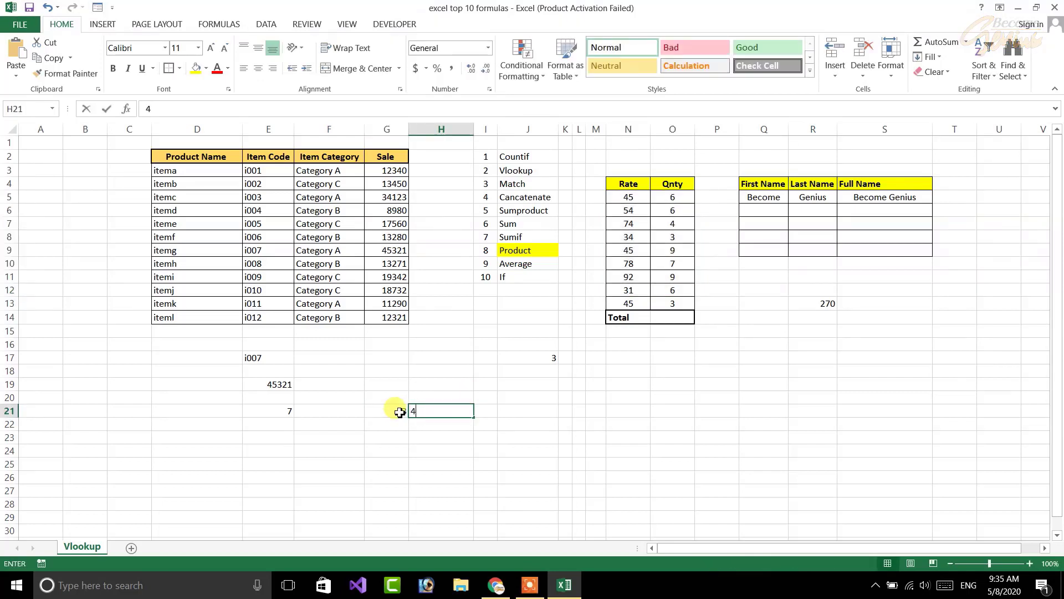
{"action": "type", "text": "45"}
{"action": "key", "text": "Tab"}
{"action": "type", "text": "6"}
{"action": "key", "text": "Tab"}
{"action": "type", "text": "7"}
{"action": "key", "text": "Tab"}
{"action": "type", "text": "8"}
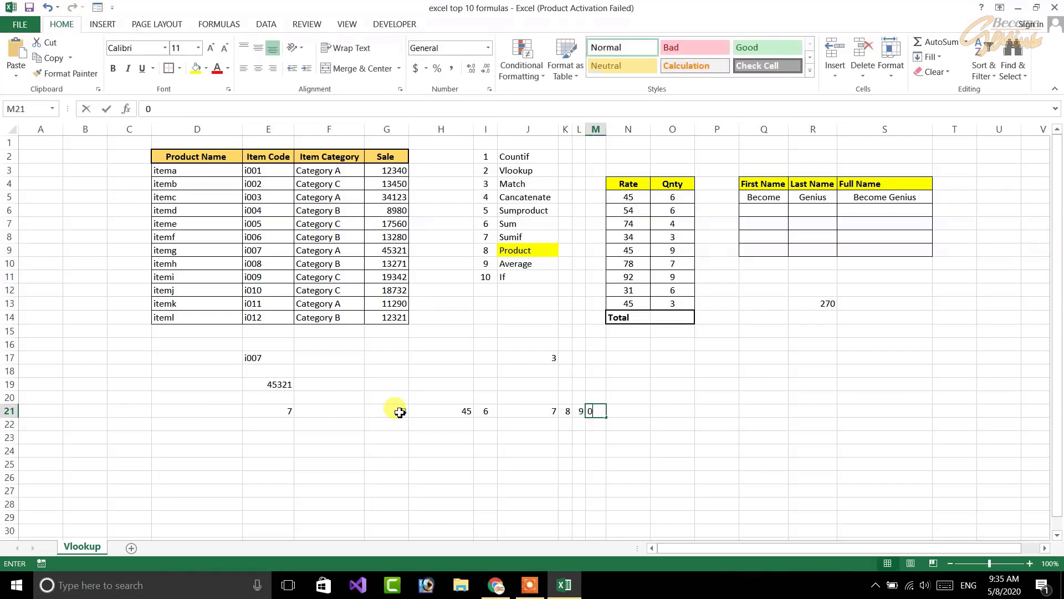
{"action": "key", "text": "Tab"}
{"action": "type", "text": "9"}
{"action": "key", "text": "Tab"}
{"action": "type", "text": "0"}
{"action": "key", "text": "Tab"}
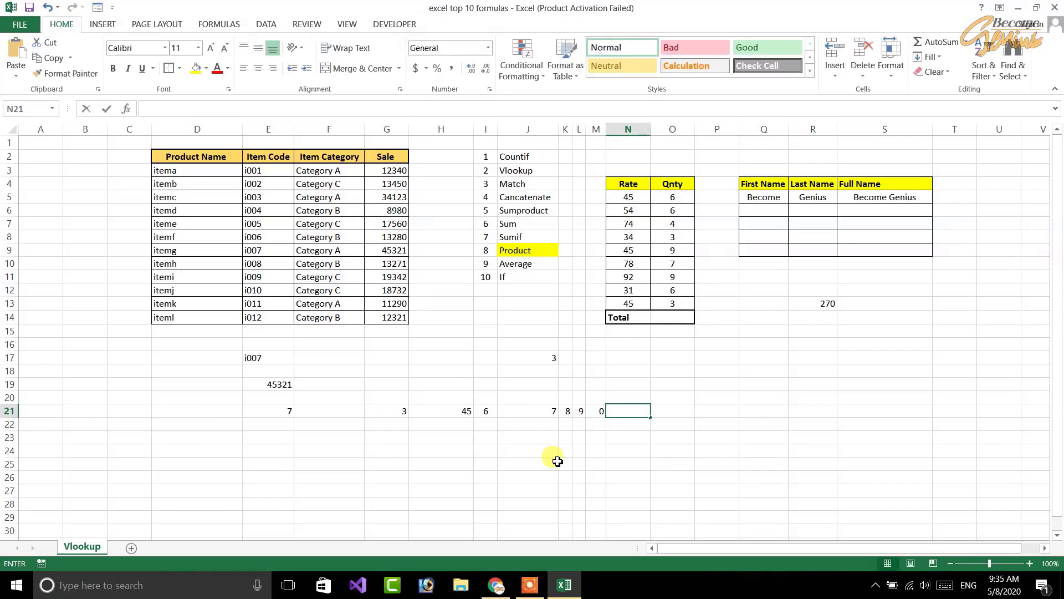
Enter 5 in cell N21 and change the number in M21 to 4
{"action": "type", "text": "5"}
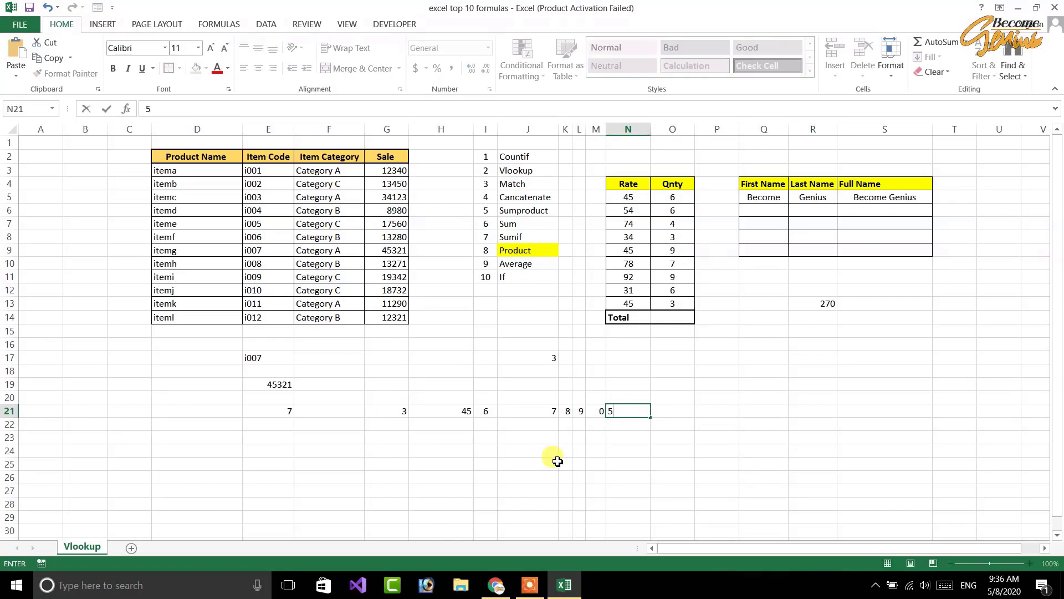
{"action": "key", "text": "shift+Tab"}
{"action": "type", "text": "4"}
{"action": "key", "text": "Tab"}
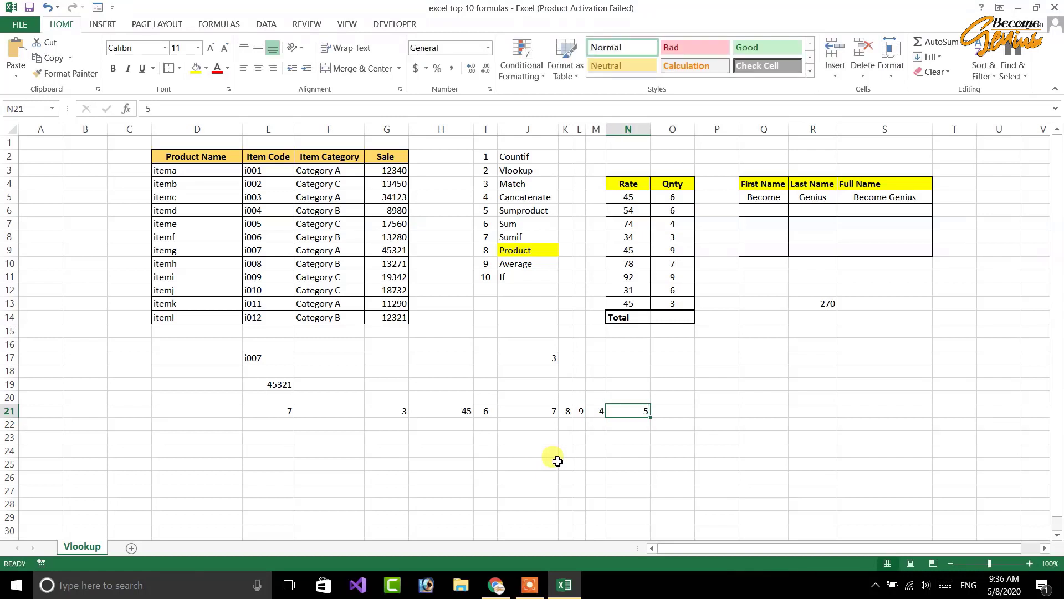
Highlight the sample numbers in G21:N21 with a yellow fill
{"action": "key", "text": "Tab"}
{"action": "key", "text": "Tab"}
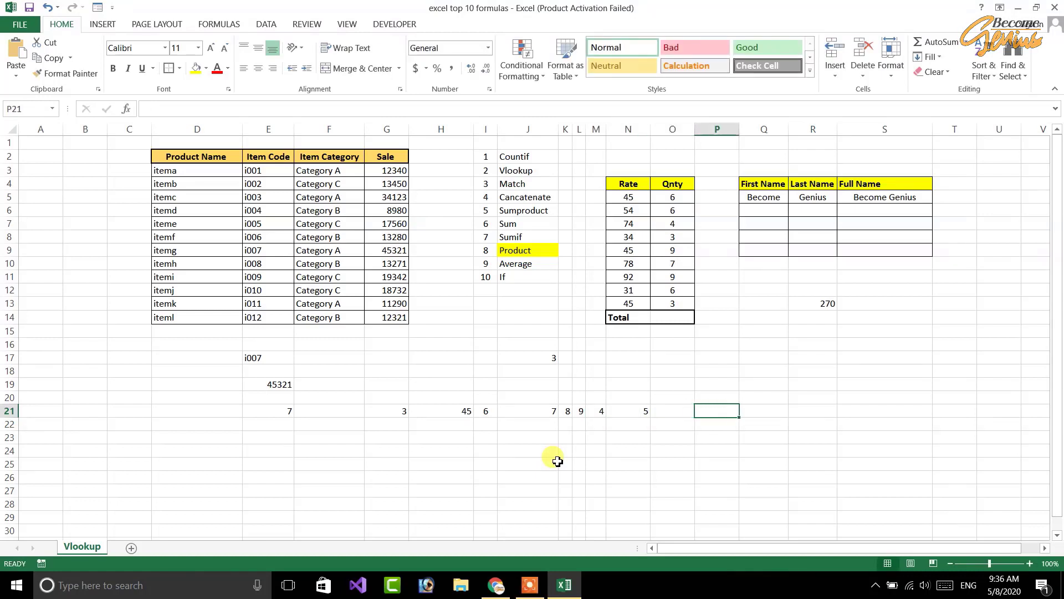
{"action": "left_click", "coordinate": [402, 412]}
{"action": "left_click_drag", "start_coordinate": [401, 412], "coordinate": [643, 410]}
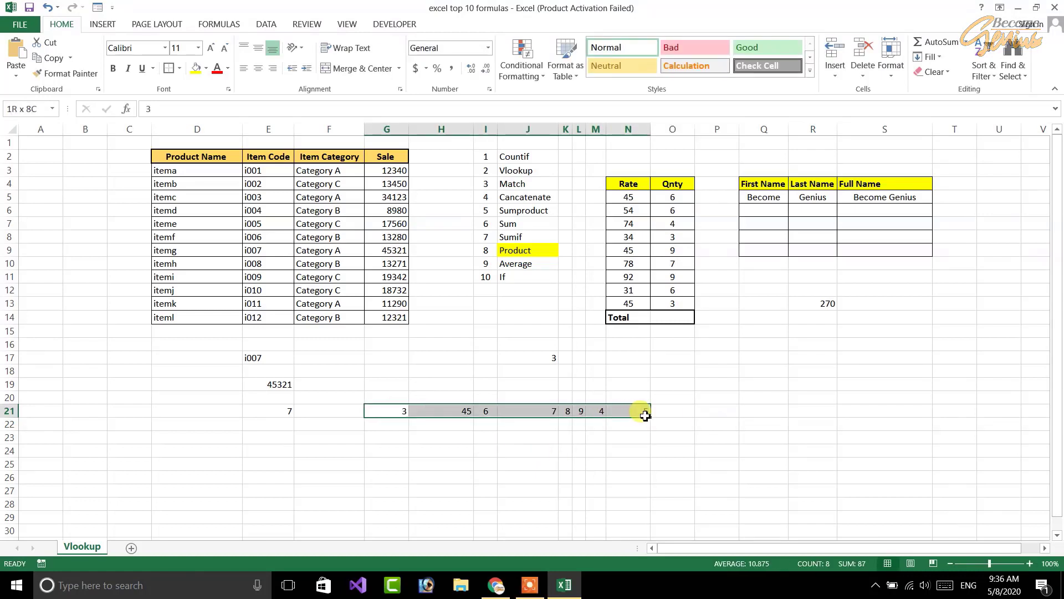
{"action": "left_click", "coordinate": [198, 71]}
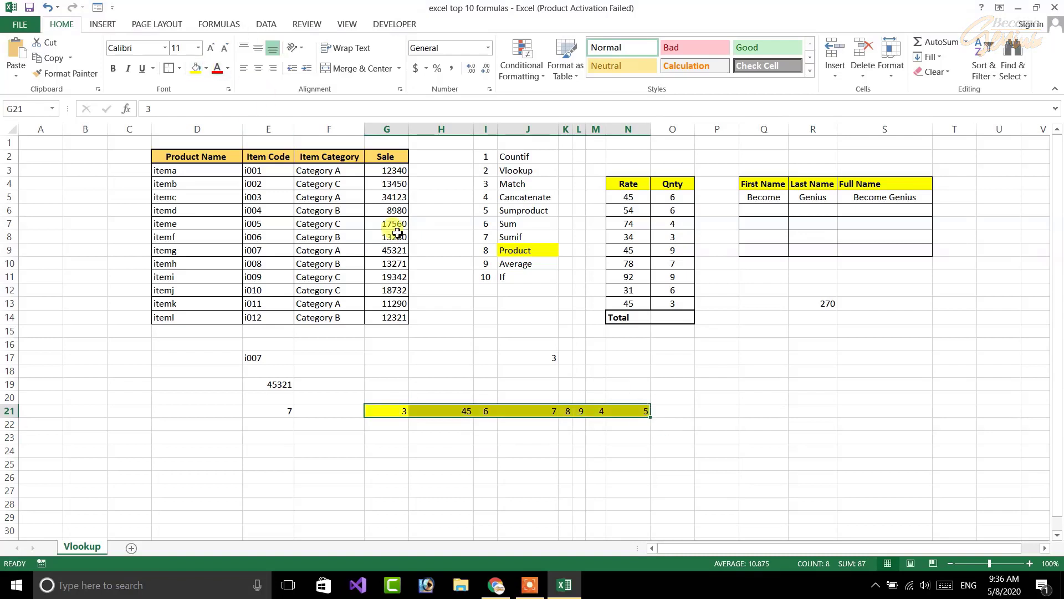
{"action": "left_click", "coordinate": [726, 413]}
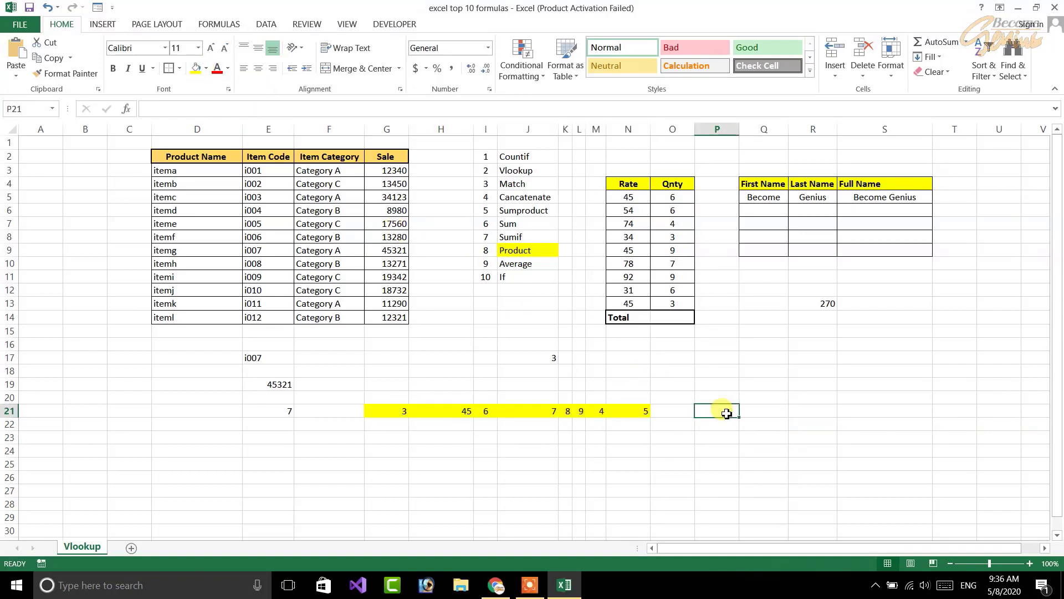
{"action": "type", "text": "="}
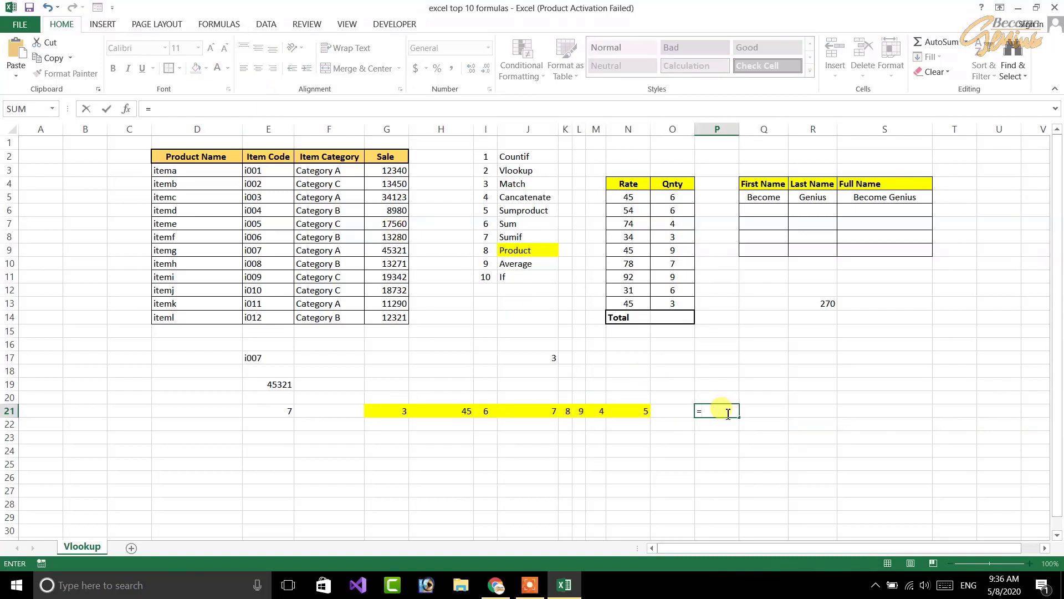
{"action": "left_click", "coordinate": [389, 411]}
{"action": "type", "text": "*"}
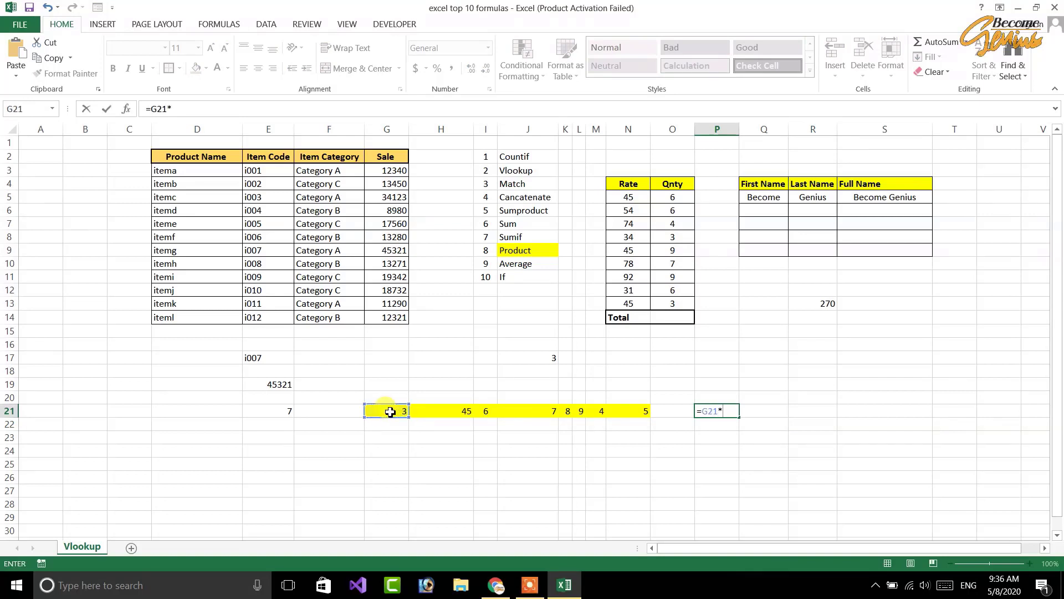
{"action": "left_click", "coordinate": [455, 411]}
{"action": "key", "text": "Escape"}
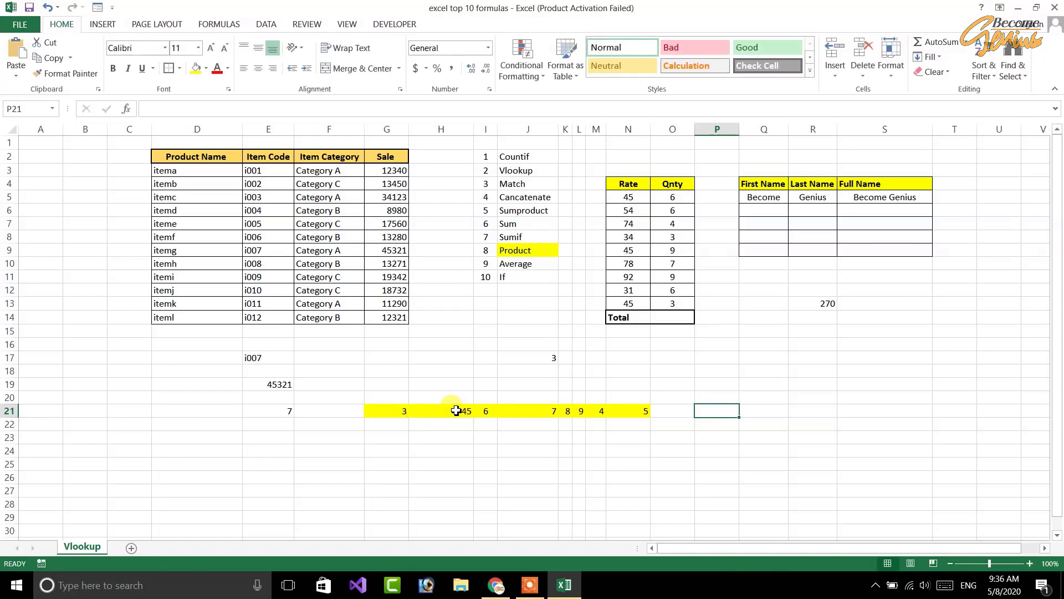
Multiply all the highlighted sample numbers in cell P21 with =PRODUCT(G21:N21)
{"action": "type", "text": "=p"}
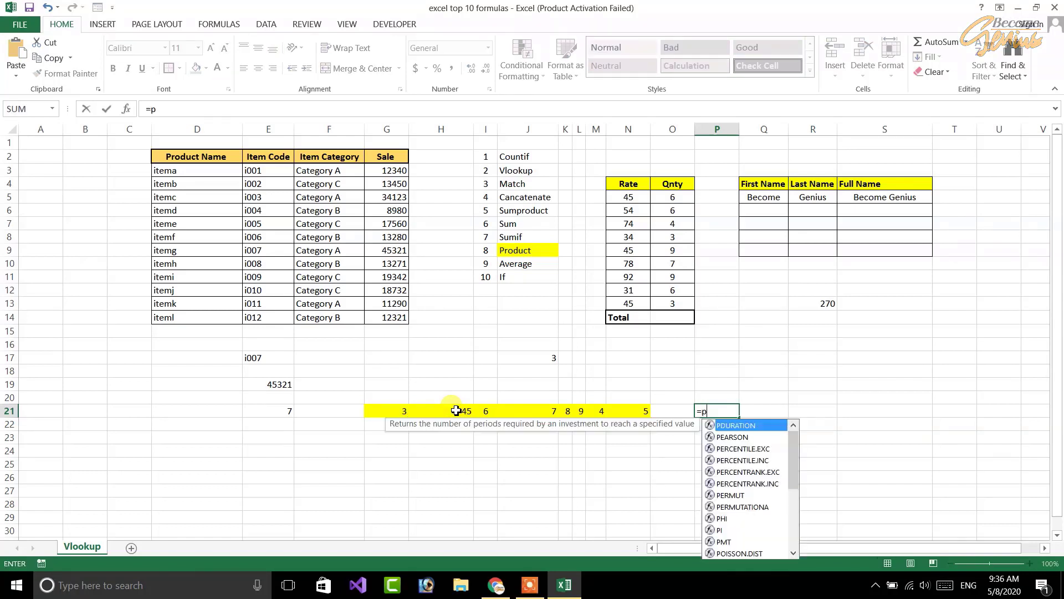
{"action": "type", "text": "roduct"}
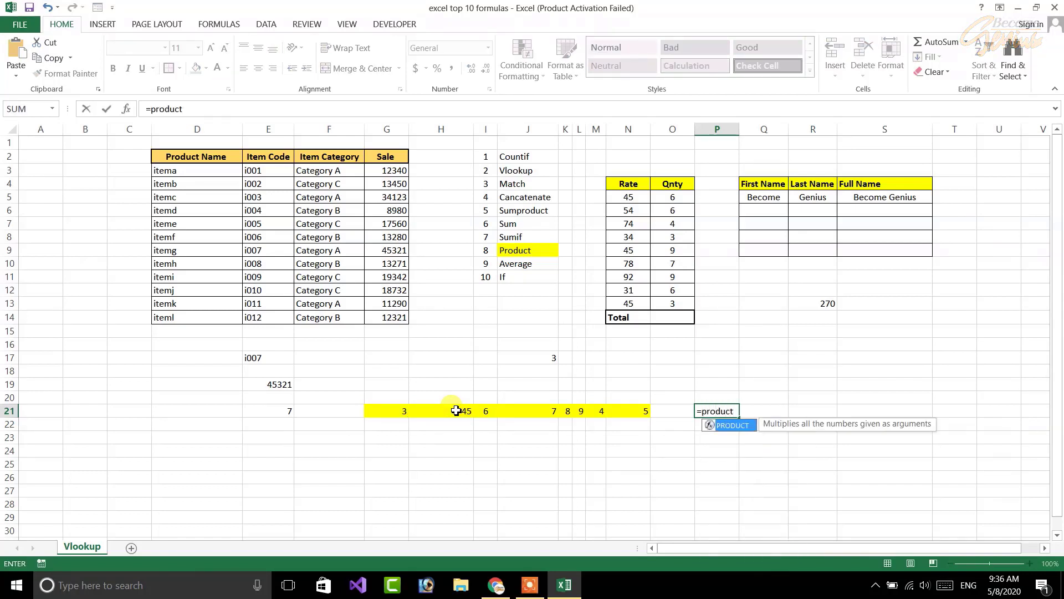
{"action": "type", "text": "("}
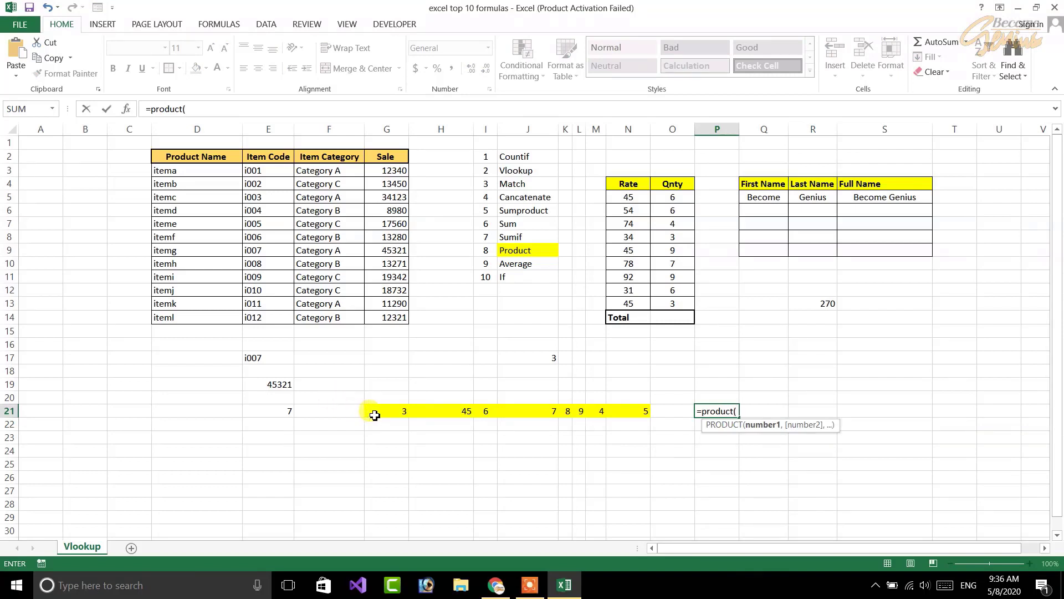
{"action": "left_click_drag", "start_coordinate": [367, 412], "coordinate": [629, 413]}
{"action": "key", "text": "Return"}
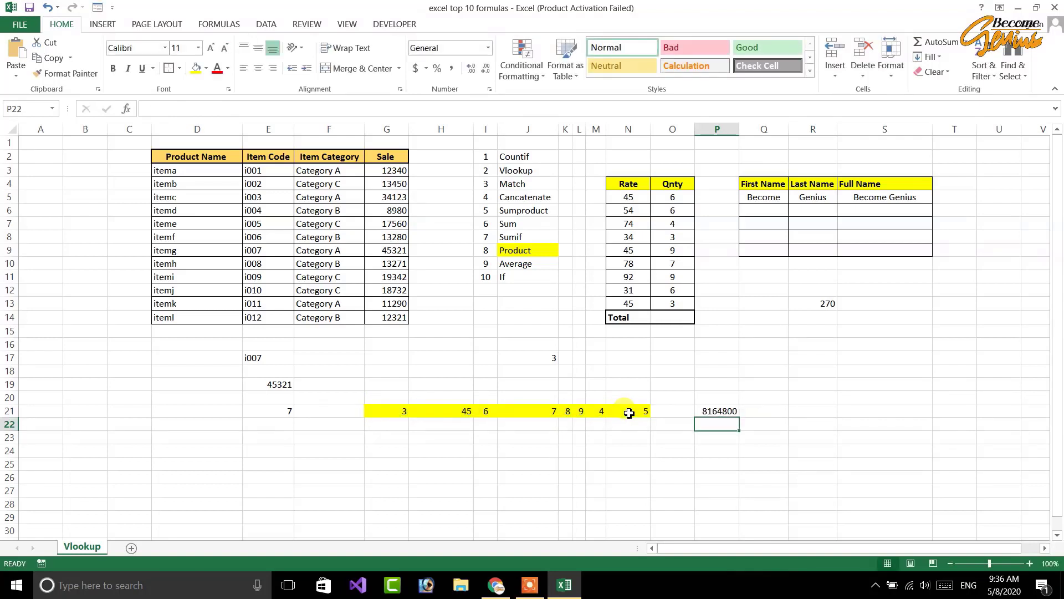
{"action": "left_click", "coordinate": [711, 413]}
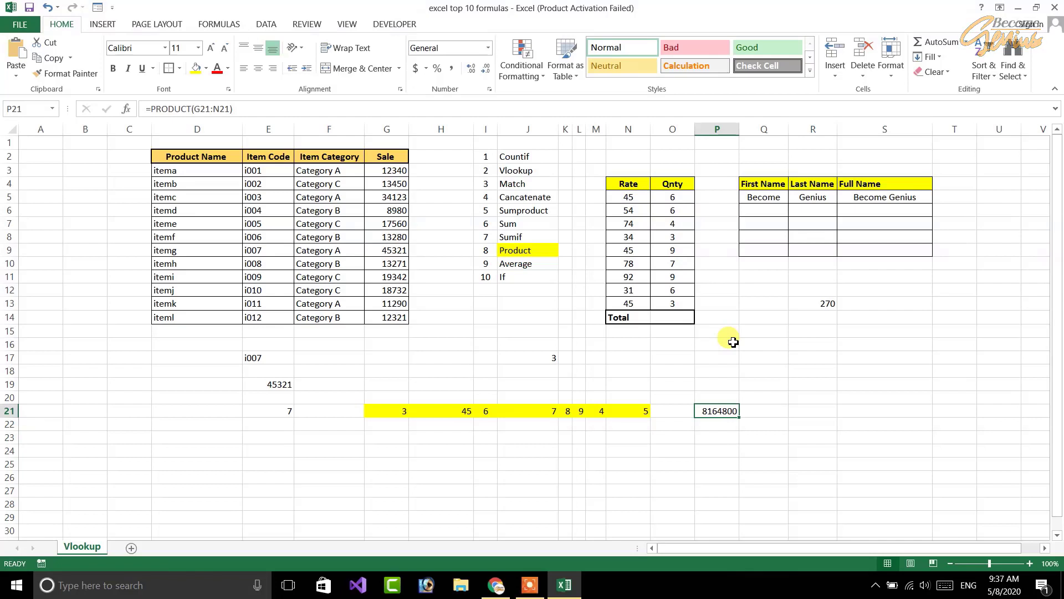
Multiply the first rate by its quantity in cell P5 with =N5*O5
{"action": "left_click", "coordinate": [715, 199]}
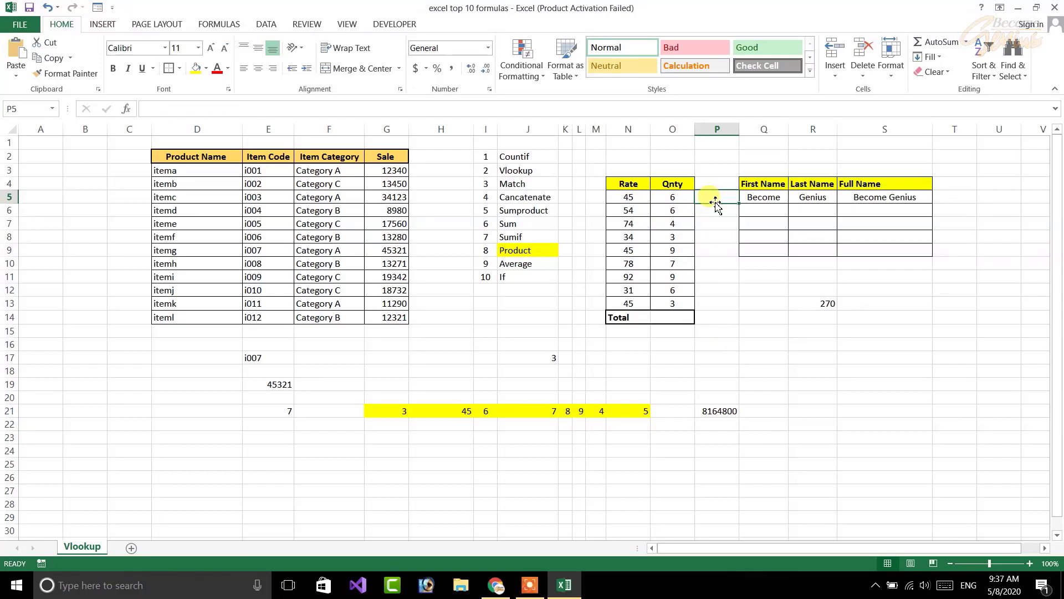
{"action": "type", "text": "="}
{"action": "key", "text": "Left"}
{"action": "key", "text": "Left"}
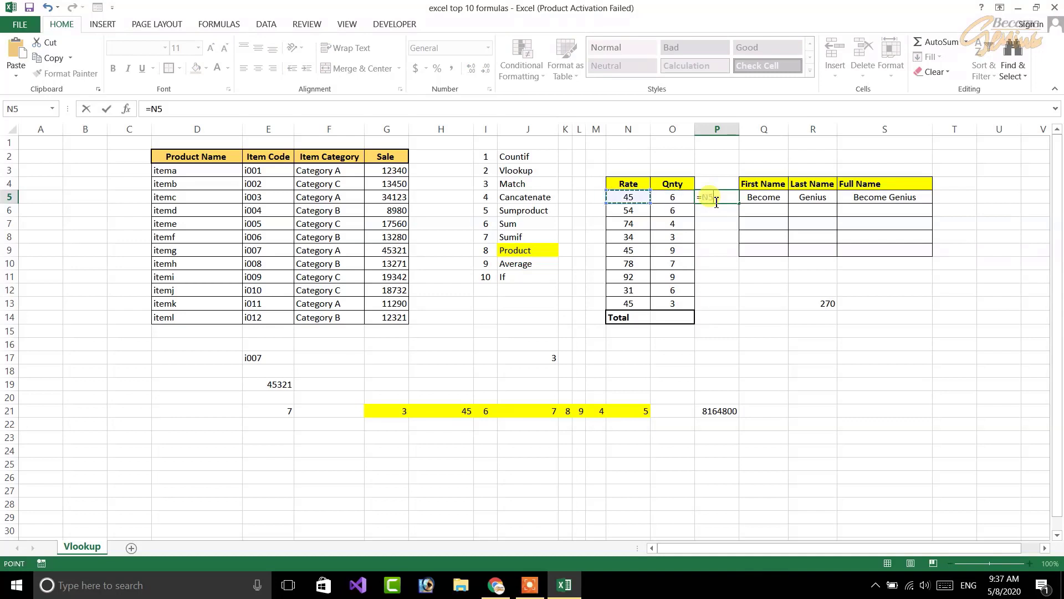
{"action": "key", "text": "Left"}
{"action": "key", "text": "Right"}
{"action": "type", "text": "*"}
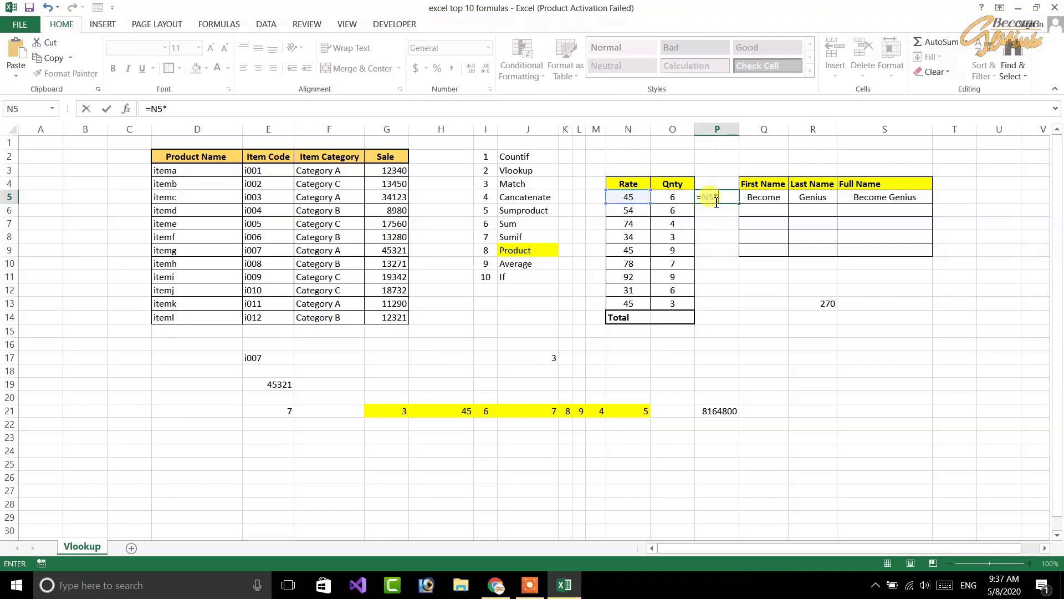
{"action": "key", "text": "Left"}
{"action": "key", "text": "Left"}
{"action": "key", "text": "Right"}
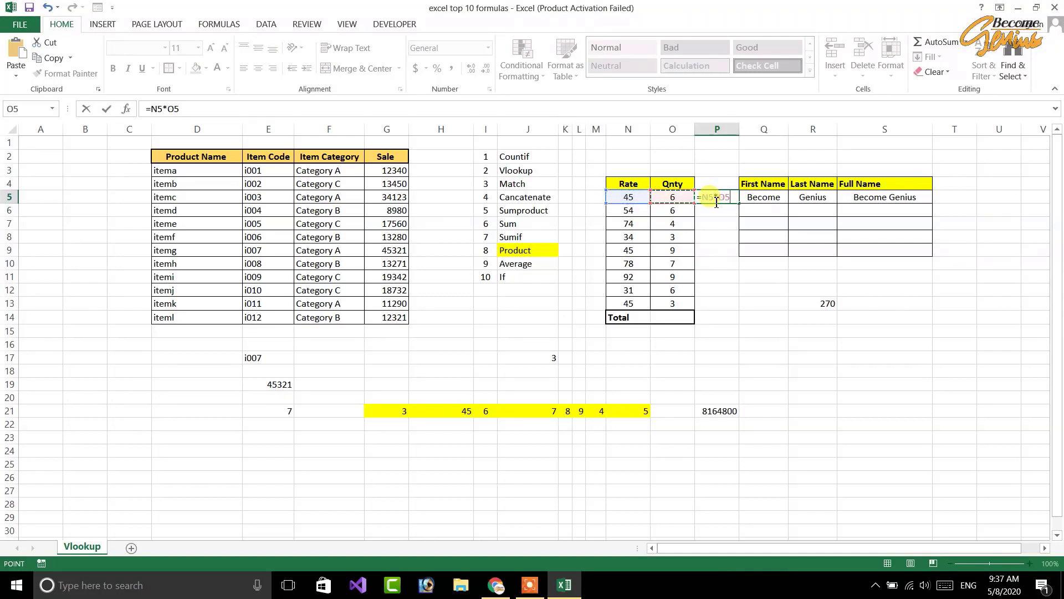
{"action": "key", "text": "Return"}
Fill the multiplication formula from P5 down to P13 for the remaining rate and quantity rows
{"action": "left_click", "coordinate": [725, 199]}
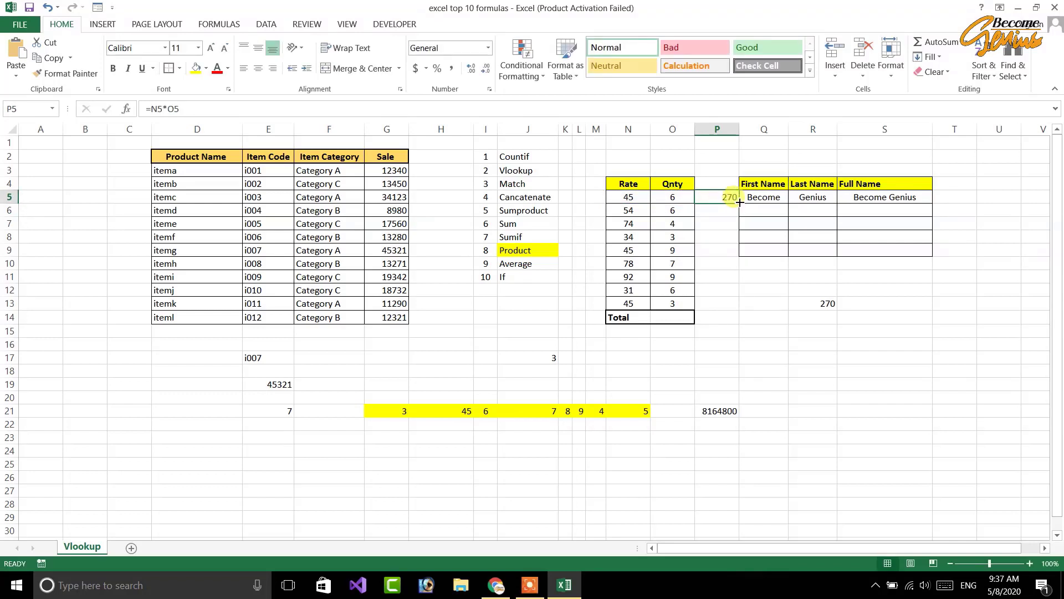
{"action": "left_click_drag", "start_coordinate": [740, 204], "coordinate": [715, 311]}
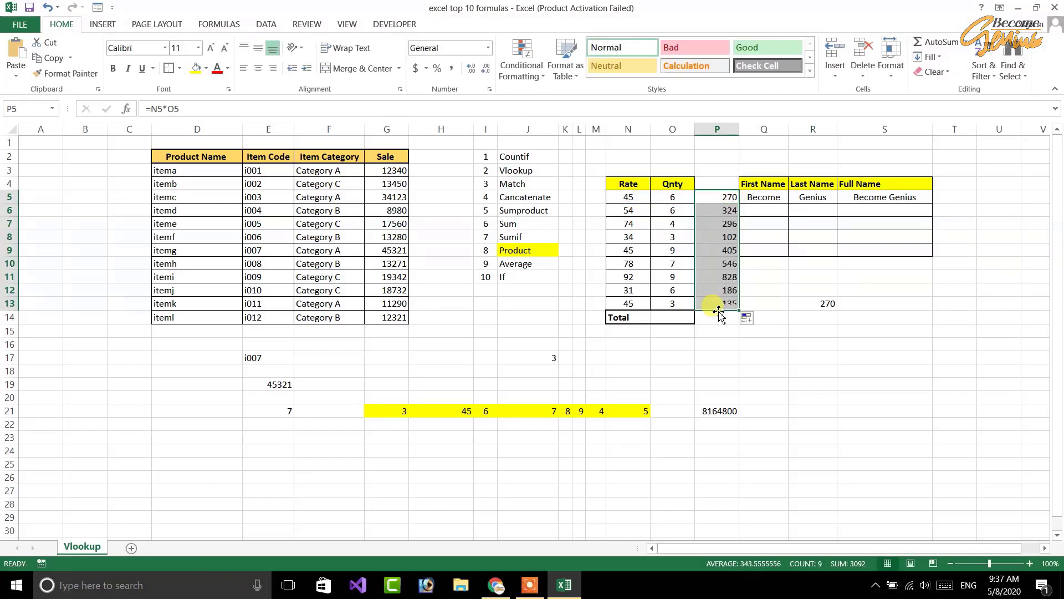
{"action": "left_click_drag", "start_coordinate": [624, 198], "coordinate": [670, 199]}
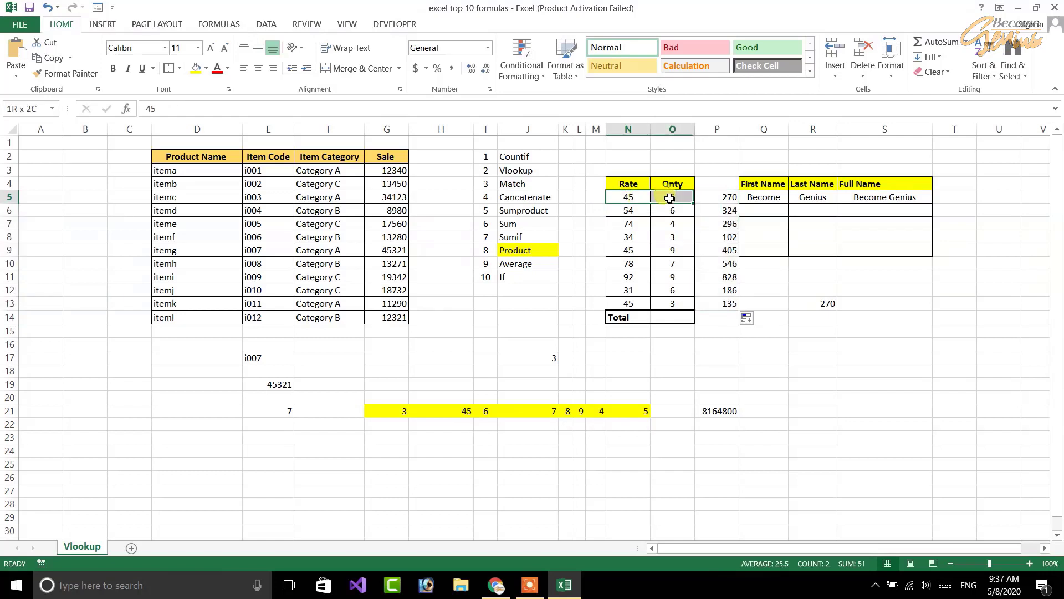
{"action": "left_click_drag", "start_coordinate": [629, 260], "coordinate": [712, 261]}
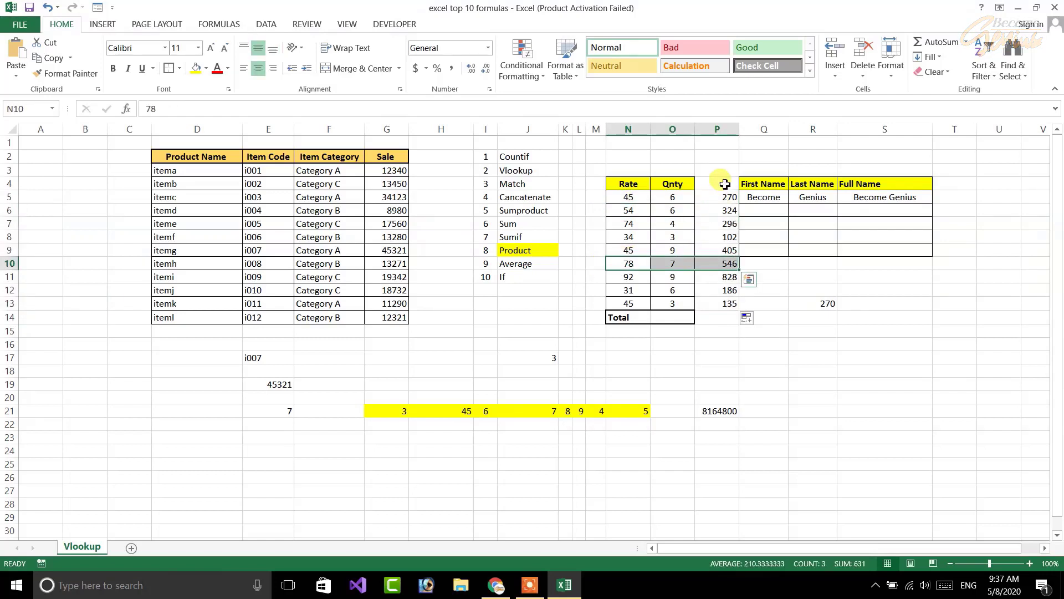
{"action": "left_click_drag", "start_coordinate": [724, 186], "coordinate": [724, 310]}
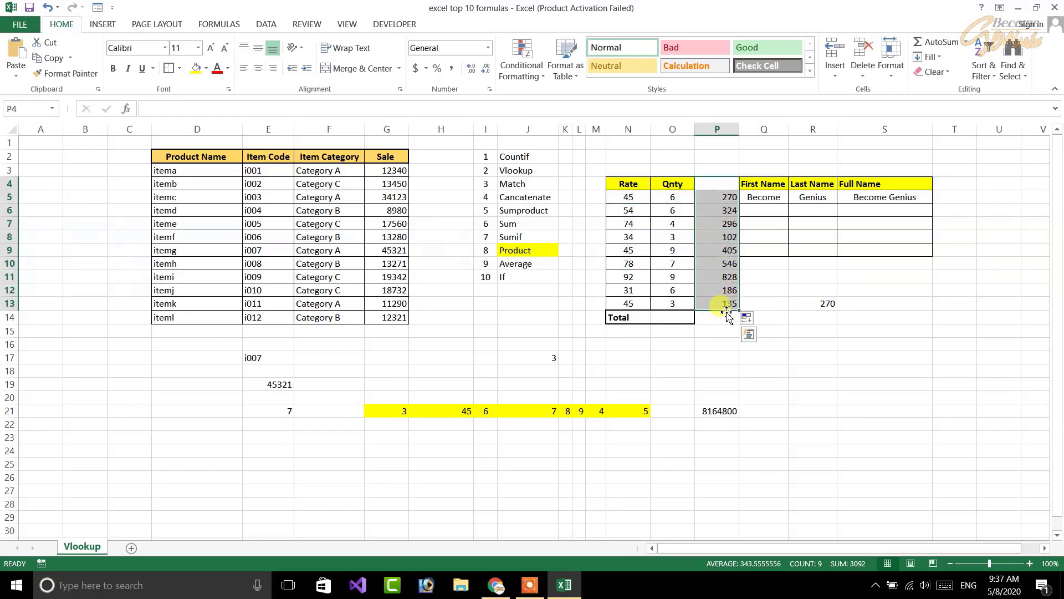
Total the row products in cell P14 with =SUM(P5:P13) and make that cell bold
{"action": "left_click", "coordinate": [723, 317]}
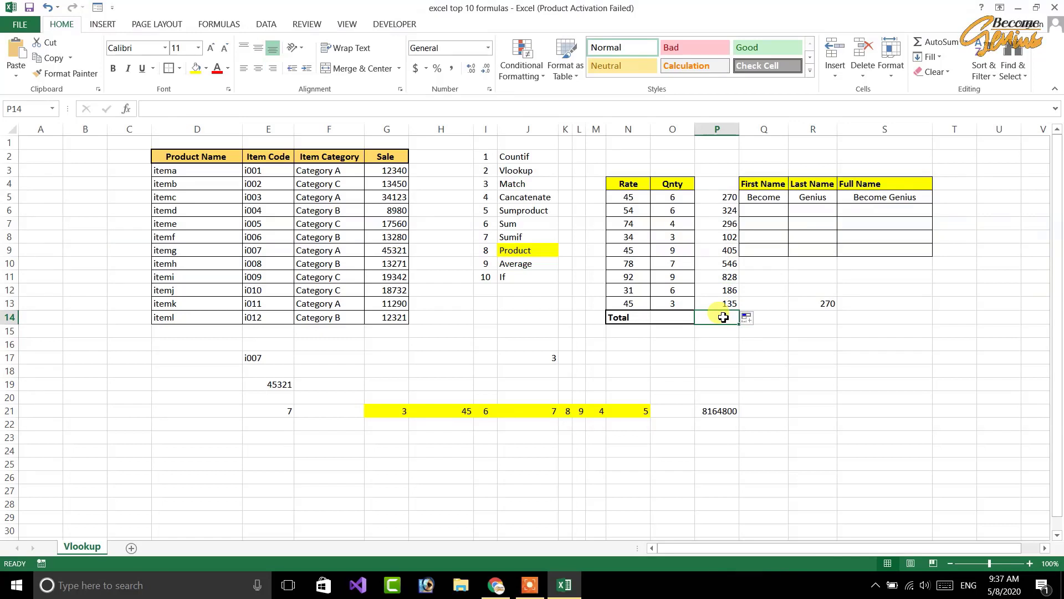
{"action": "type", "text": "=sum"}
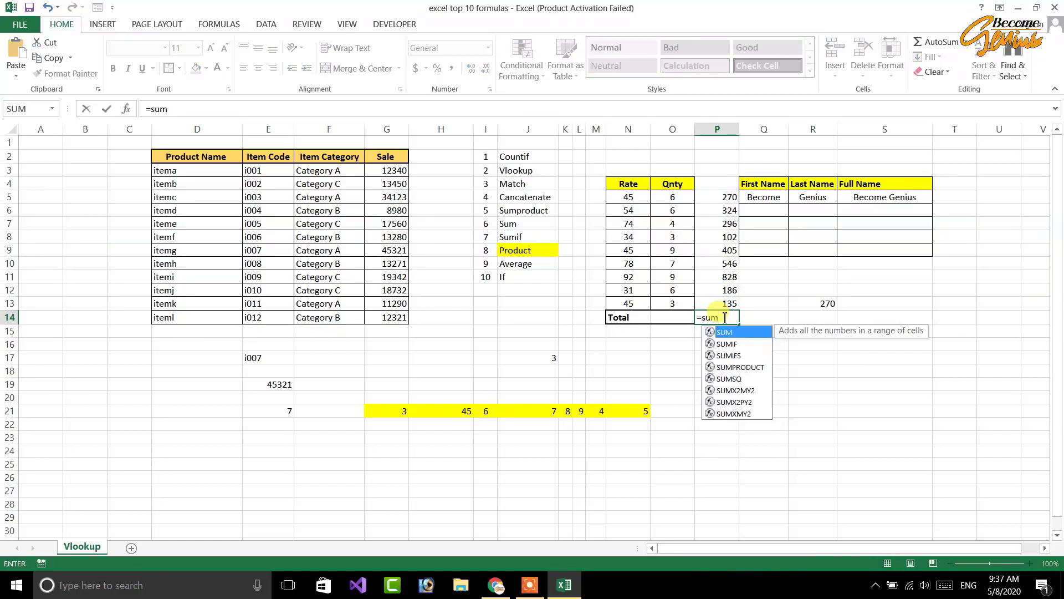
{"action": "type", "text": "("}
{"action": "left_click_drag", "start_coordinate": [723, 196], "coordinate": [723, 303]}
{"action": "type", "text": ")"}
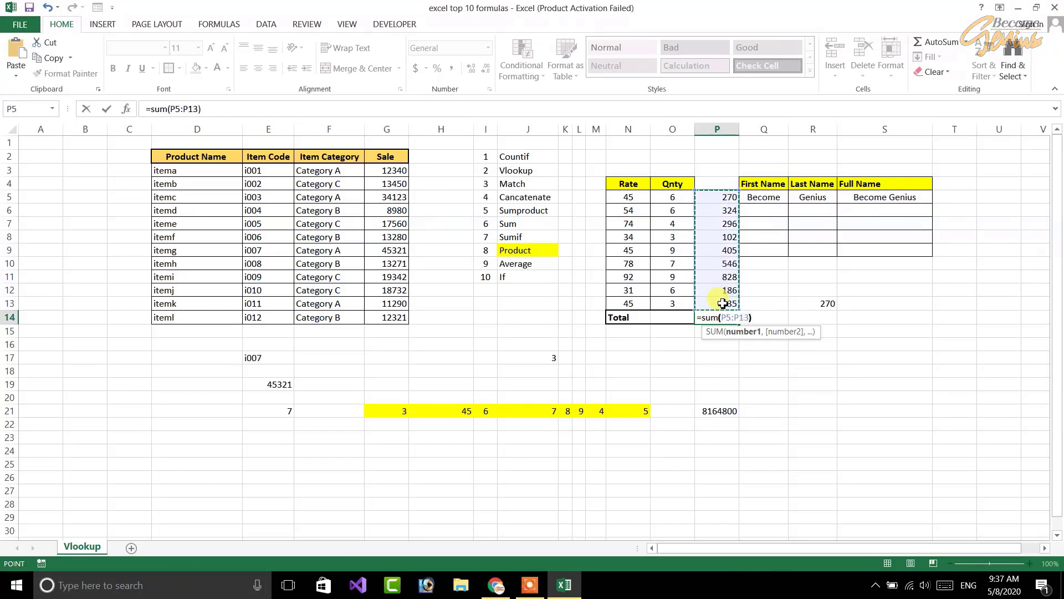
{"action": "key", "text": "Return"}
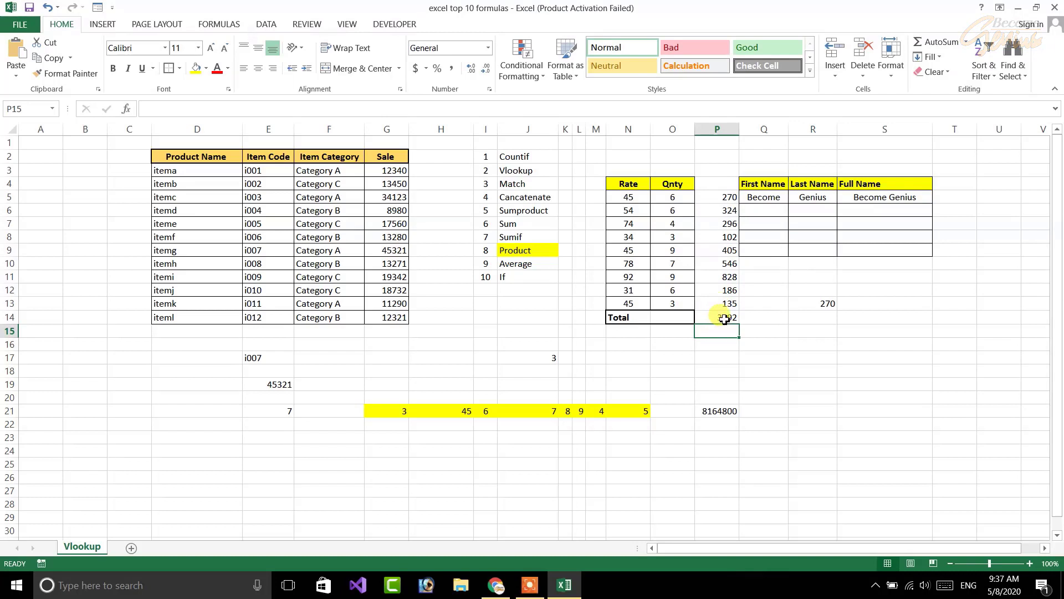
{"action": "left_click", "coordinate": [724, 319]}
{"action": "key", "text": "ctrl+b"}
{"action": "left_click", "coordinate": [782, 345]}
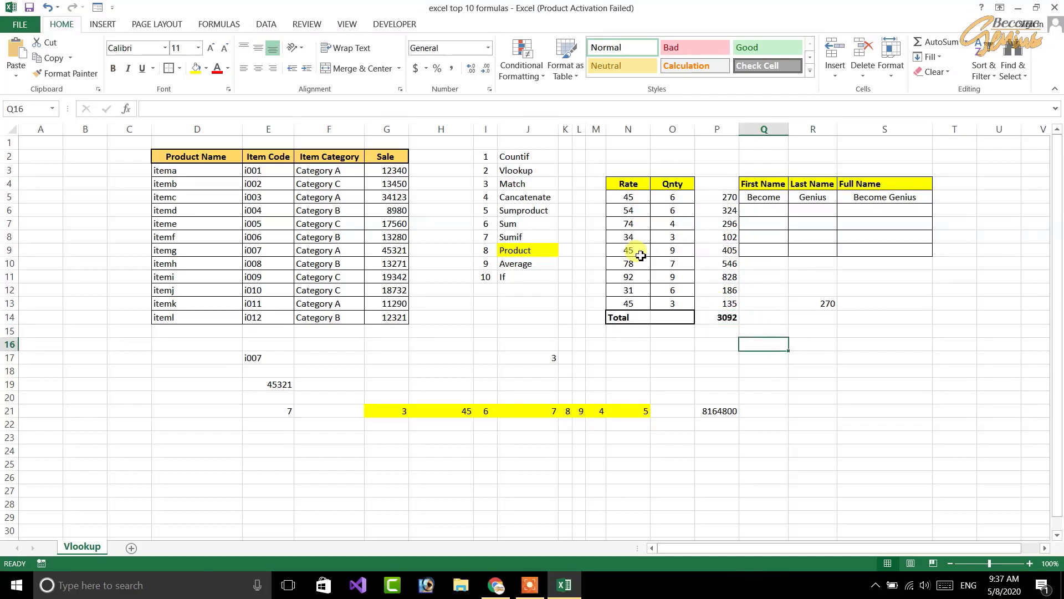
{"action": "left_click_drag", "start_coordinate": [626, 198], "coordinate": [672, 198]}
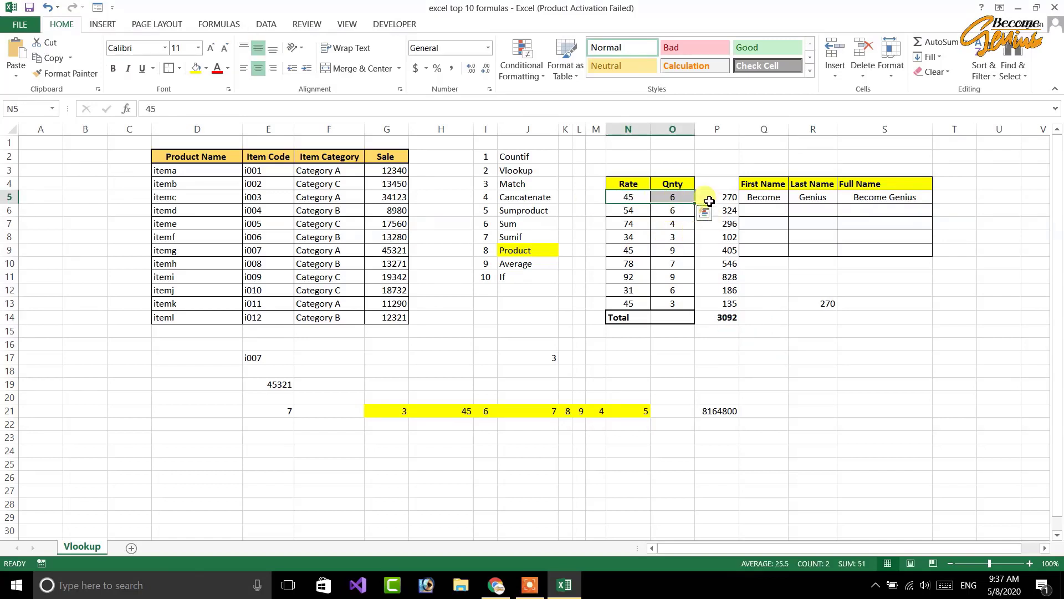
{"action": "left_click_drag", "start_coordinate": [729, 196], "coordinate": [729, 290]}
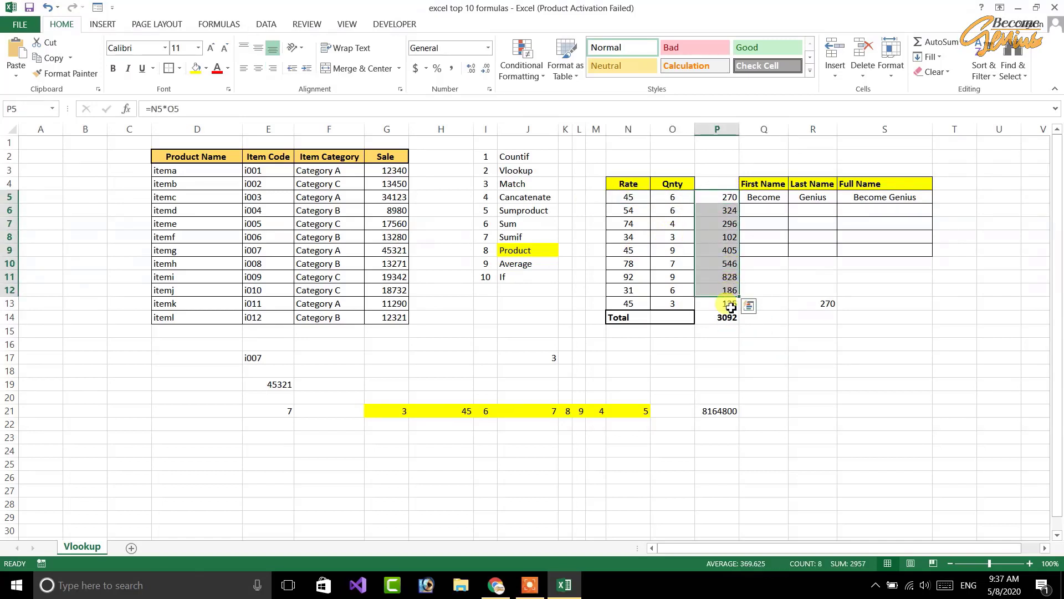
{"action": "left_click", "coordinate": [726, 319]}
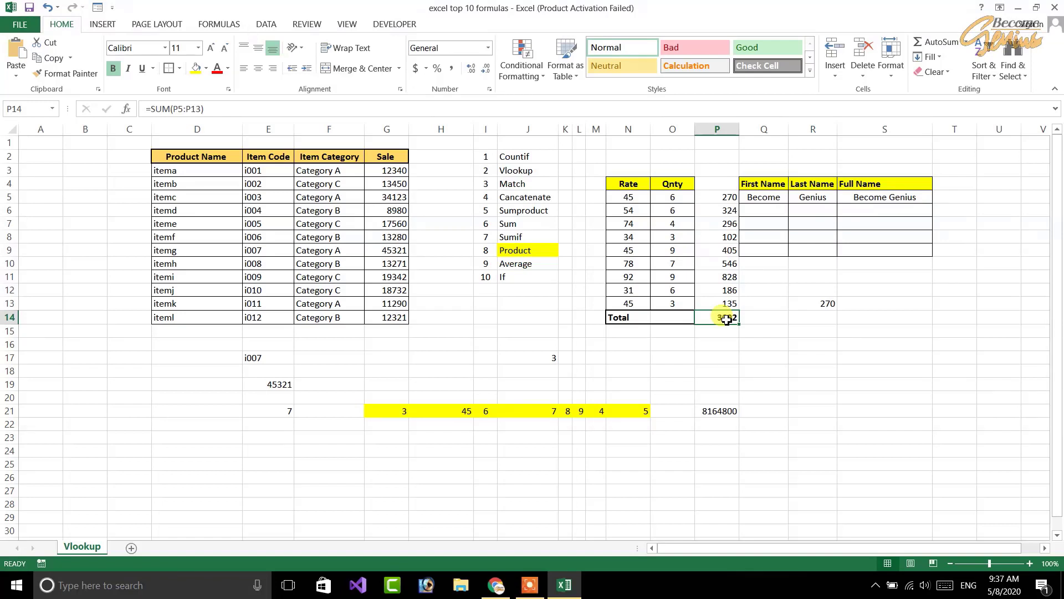
Calculate the total of rate times quantity in cell P16 with =SUMPRODUCT(N5:N13,O5:O13) and make that cell bold
{"action": "left_click", "coordinate": [712, 344]}
{"action": "type", "text": "="}
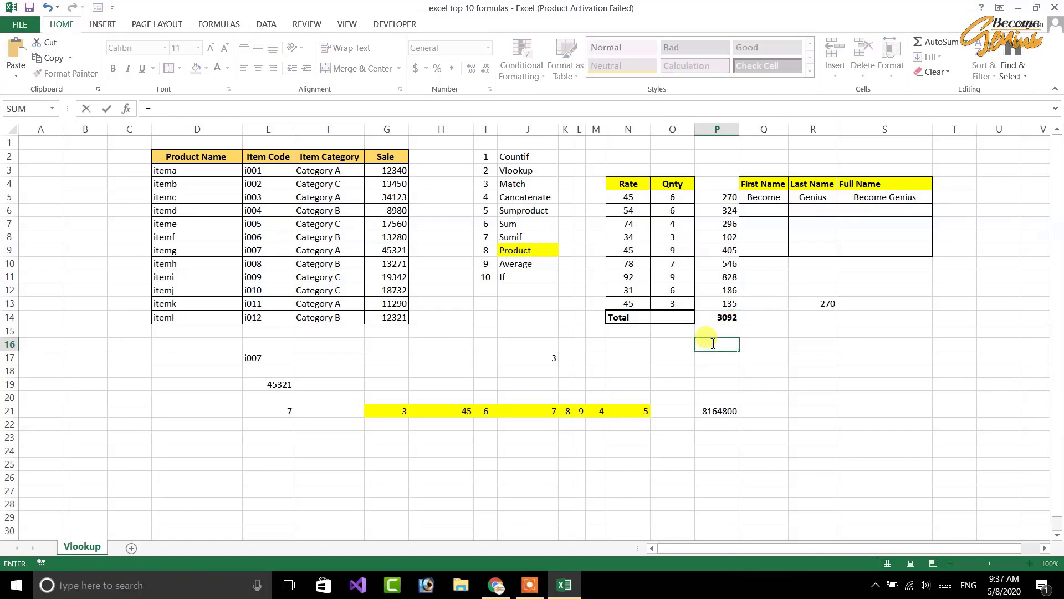
{"action": "type", "text": "sumpro"}
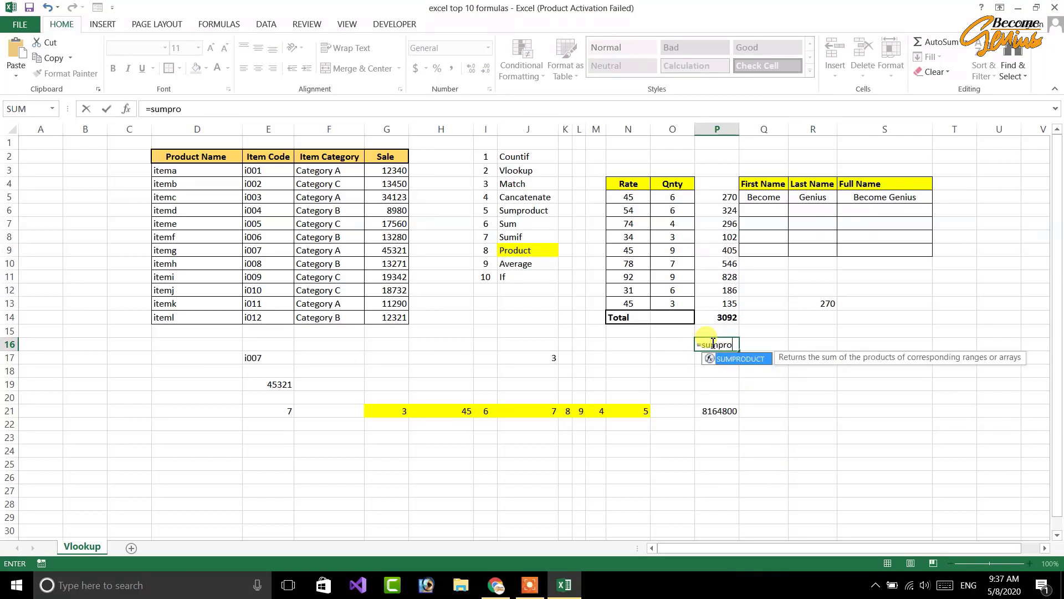
{"action": "type", "text": "duct("}
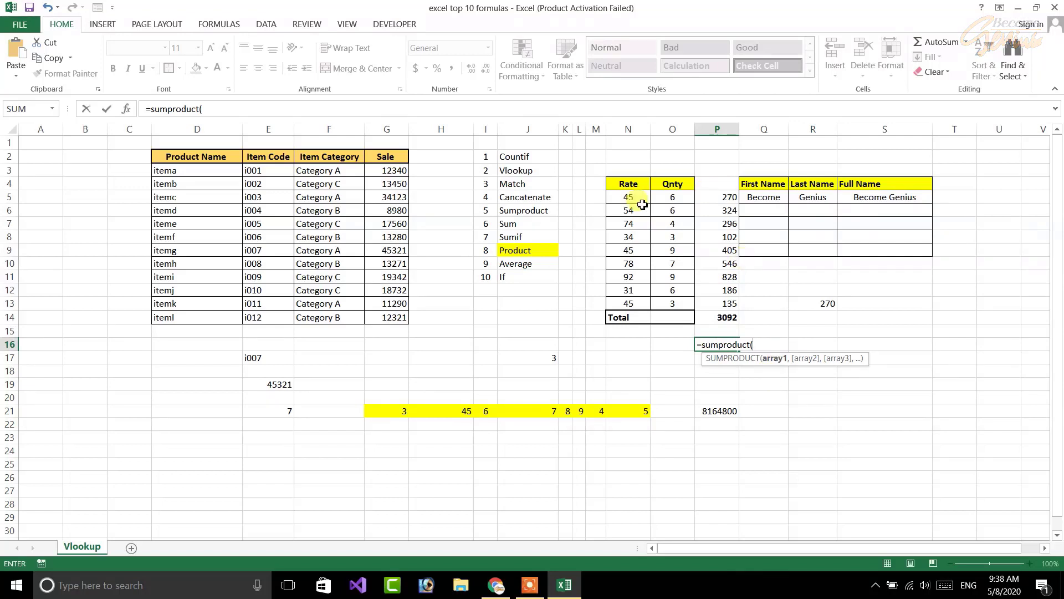
{"action": "left_click_drag", "start_coordinate": [638, 202], "coordinate": [630, 304]}
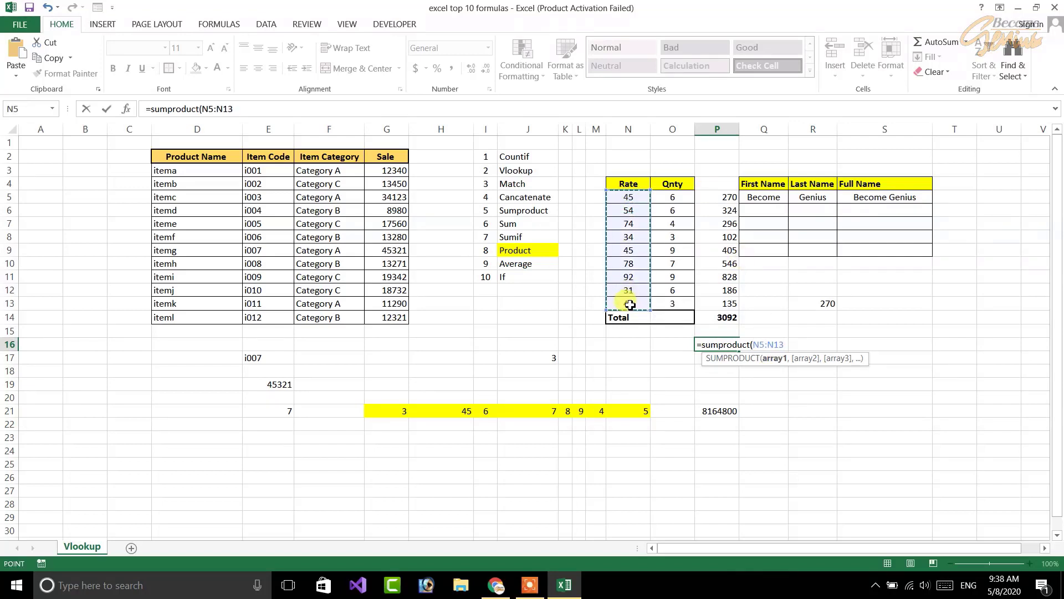
{"action": "type", "text": ","}
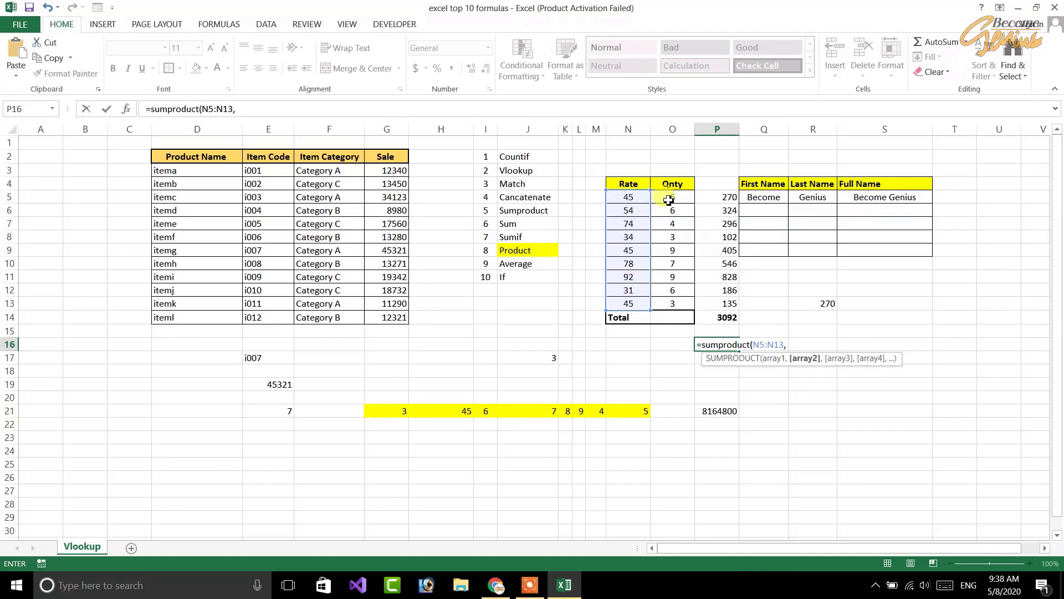
{"action": "left_click_drag", "start_coordinate": [671, 198], "coordinate": [670, 304]}
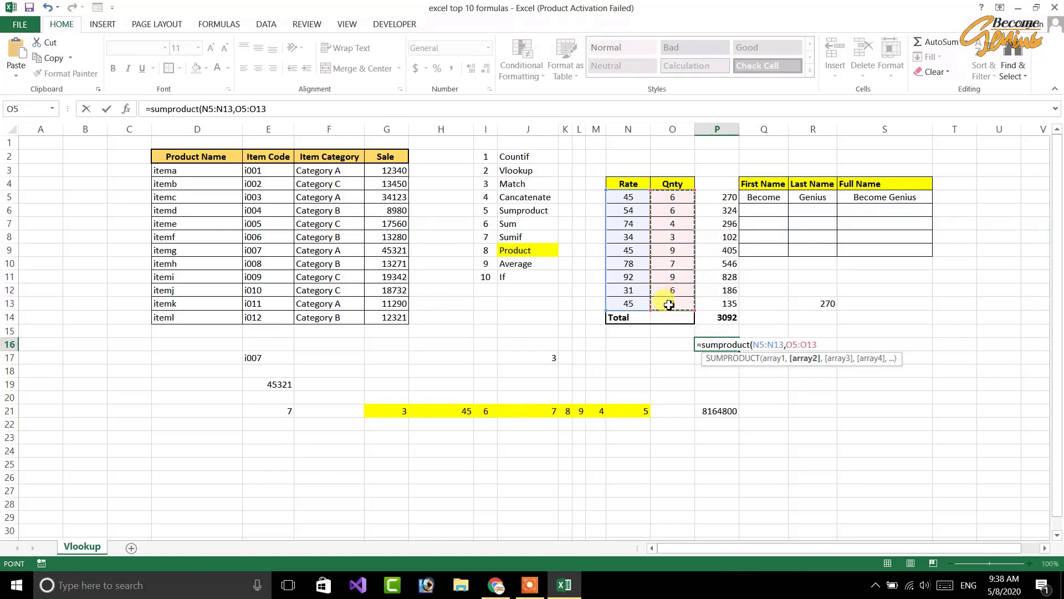
{"action": "type", "text": ")"}
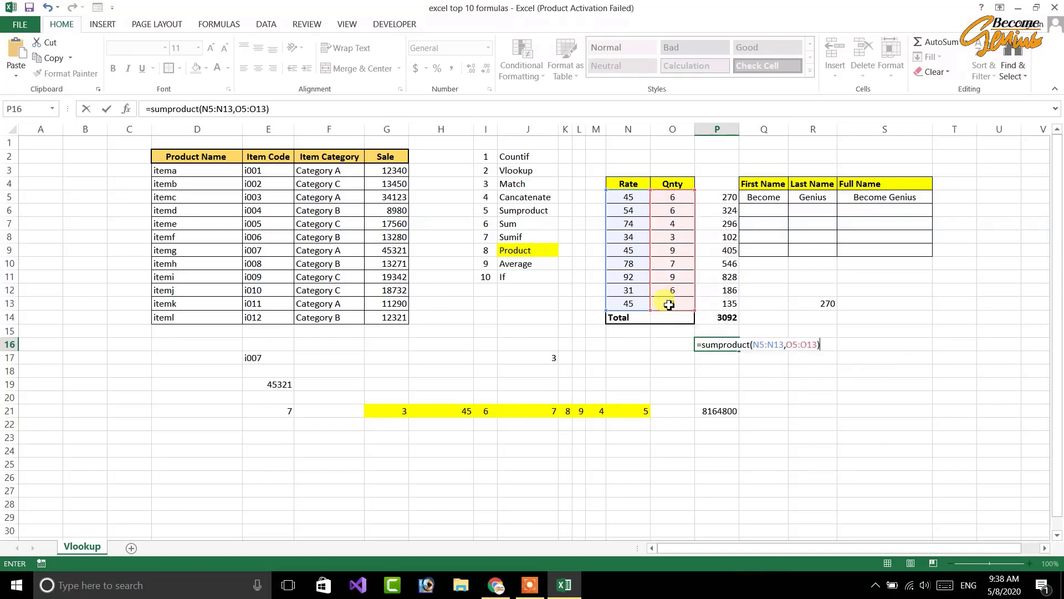
{"action": "key", "text": "Return"}
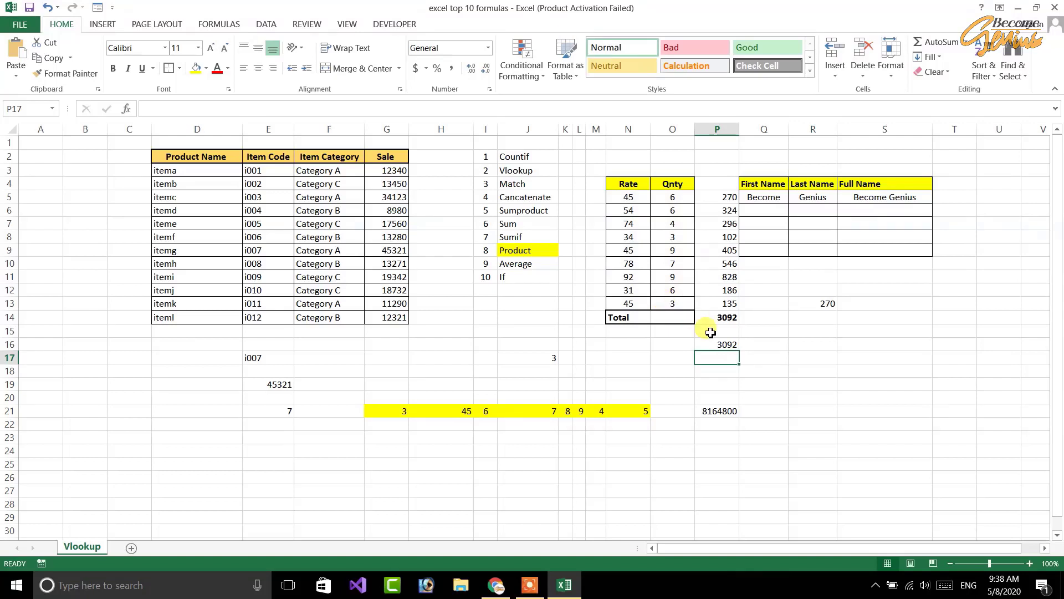
{"action": "left_click_drag", "start_coordinate": [627, 202], "coordinate": [683, 223]}
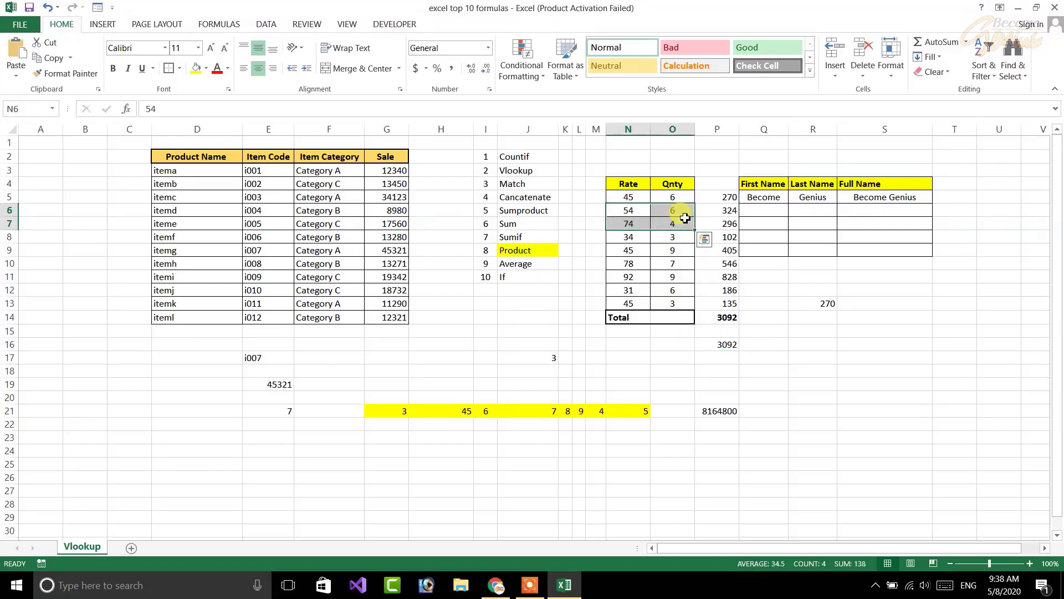
{"action": "left_click", "coordinate": [724, 317]}
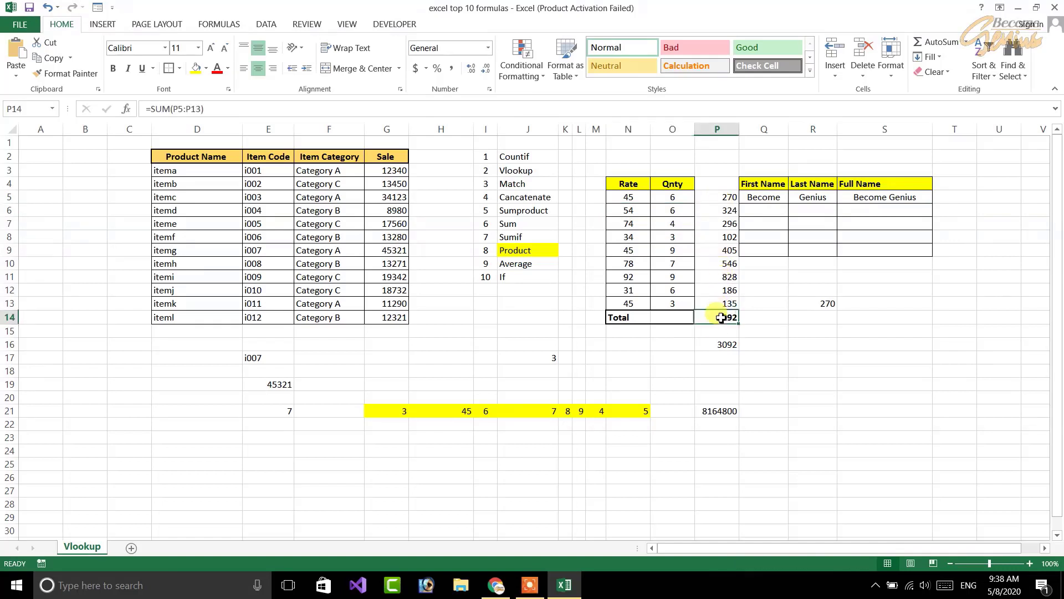
{"action": "left_click", "coordinate": [730, 344]}
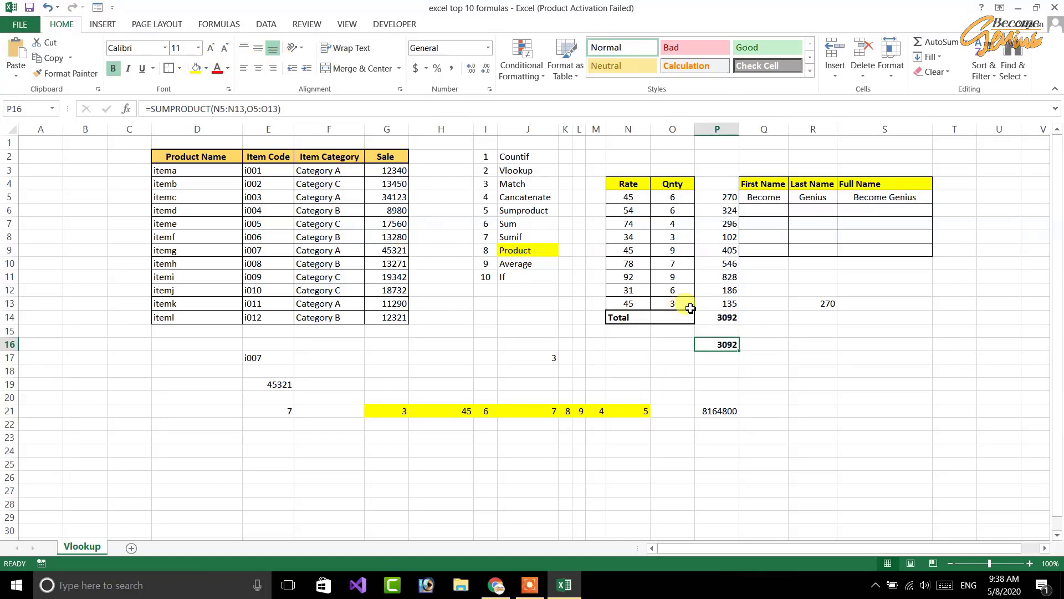
{"action": "left_click", "coordinate": [709, 289]}
Add up the row products and the totals below them in cell P18 with =SUM(P5:P16)
{"action": "left_click", "coordinate": [519, 236]}
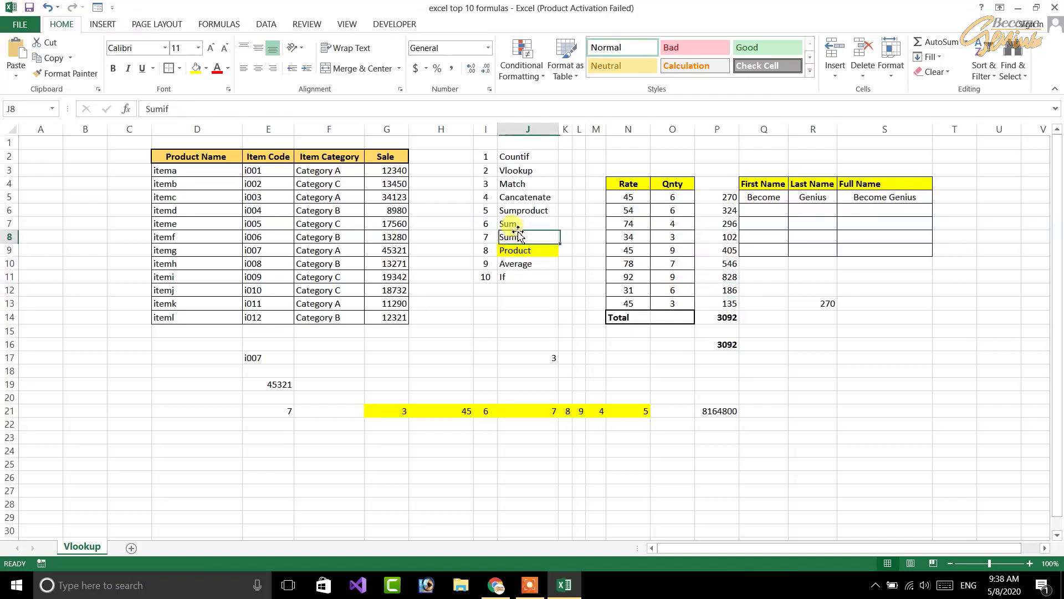
{"action": "left_click", "coordinate": [723, 369]}
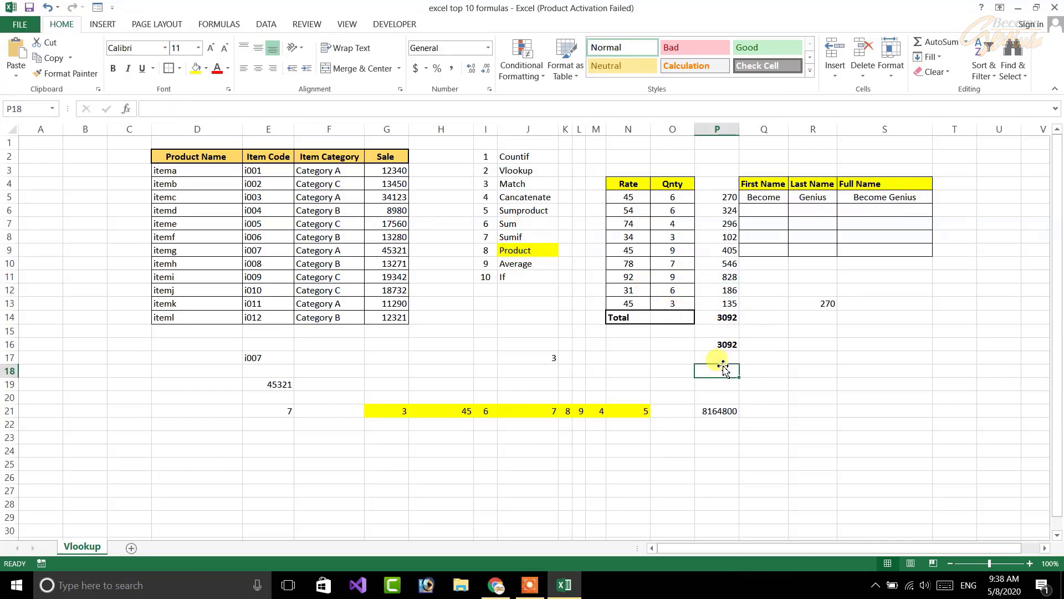
{"action": "type", "text": "=sum"}
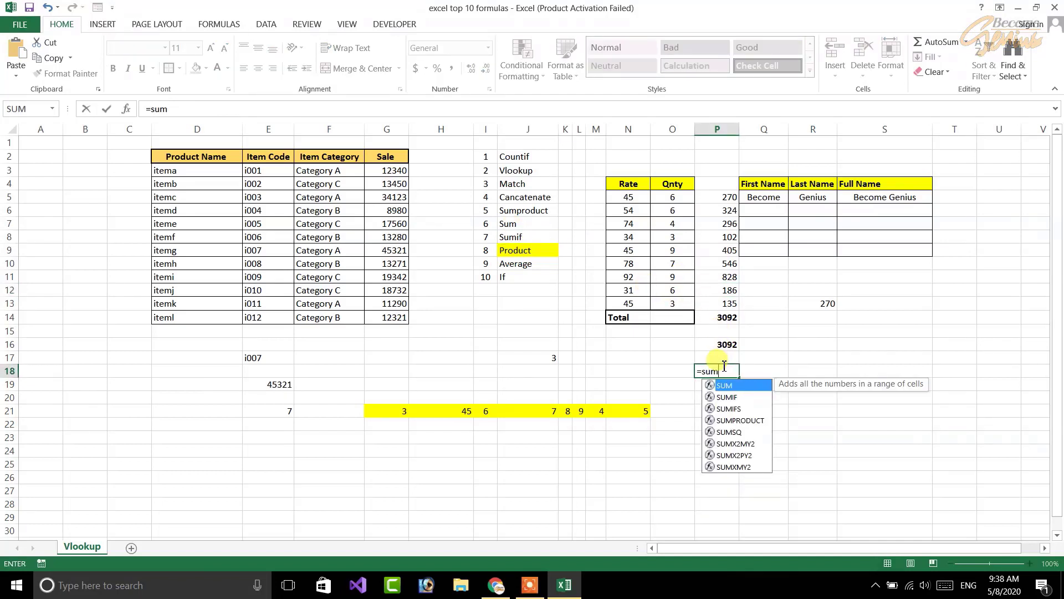
{"action": "type", "text": "("}
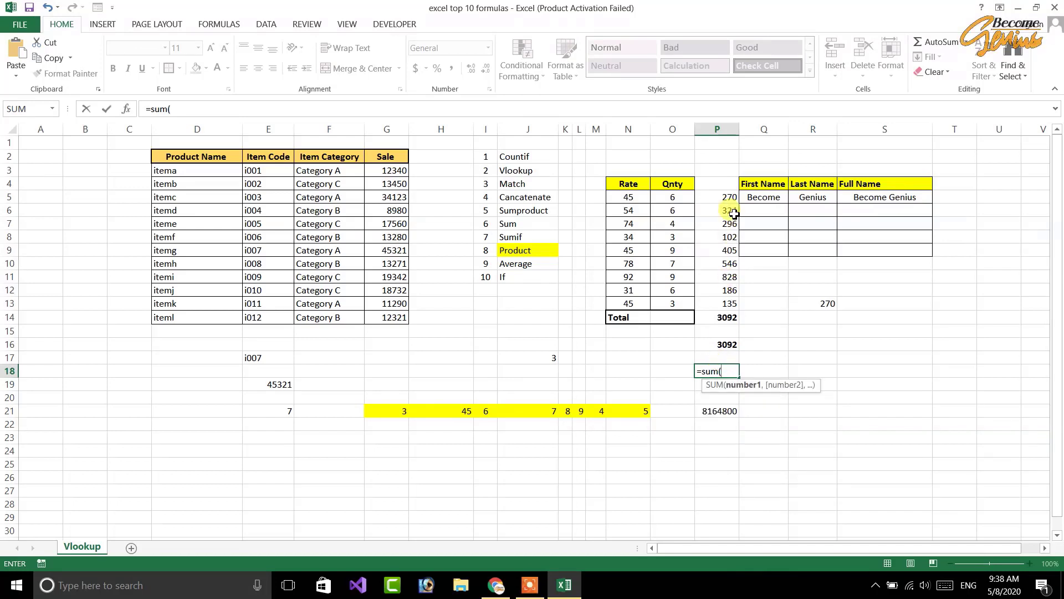
{"action": "left_click_drag", "start_coordinate": [730, 198], "coordinate": [728, 344]}
{"action": "type", "text": ")"}
{"action": "key", "text": "Return"}
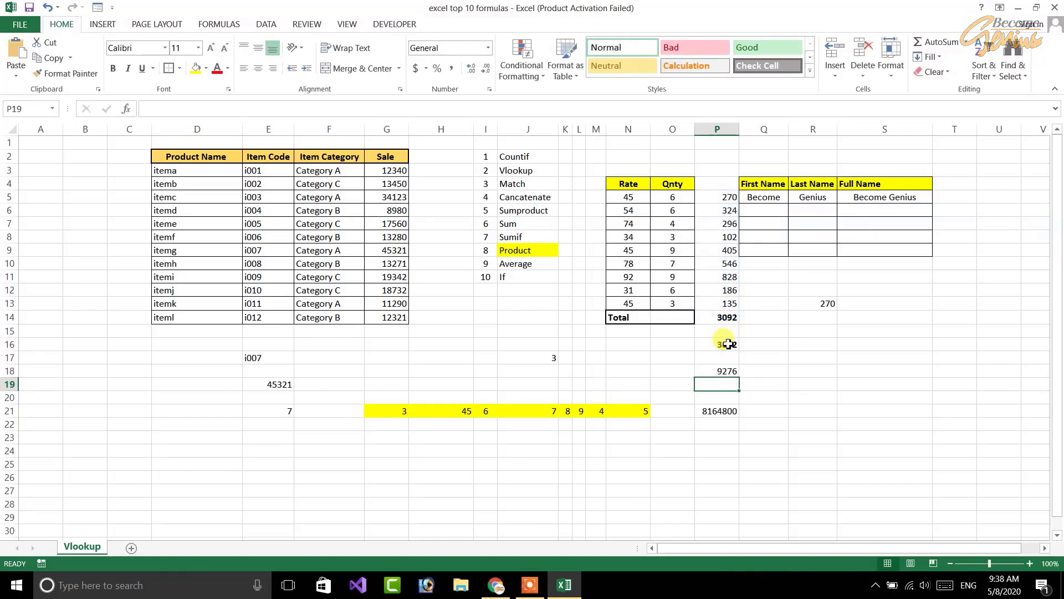
Add the SUMPRODUCT result and the SUM result in cell R16 with =P16+P18
{"action": "left_click", "coordinate": [823, 344]}
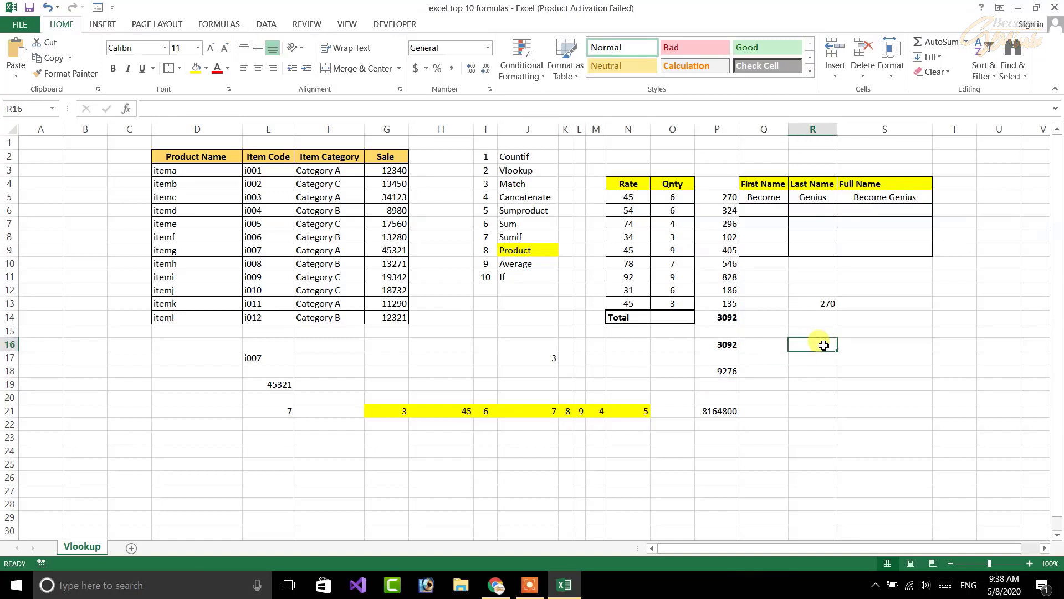
{"action": "type", "text": "=s"}
{"action": "key", "text": "BackSpace"}
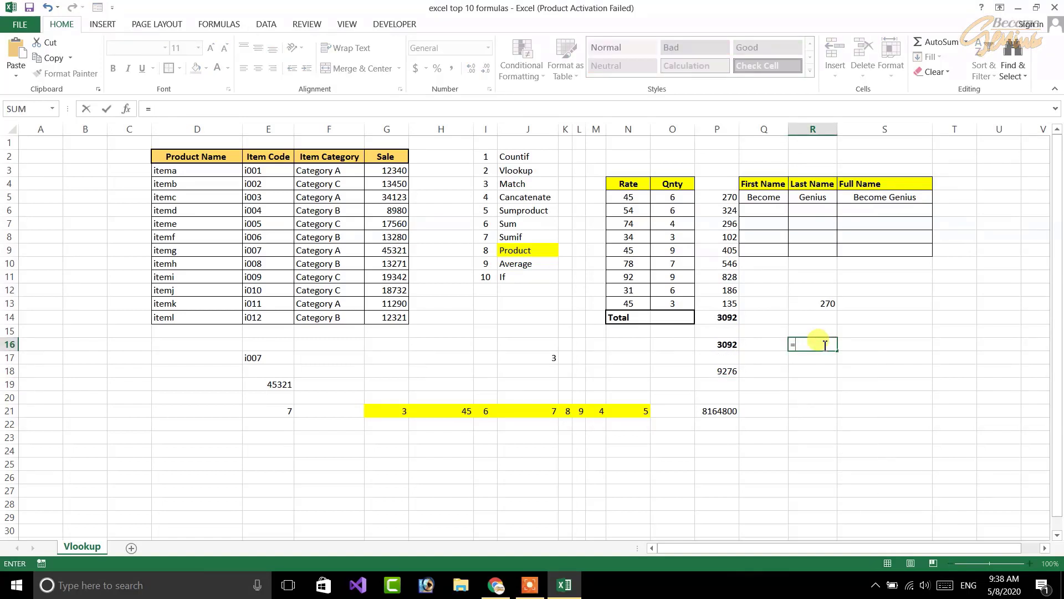
{"action": "left_click", "coordinate": [725, 347]}
{"action": "type", "text": "+"}
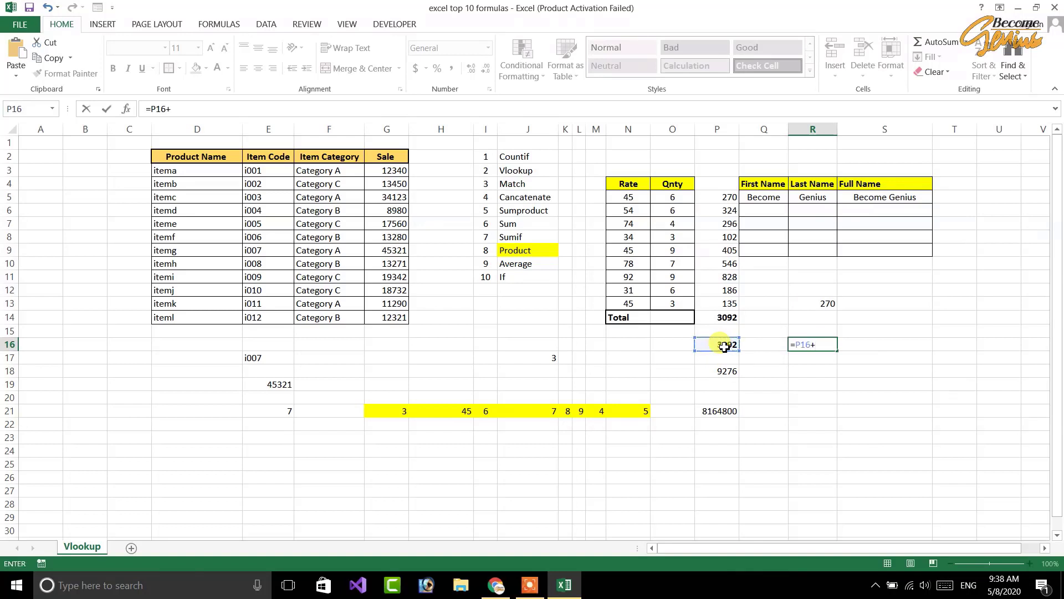
{"action": "left_click", "coordinate": [724, 371]}
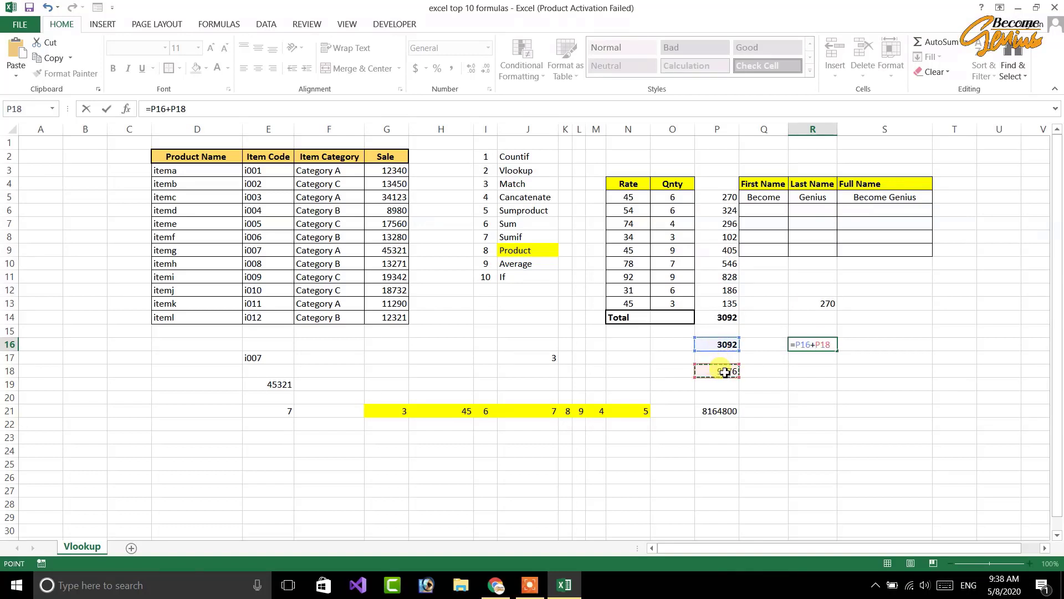
{"action": "key", "text": "Return"}
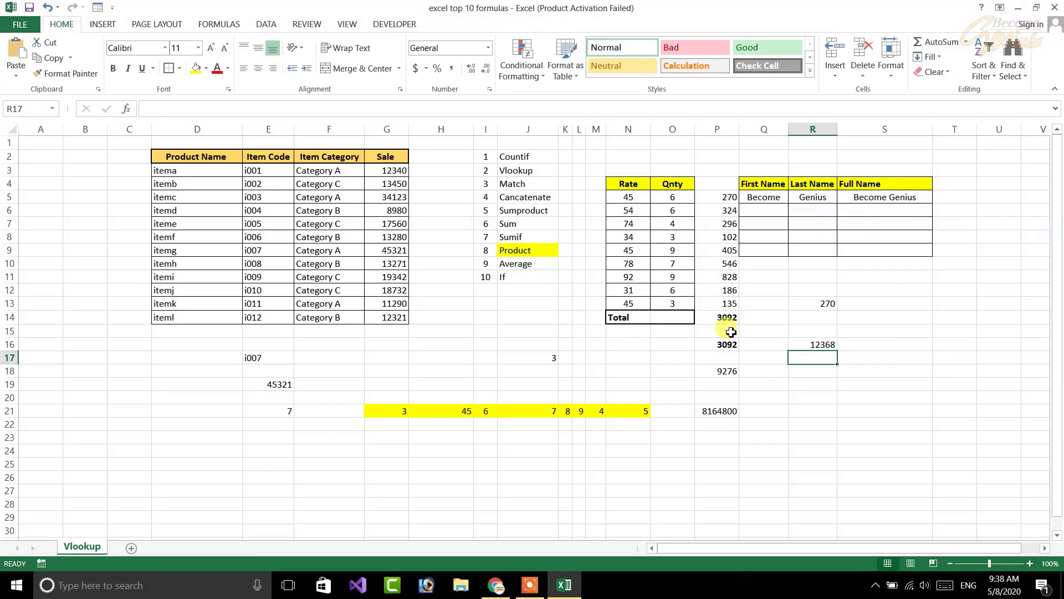
Clear cells P15:P19 and replace the total in P14 with an AutoSum of the row products, =SUM(P5:P13)
{"action": "left_click_drag", "start_coordinate": [720, 331], "coordinate": [719, 387]}
{"action": "key", "text": "Delete"}
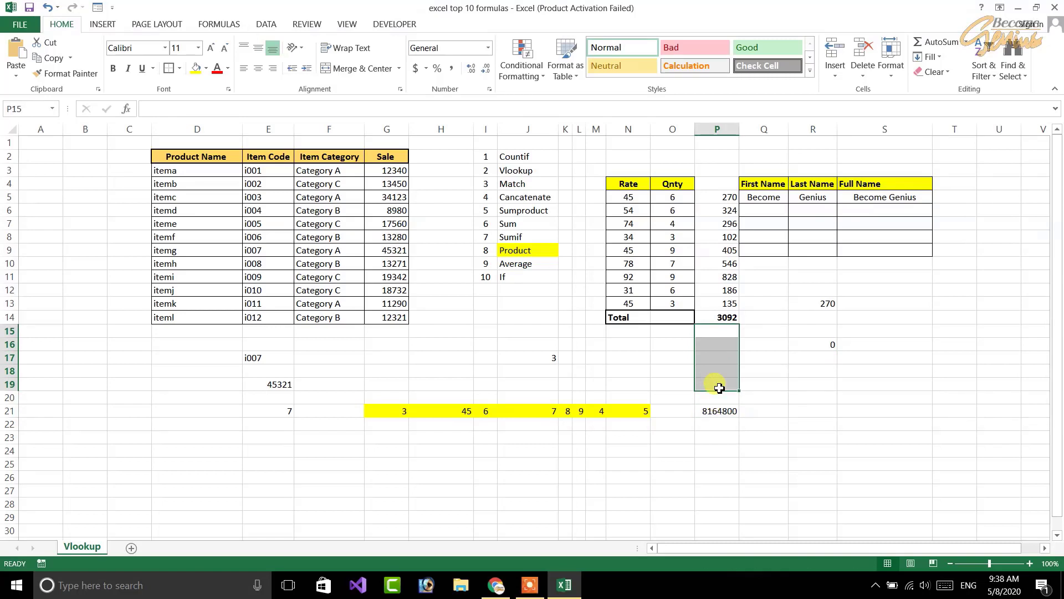
{"action": "left_click", "coordinate": [723, 316]}
{"action": "key", "text": "Delete"}
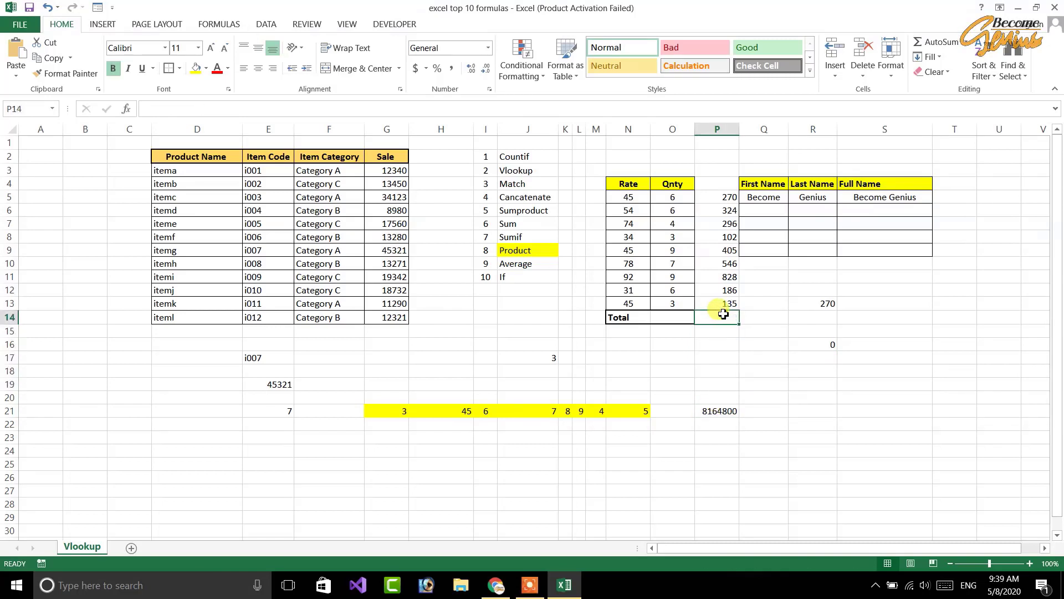
{"action": "key", "text": "alt+equal"}
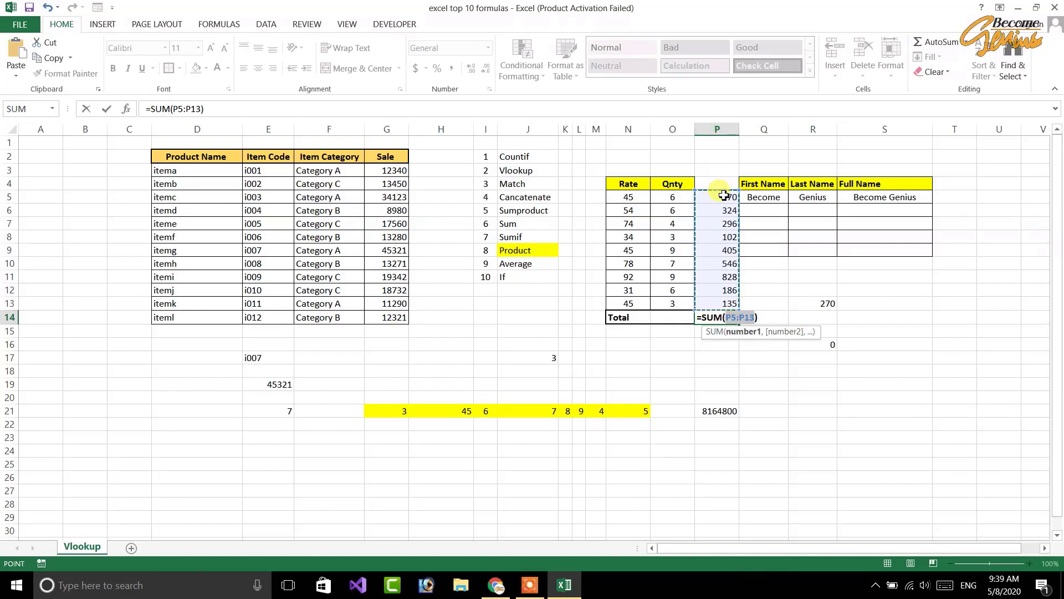
{"action": "key", "text": "Return"}
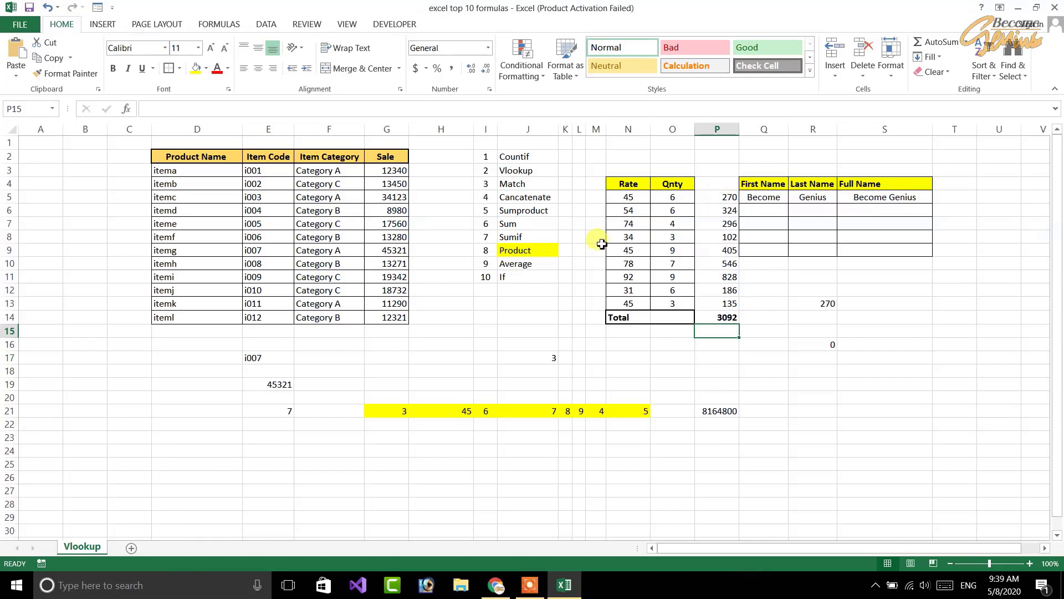
Sum only the rates equal to 45 in cell P17 with =SUMIF(N5:N13,45)
{"action": "left_click", "coordinate": [509, 236]}
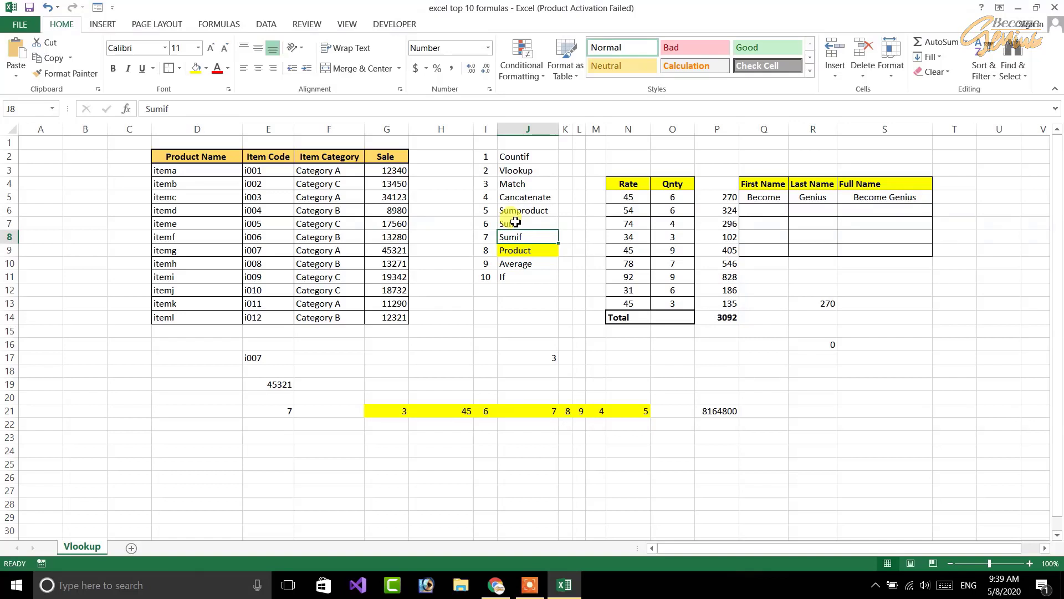
{"action": "left_click", "coordinate": [648, 357]}
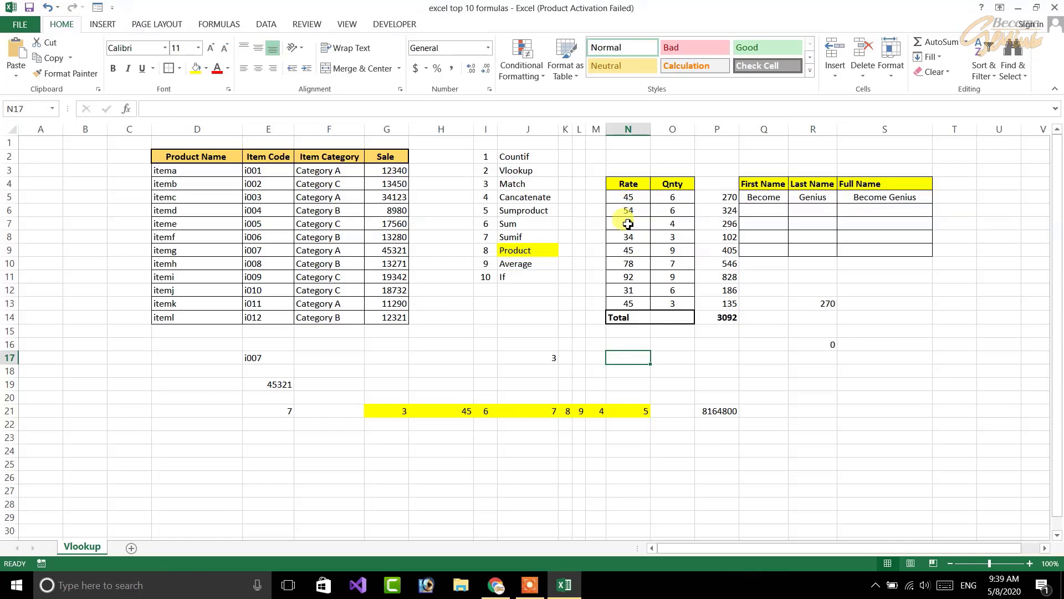
{"action": "left_click", "coordinate": [726, 357]}
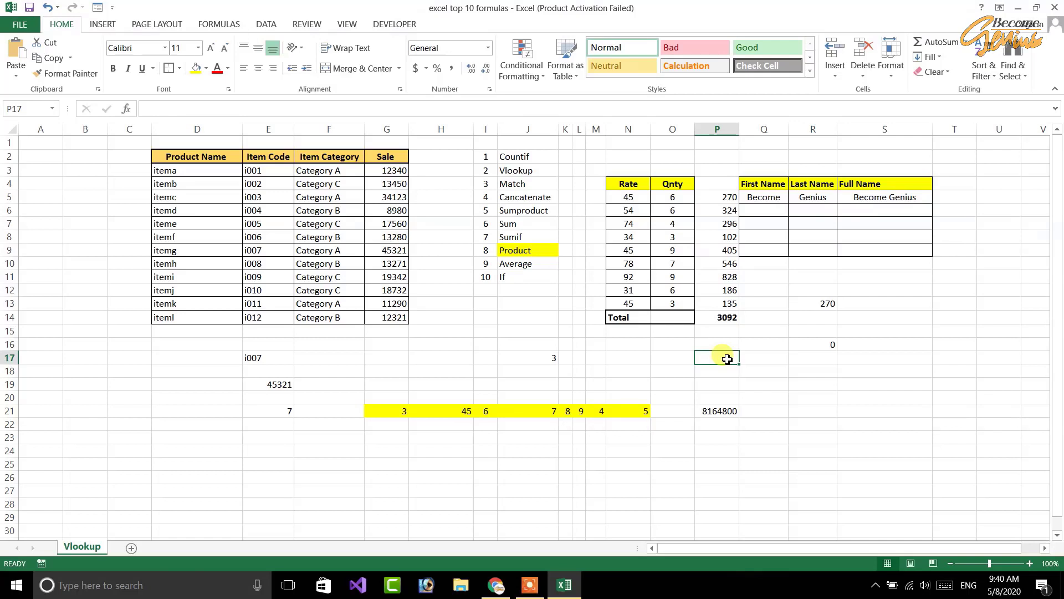
{"action": "type", "text": "="}
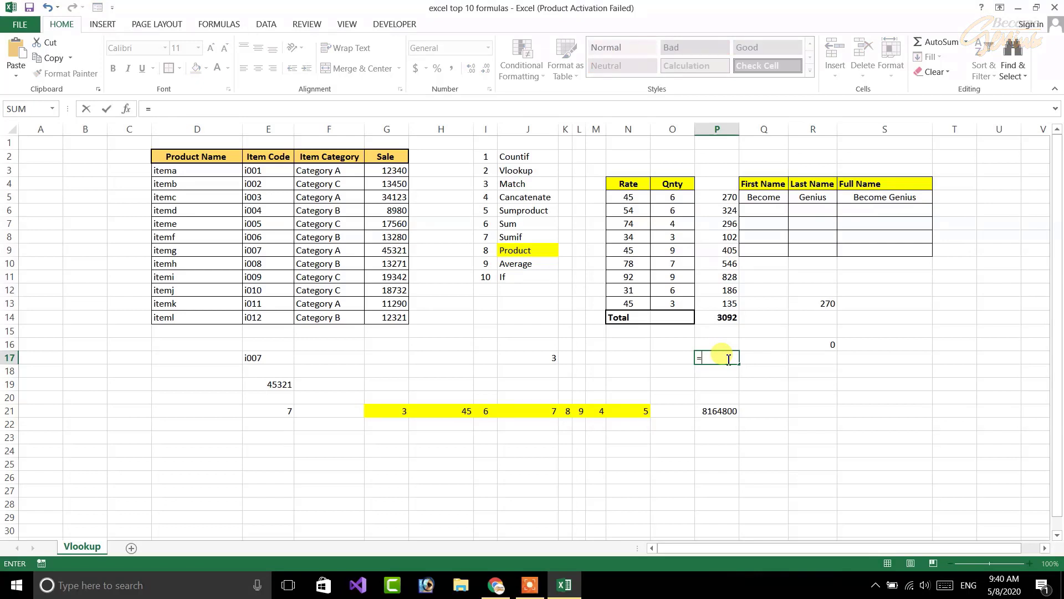
{"action": "key", "text": "alt"}
{"action": "type", "text": "sumif("}
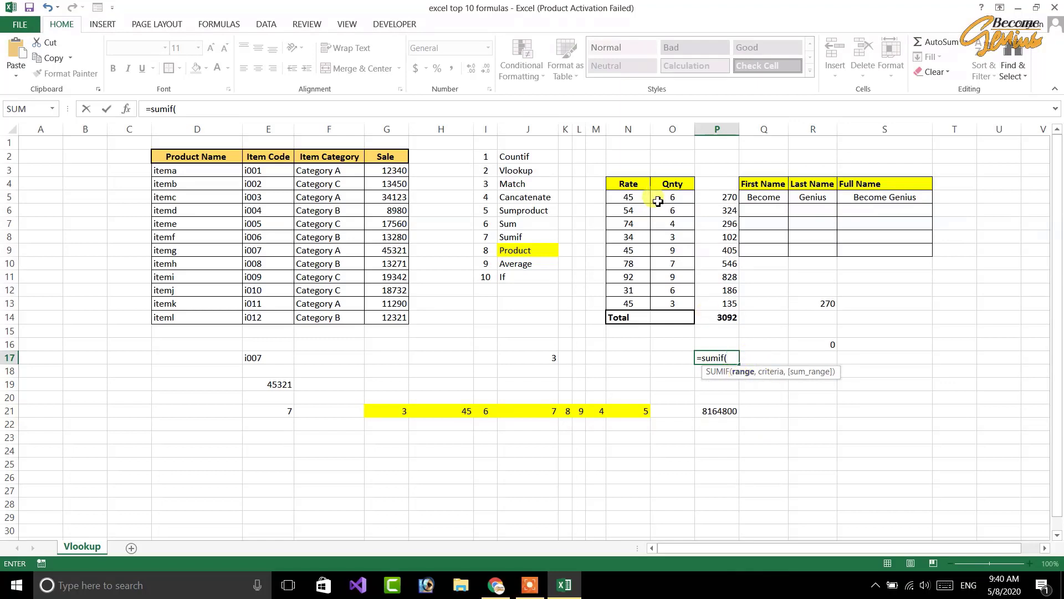
{"action": "left_click_drag", "start_coordinate": [630, 198], "coordinate": [631, 303]}
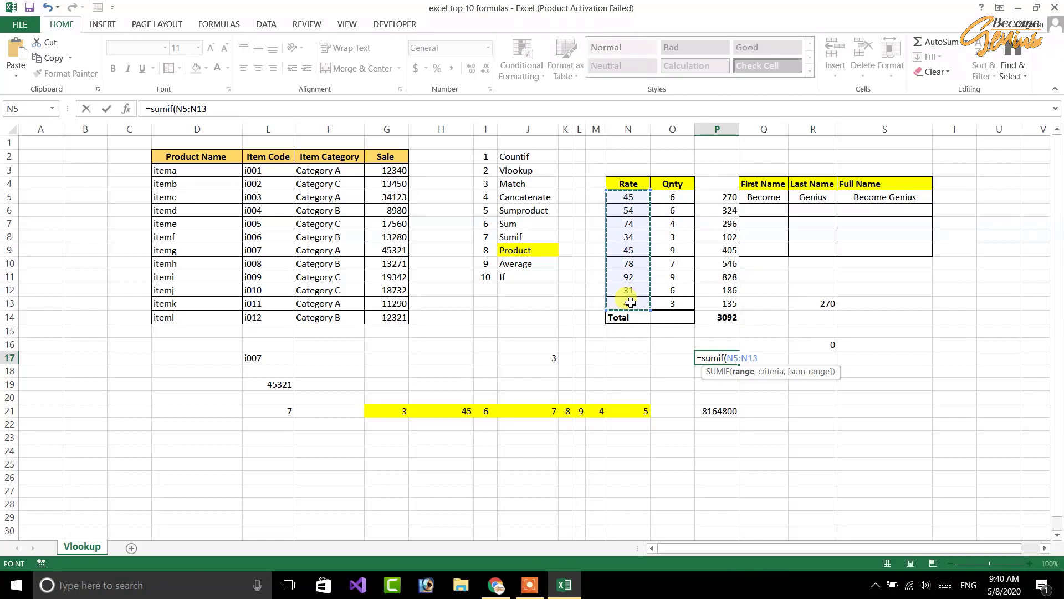
{"action": "type", "text": ","}
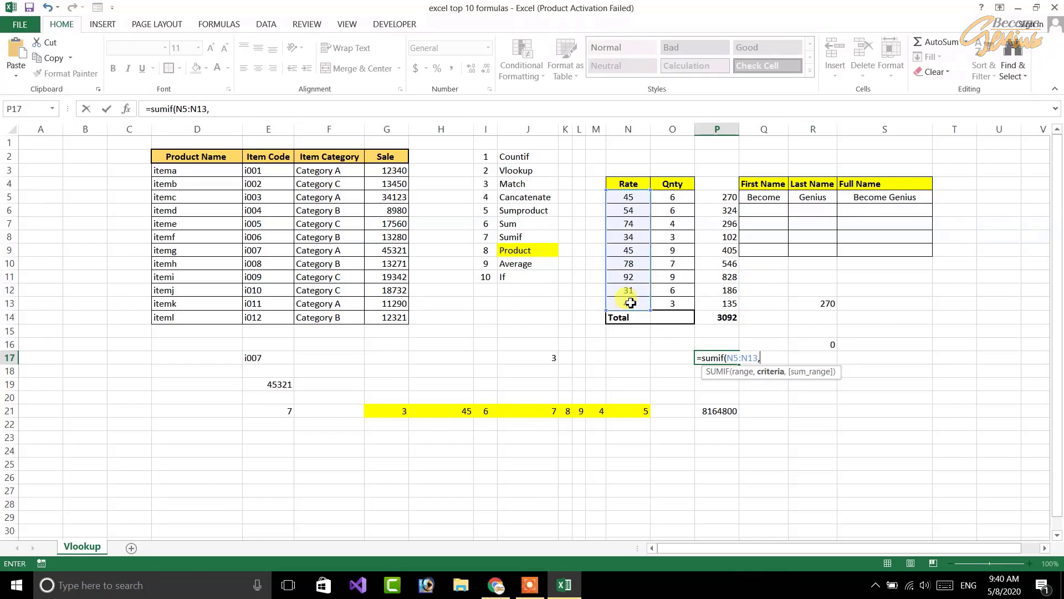
{"action": "type", "text": "45"}
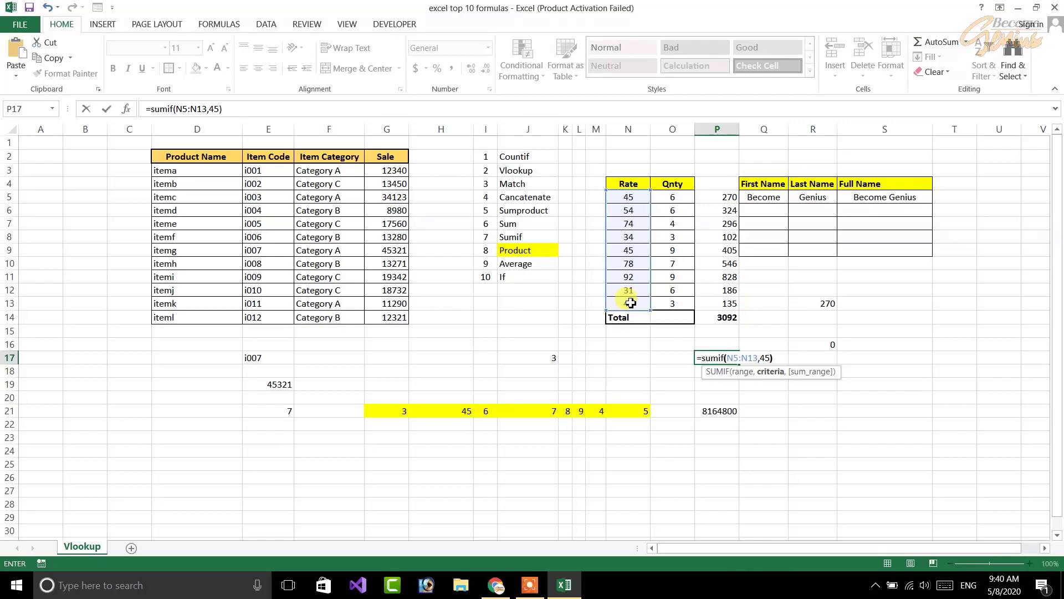
{"action": "key", "text": "Return"}
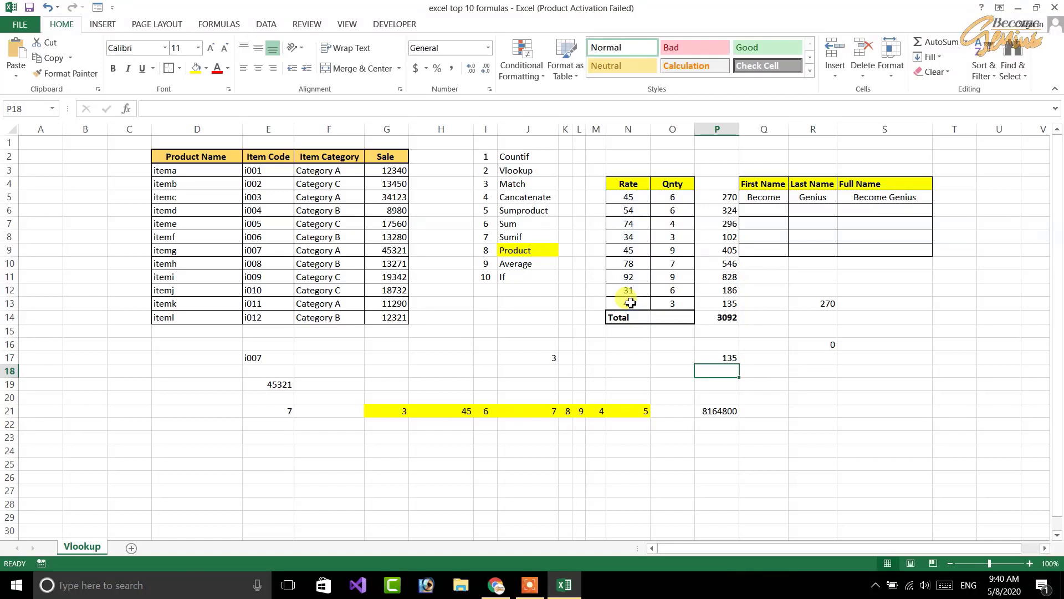
{"action": "left_click_drag", "start_coordinate": [632, 197], "coordinate": [630, 304]}
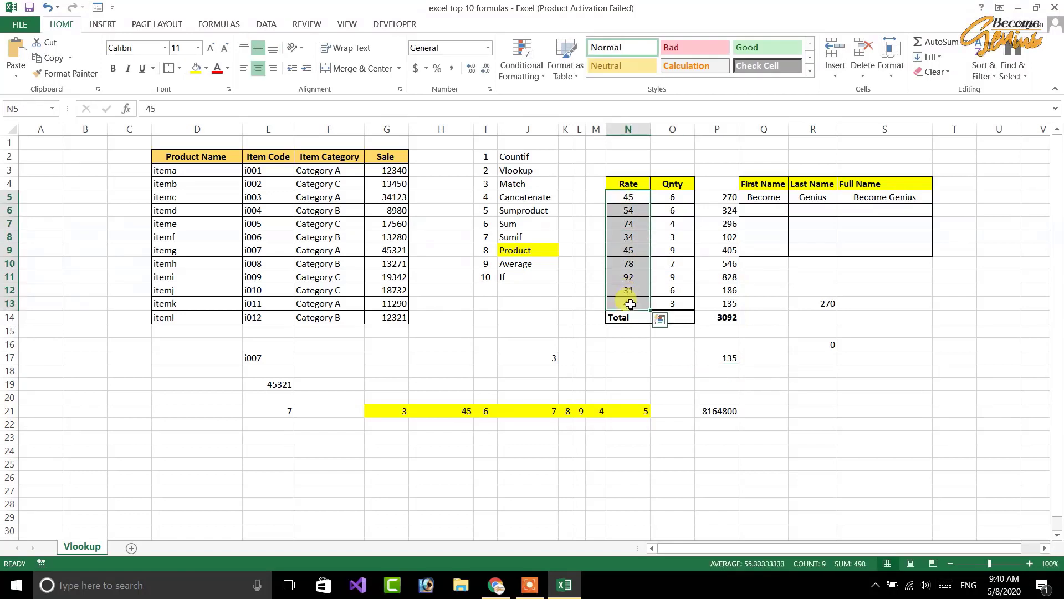
{"action": "left_click", "coordinate": [723, 359]}
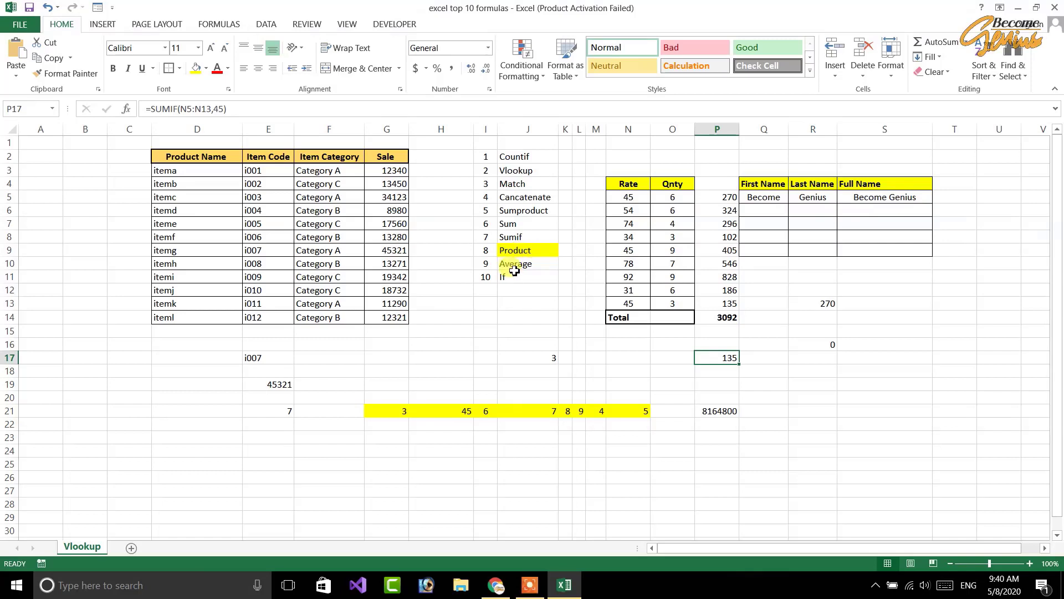
{"action": "left_click", "coordinate": [514, 265]}
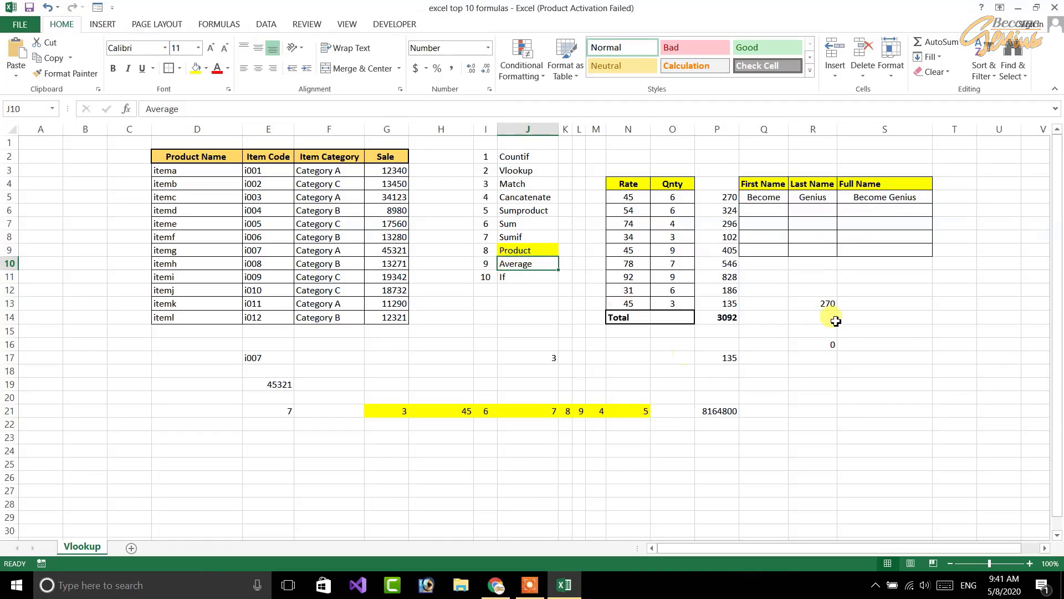
{"action": "left_click", "coordinate": [834, 320]}
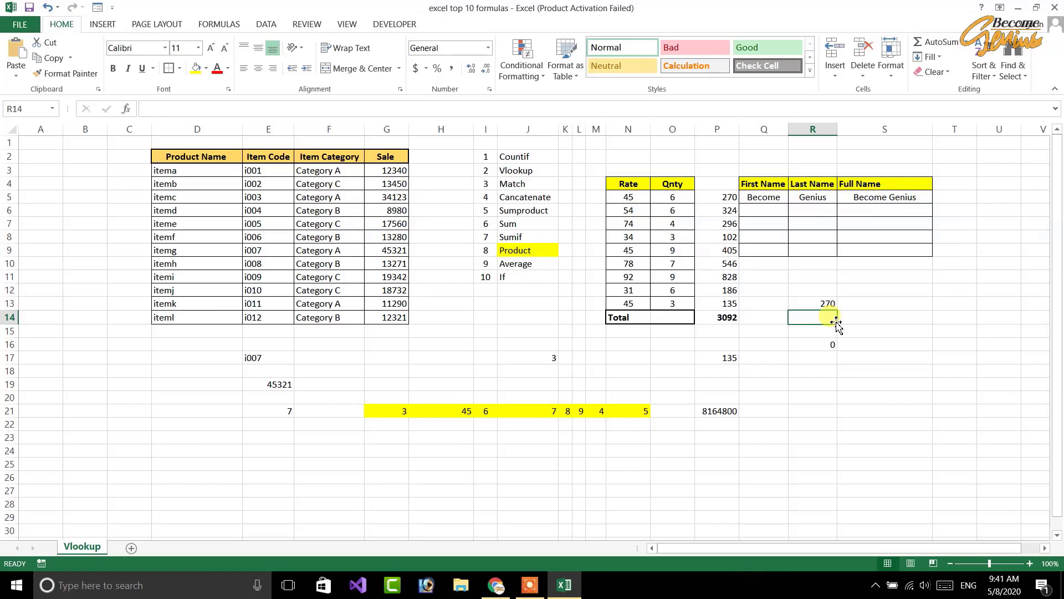
{"action": "left_click", "coordinate": [480, 449]}
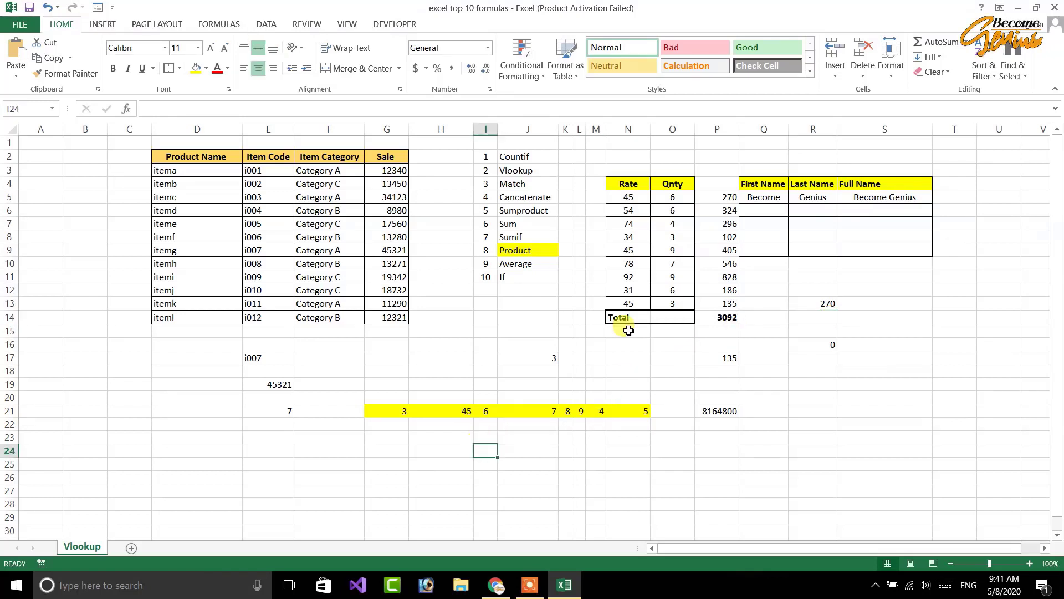
Average the values in the Rate column in cell R19 with =AVERAGE(N5:N13)
{"action": "left_click_drag", "start_coordinate": [629, 199], "coordinate": [626, 300]}
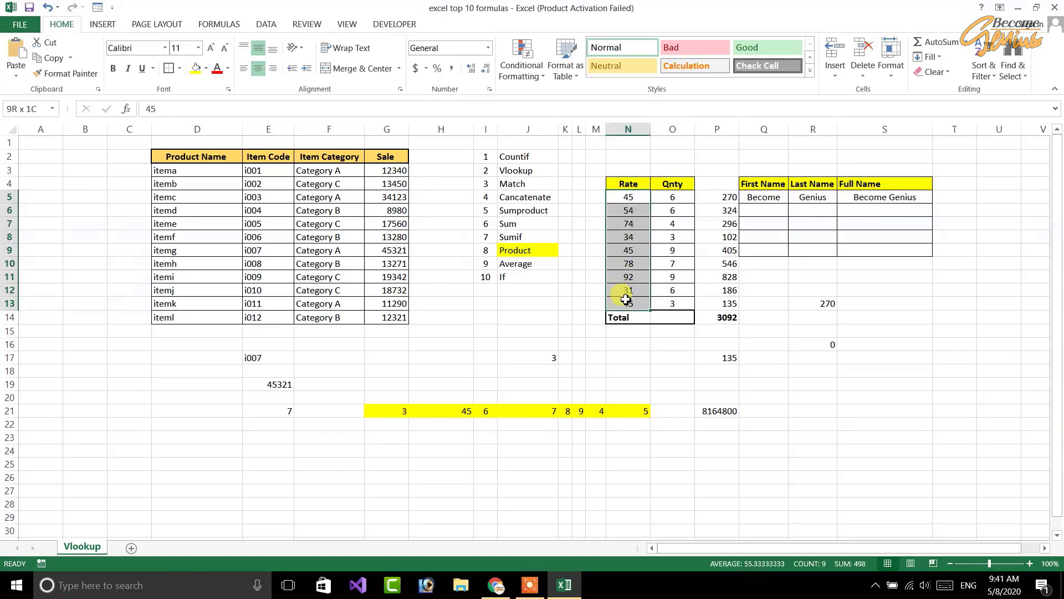
{"action": "left_click", "coordinate": [805, 385]}
{"action": "type", "text": "="}
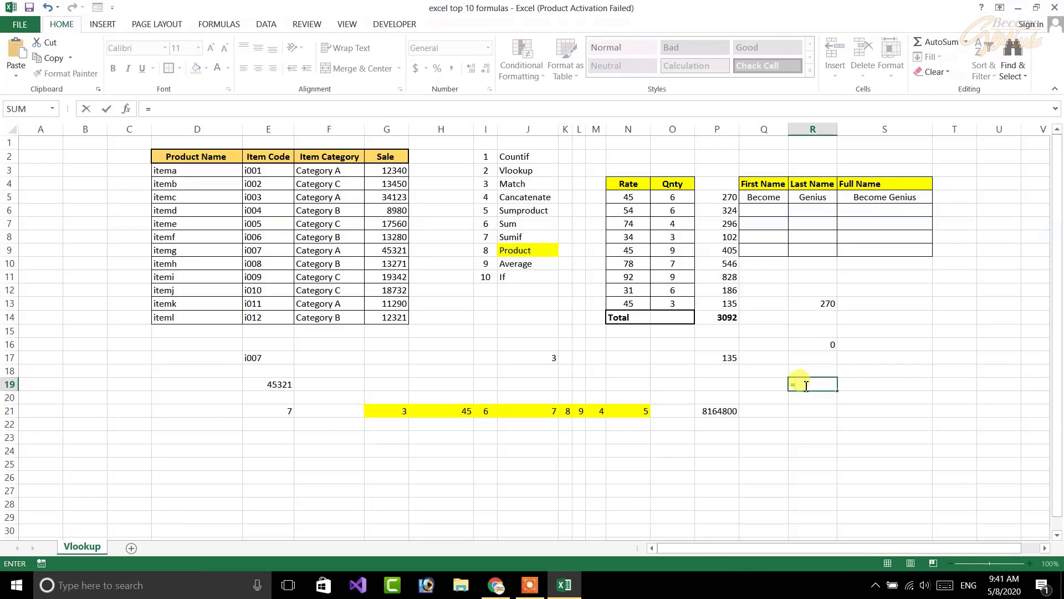
{"action": "type", "text": "averag"}
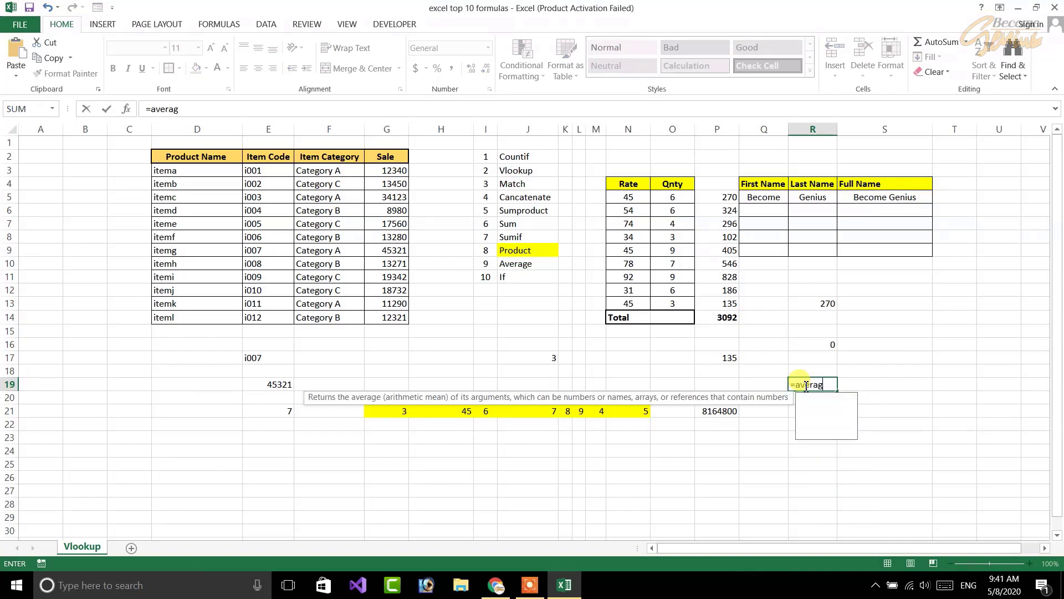
{"action": "type", "text": "e("}
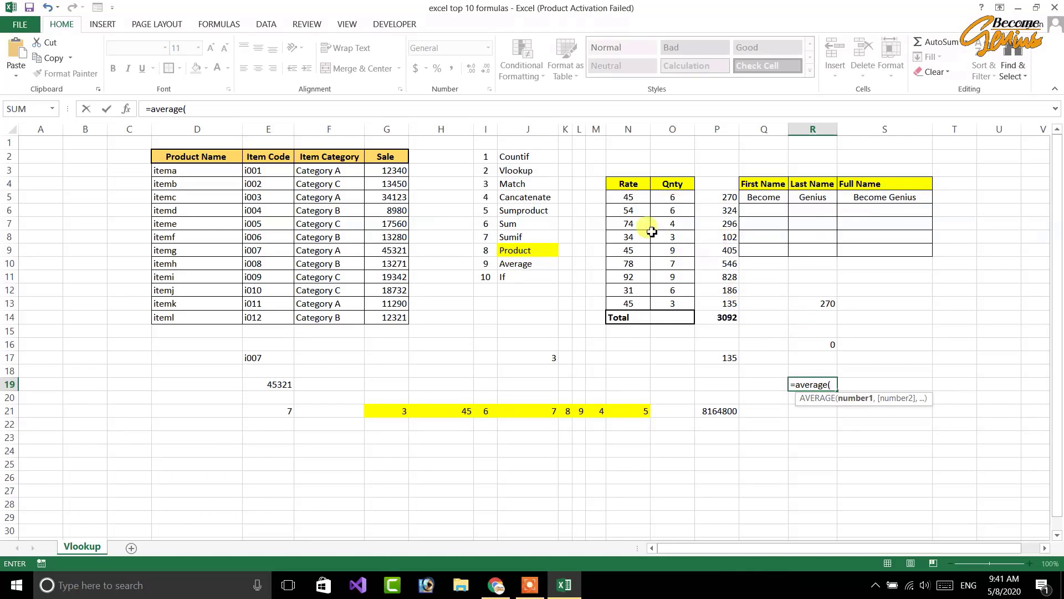
{"action": "left_click_drag", "start_coordinate": [628, 197], "coordinate": [631, 301]}
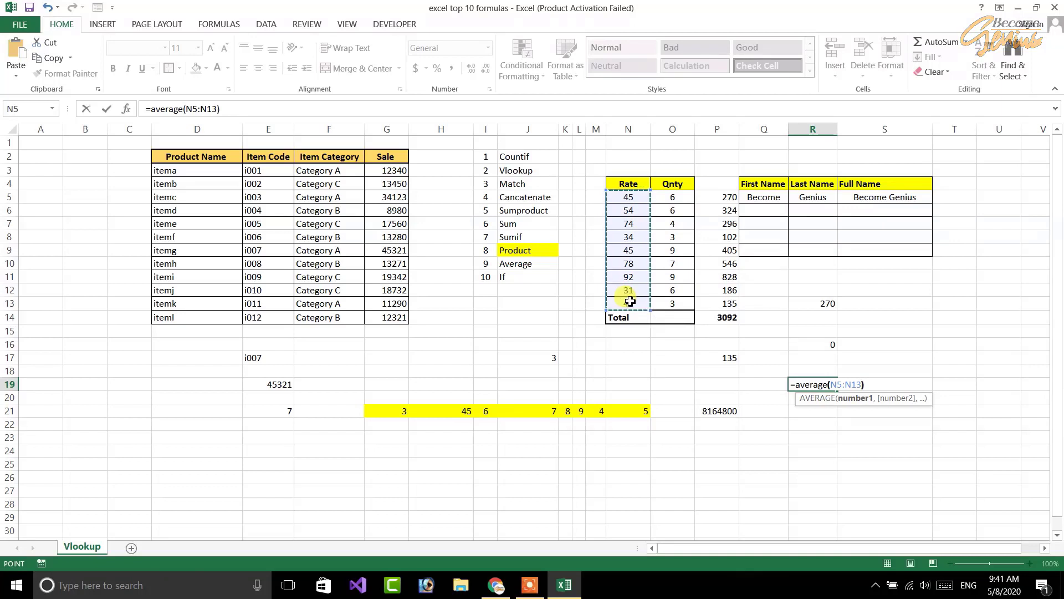
{"action": "key", "text": "Return"}
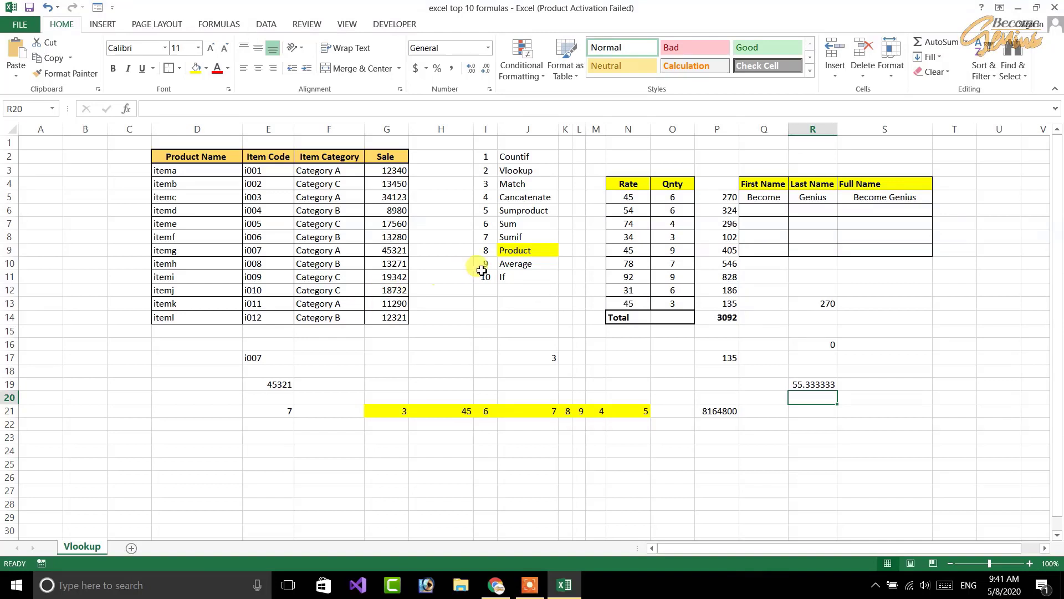
{"action": "left_click", "coordinate": [519, 281]}
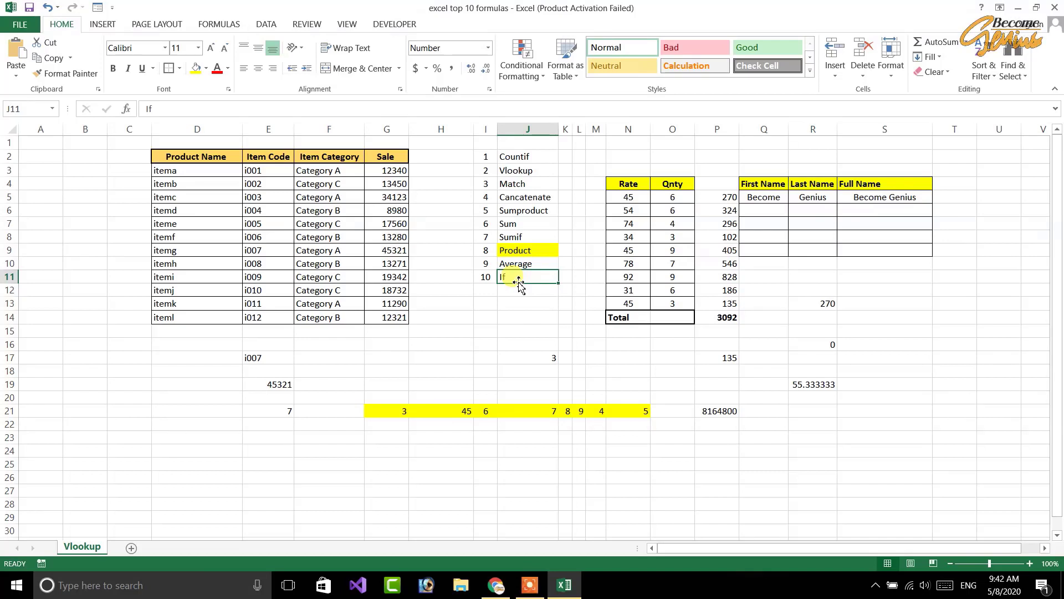
{"action": "left_click", "coordinate": [488, 461]}
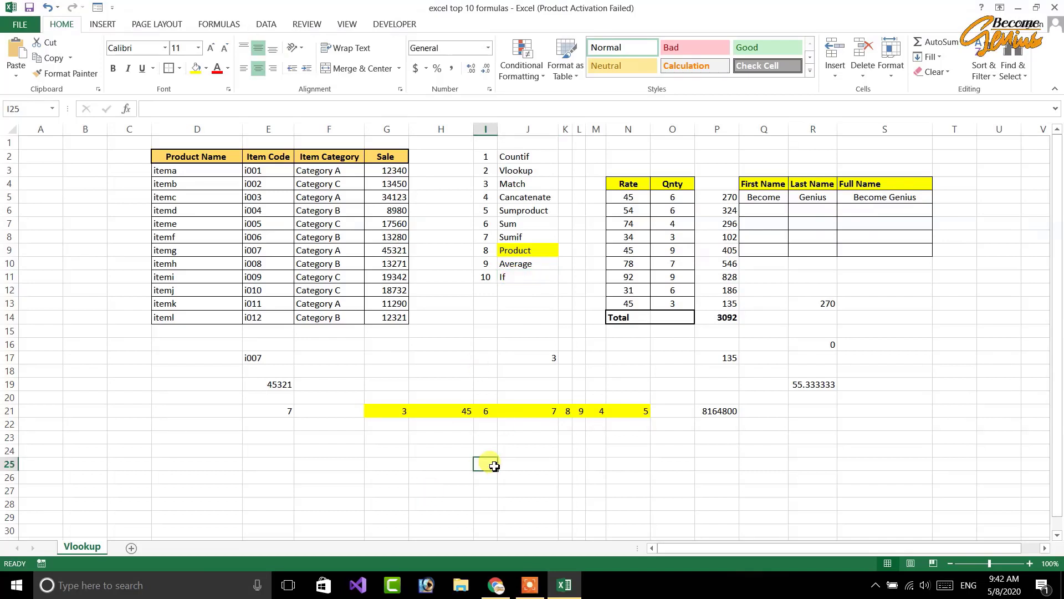
{"action": "left_click", "coordinate": [519, 448]}
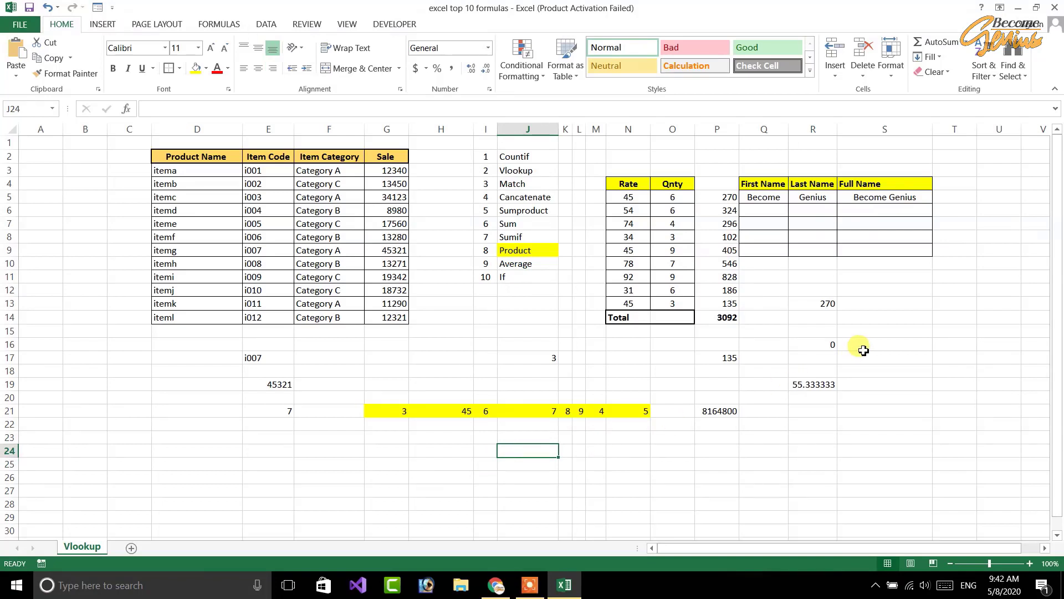
Fill cell T13 with yellow and enter 100 in it as the test value
{"action": "left_click", "coordinate": [964, 305]}
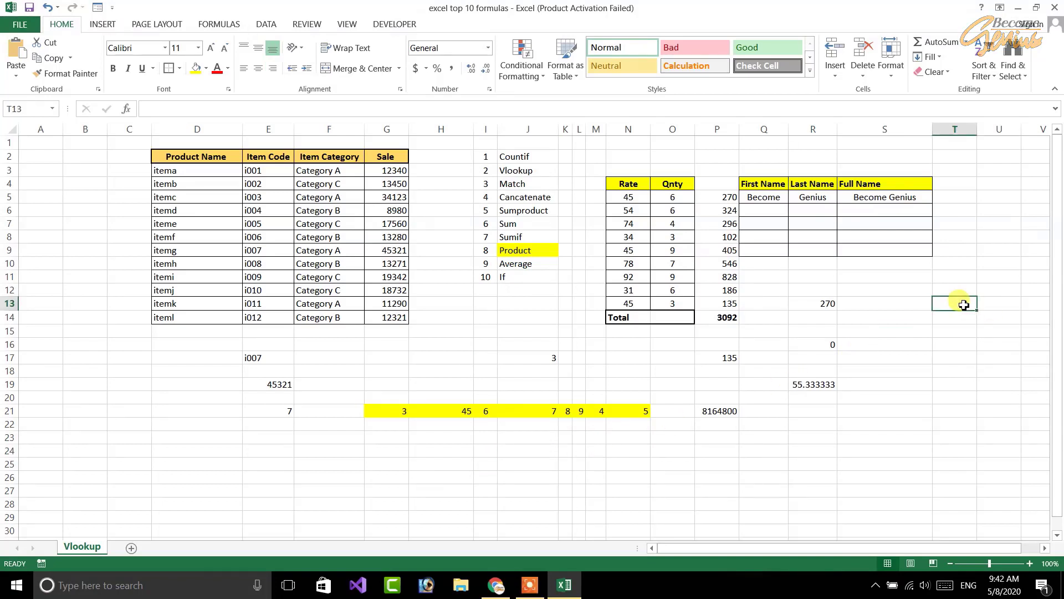
{"action": "left_click", "coordinate": [195, 70]}
{"action": "type", "text": "100"}
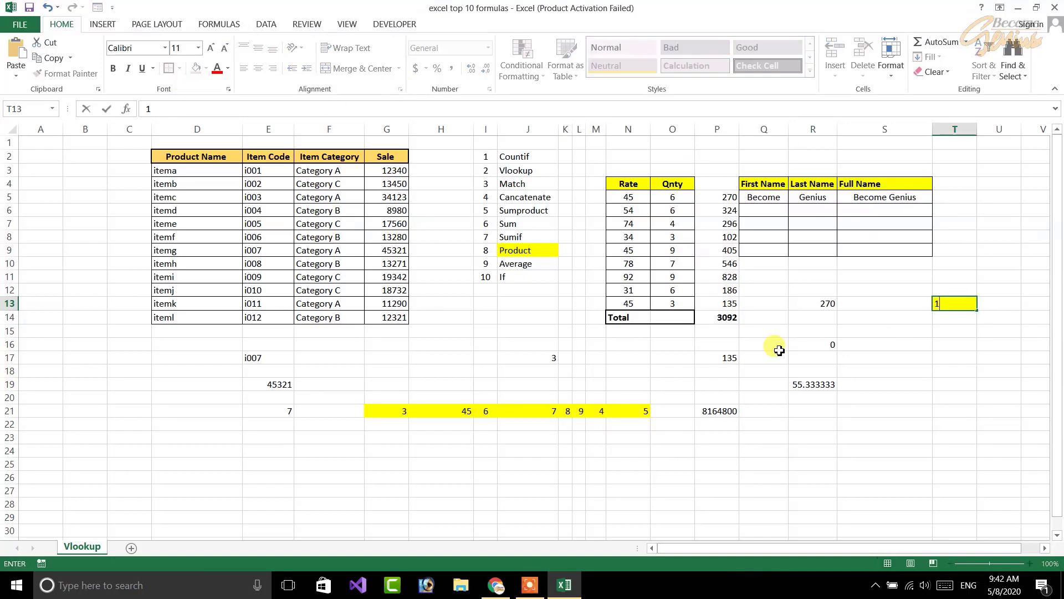
{"action": "key", "text": "Return"}
{"action": "key", "text": "Return"}
{"action": "key", "text": "Return"}
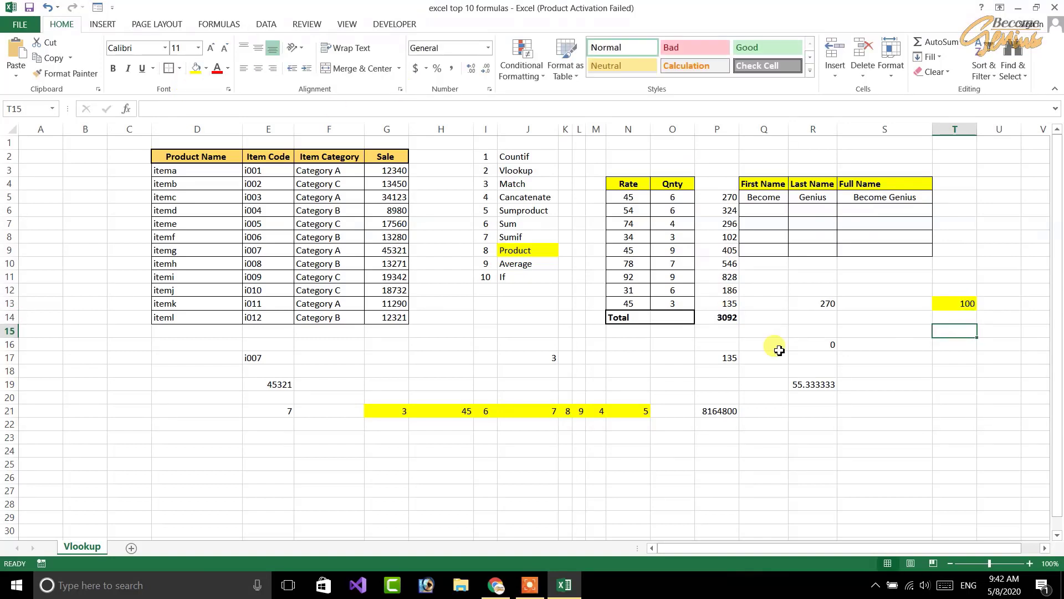
Check in cell T17 whether the yellow test value is below 100 with =IF(T13<100,"no","yes")
{"action": "left_click", "coordinate": [962, 301]}
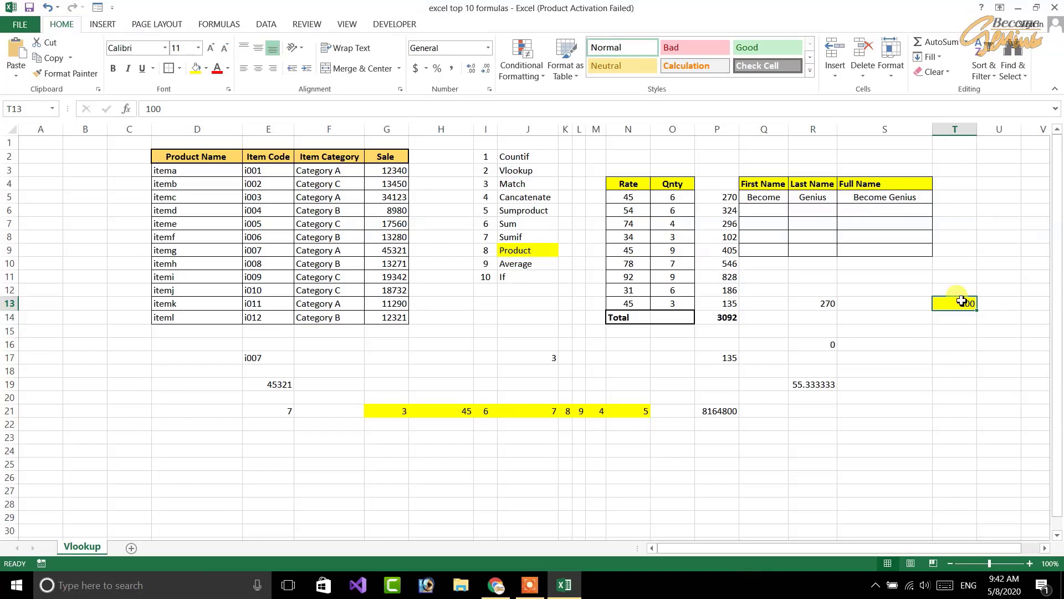
{"action": "left_click", "coordinate": [953, 357]}
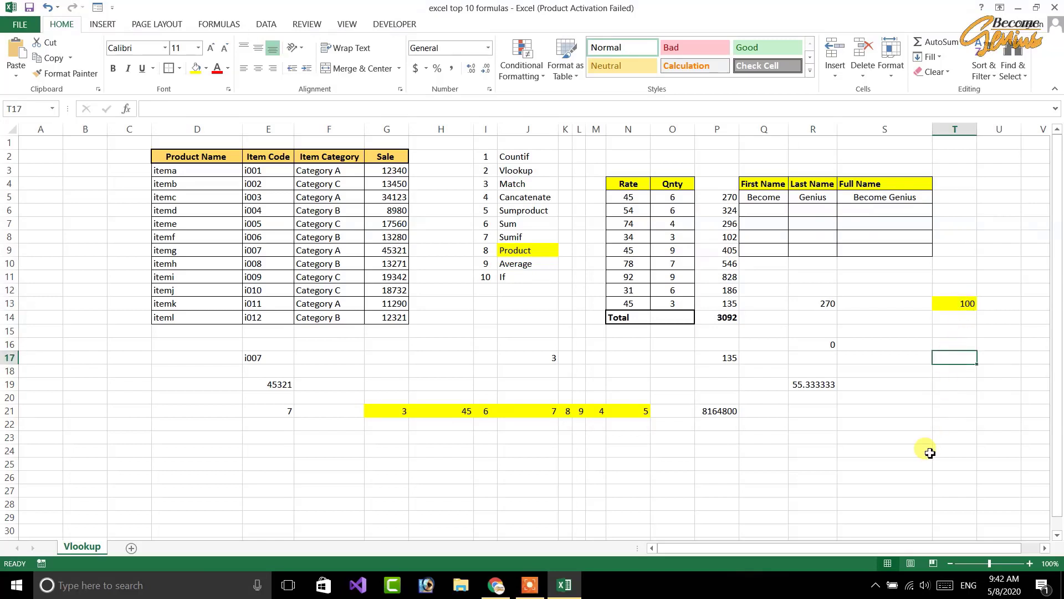
{"action": "type", "text": "=if"}
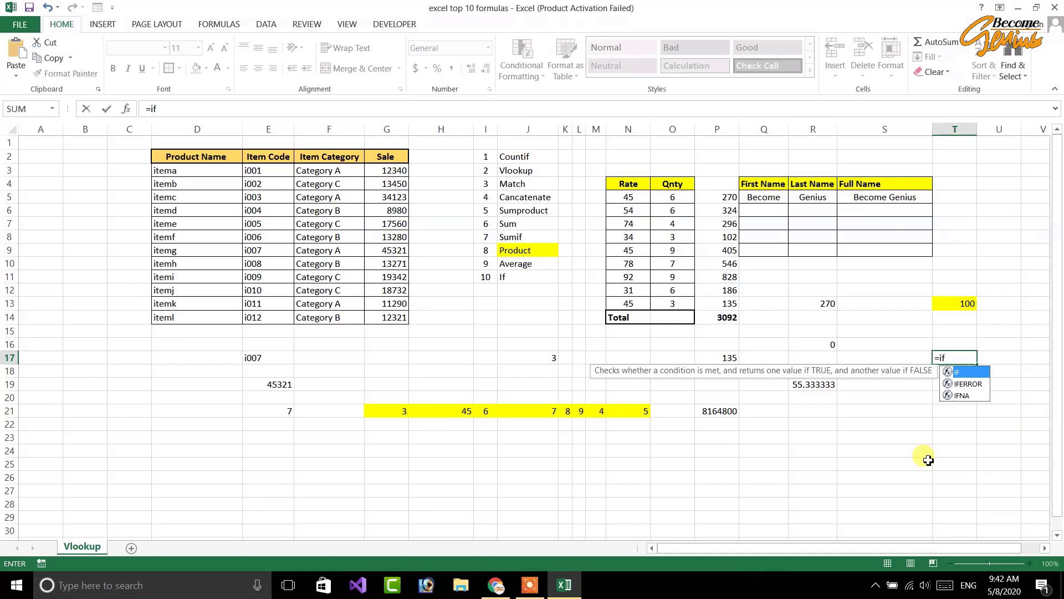
{"action": "type", "text": "("}
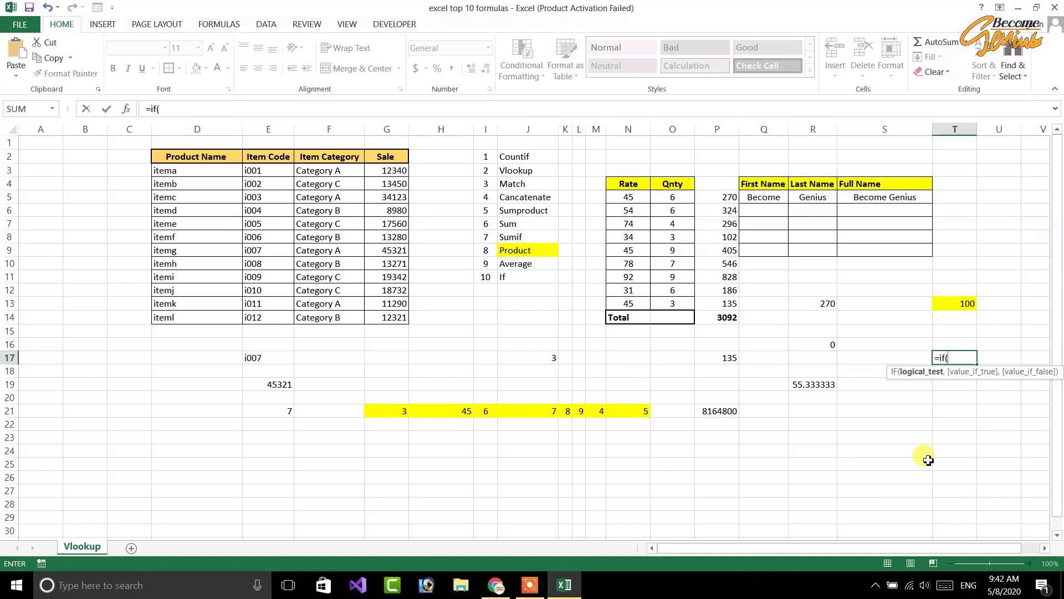
{"action": "left_click", "coordinate": [957, 305]}
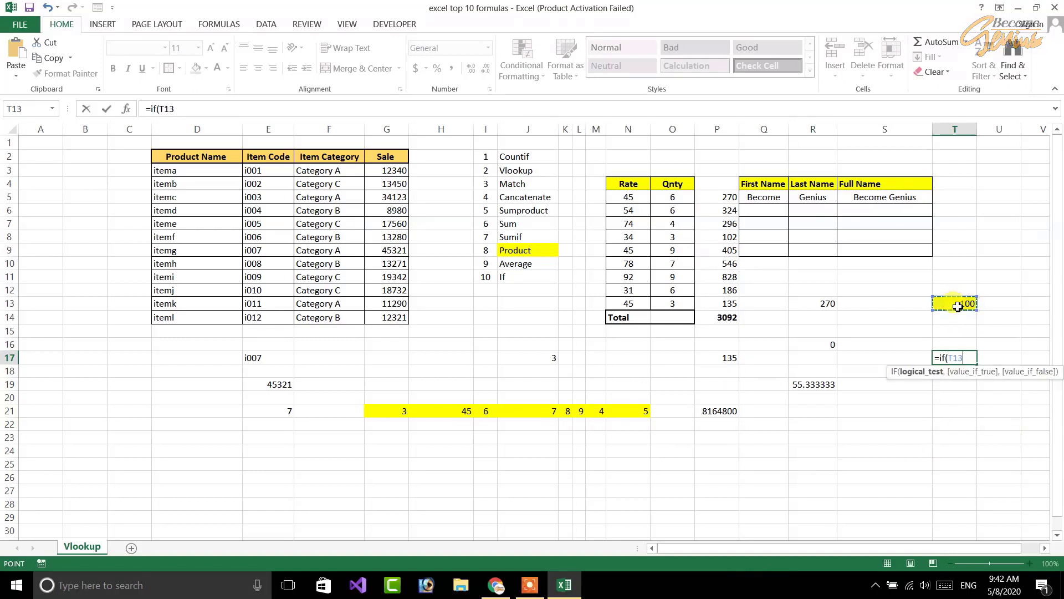
{"action": "type", "text": "<"}
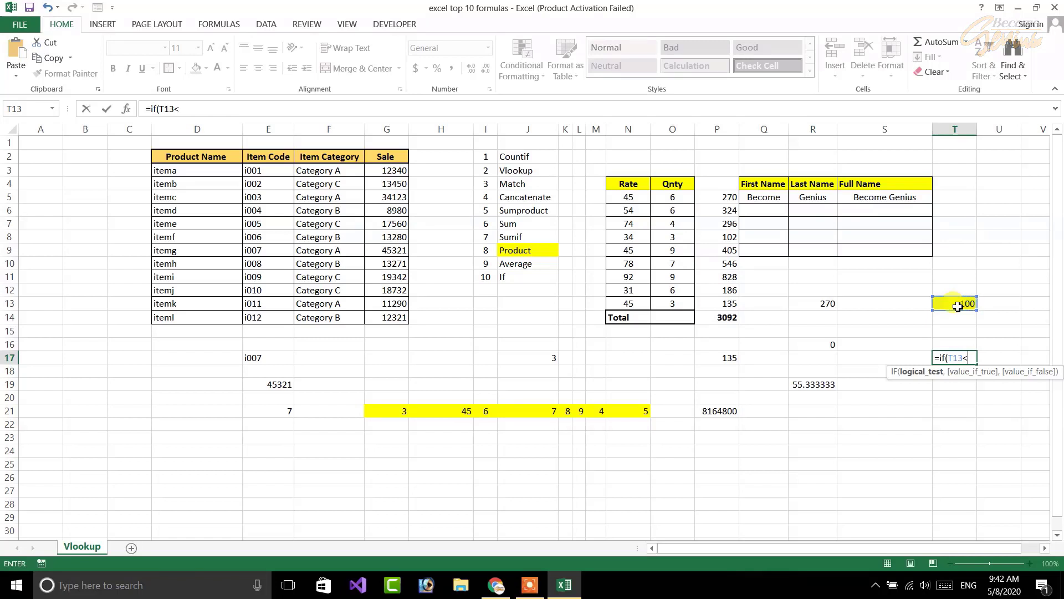
{"action": "type", "text": "100"}
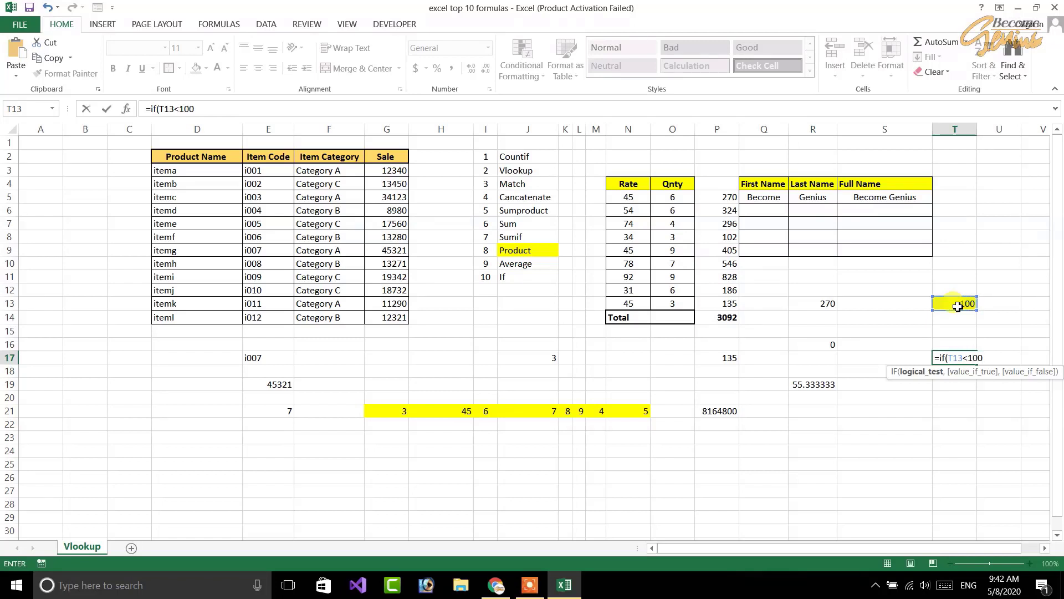
{"action": "type", "text": ",\""}
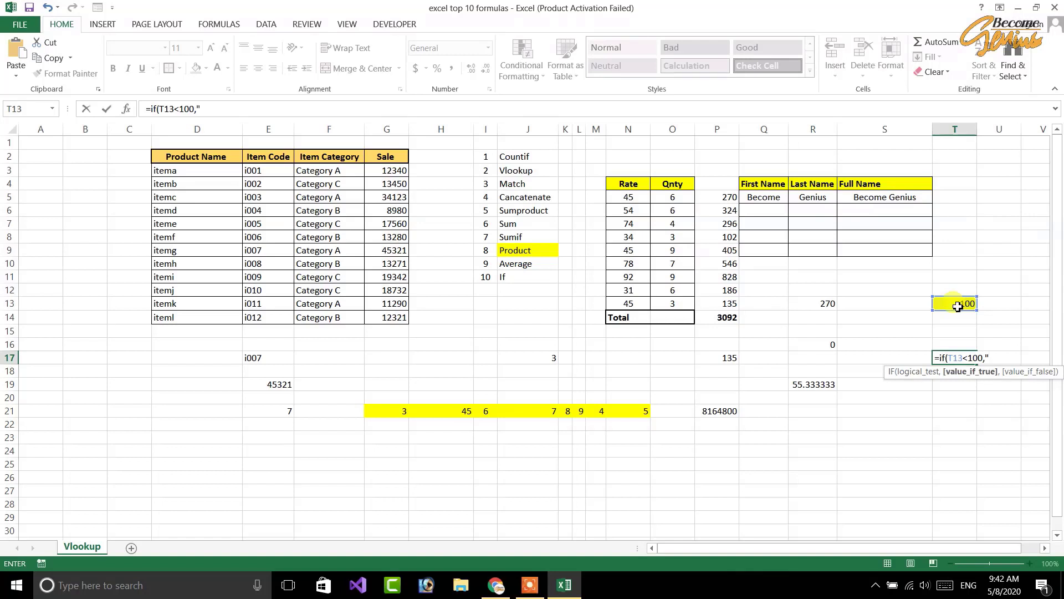
{"action": "type", "text": "no"}
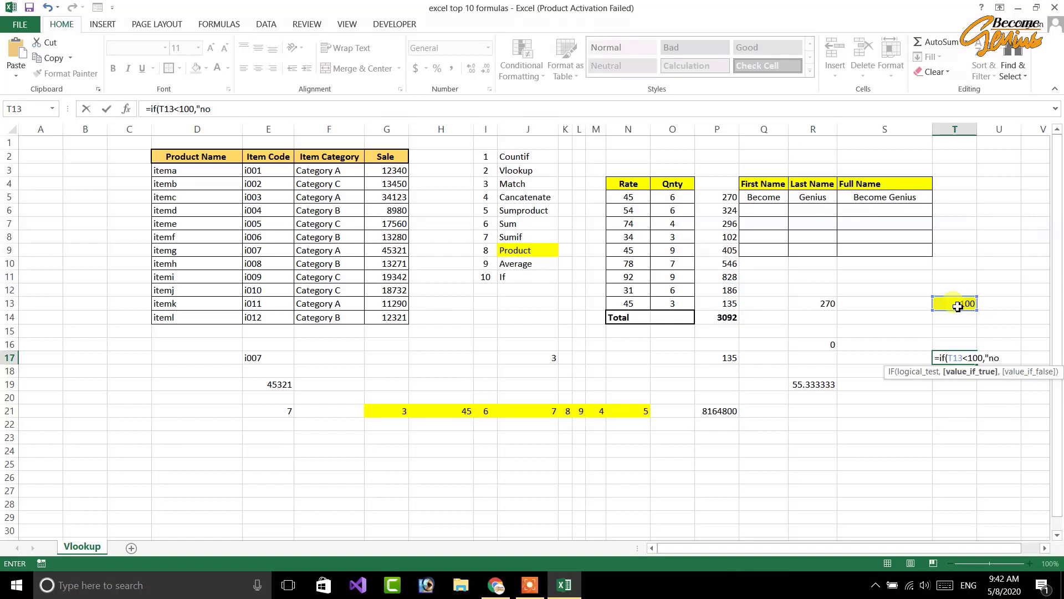
{"action": "type", "text": "\","}
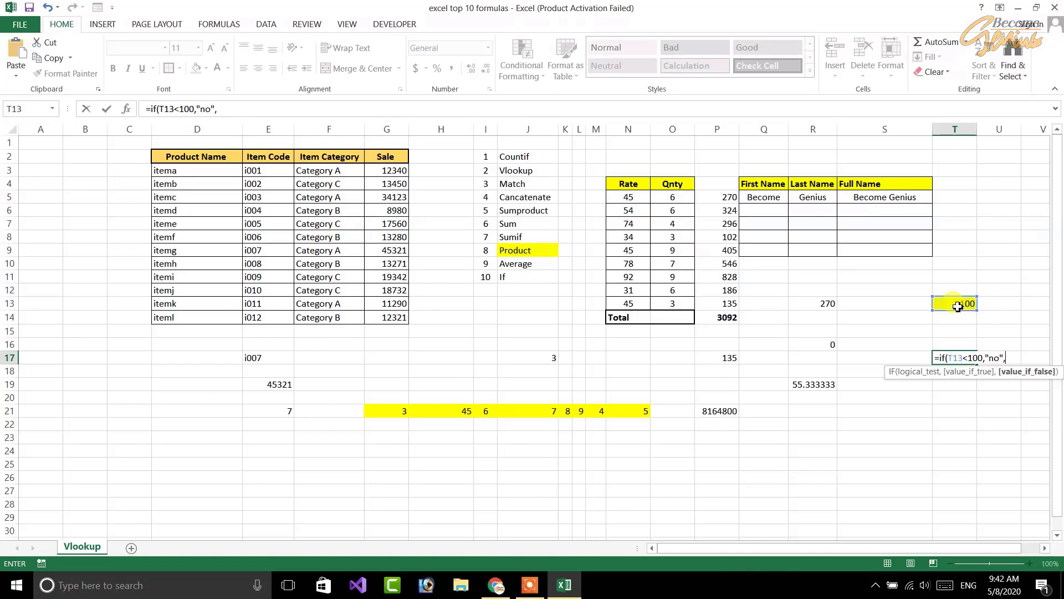
{"action": "type", "text": "\"y"}
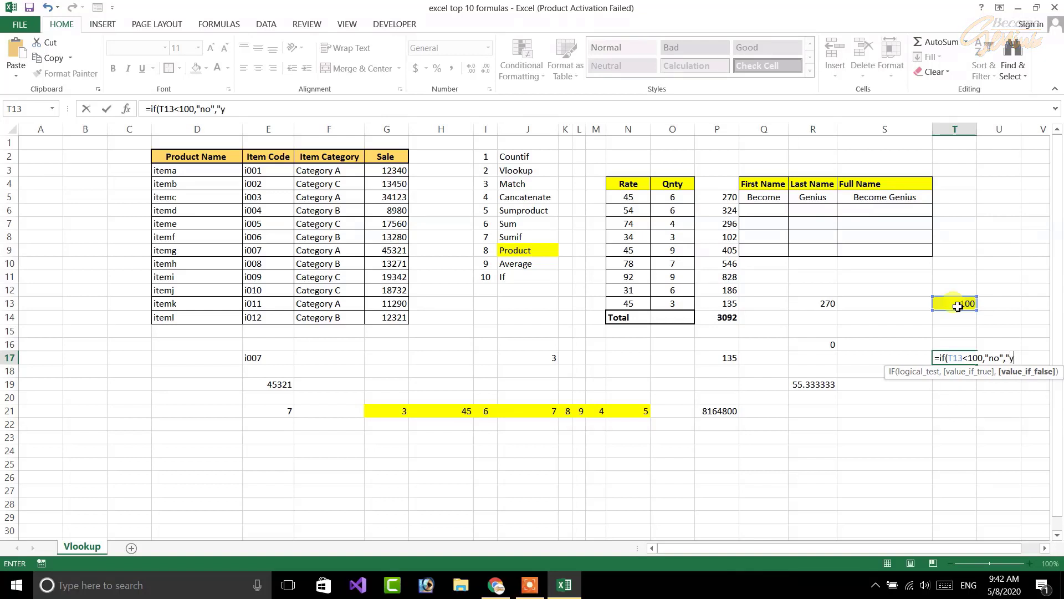
{"action": "type", "text": "es\")"}
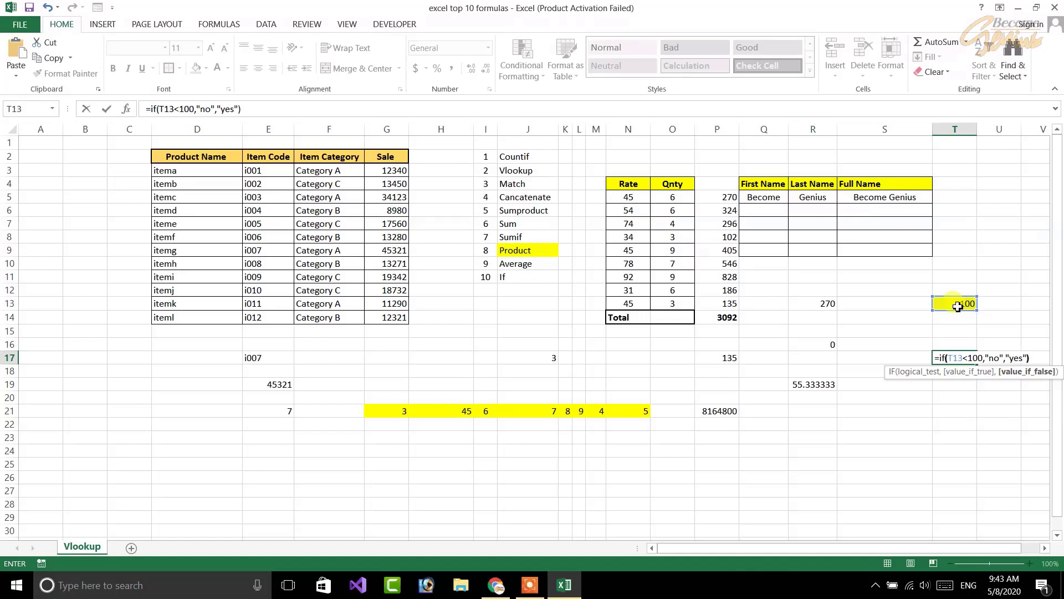
{"action": "key", "text": "Return"}
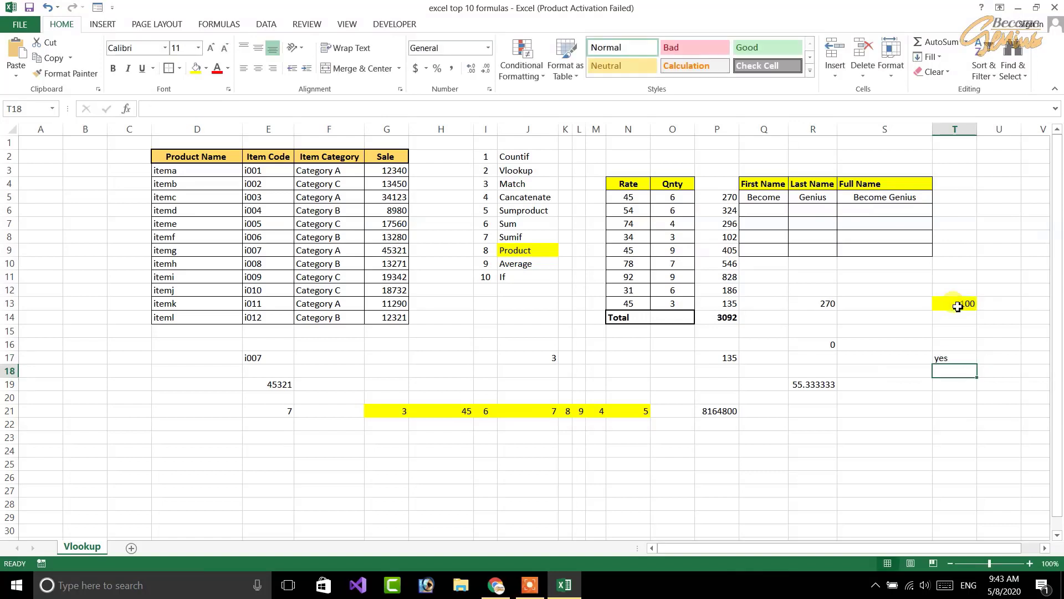
Test the IF formula by setting cell T13 first to 110 and finally to 95
{"action": "left_click", "coordinate": [958, 358]}
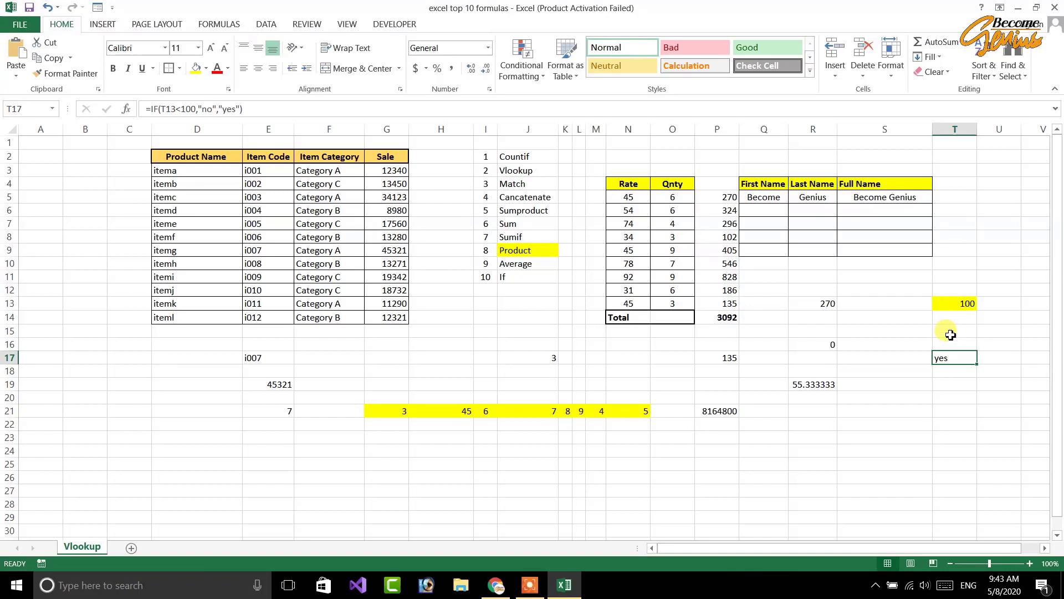
{"action": "left_click", "coordinate": [966, 304]}
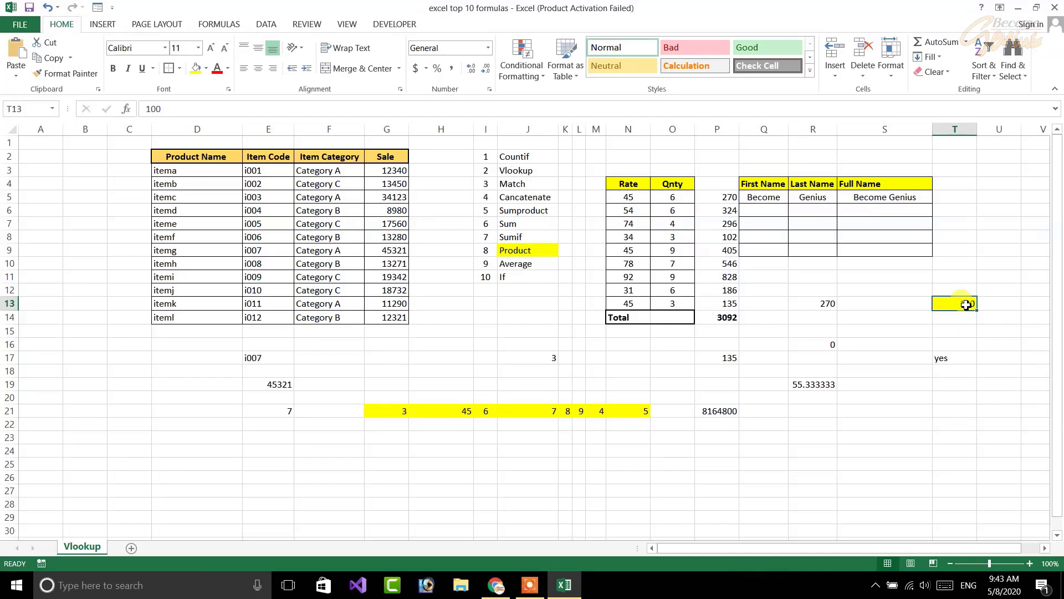
{"action": "mouse_move", "coordinate": [494, 585]}
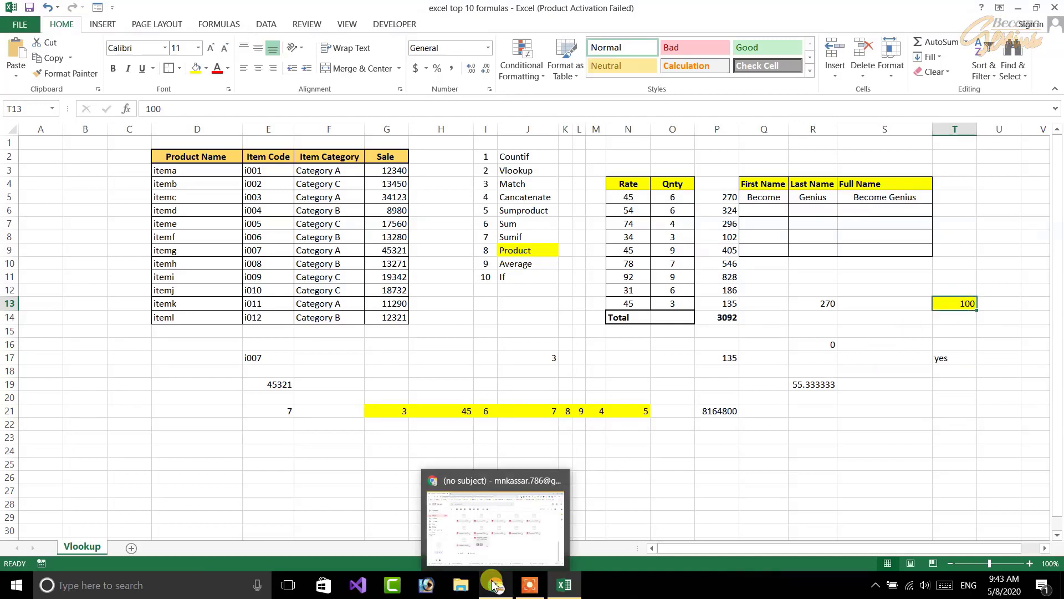
{"action": "type", "text": "110"}
{"action": "key", "text": "Return"}
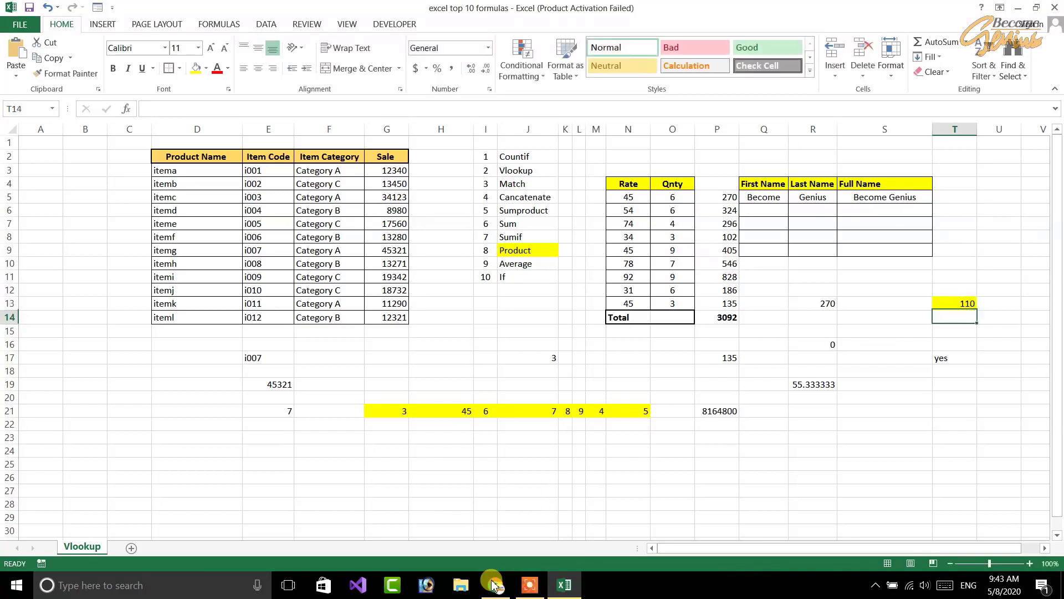
{"action": "key", "text": "Up"}
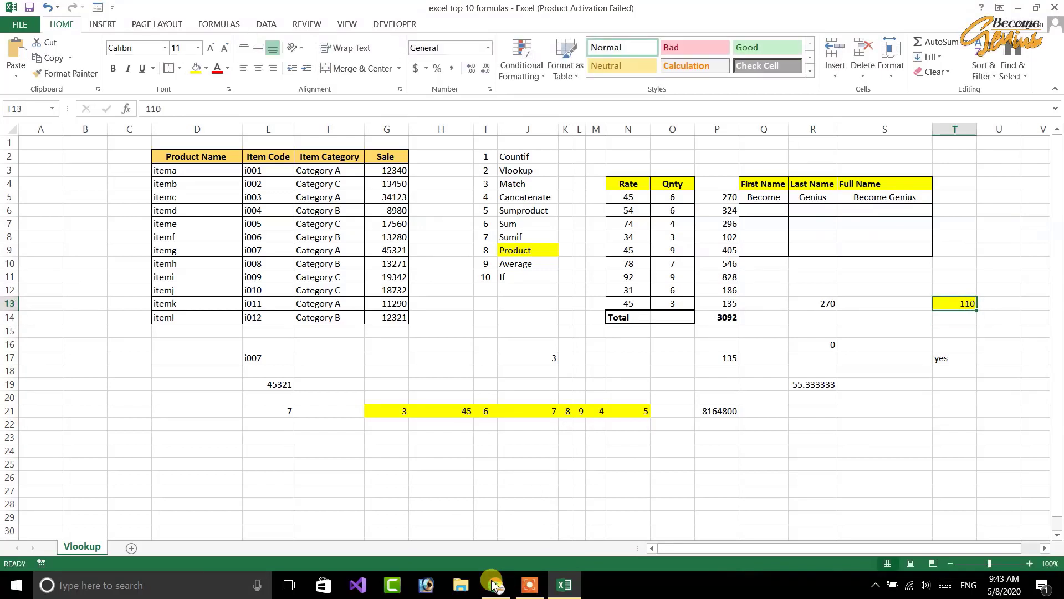
{"action": "type", "text": "95"}
{"action": "key", "text": "Return"}
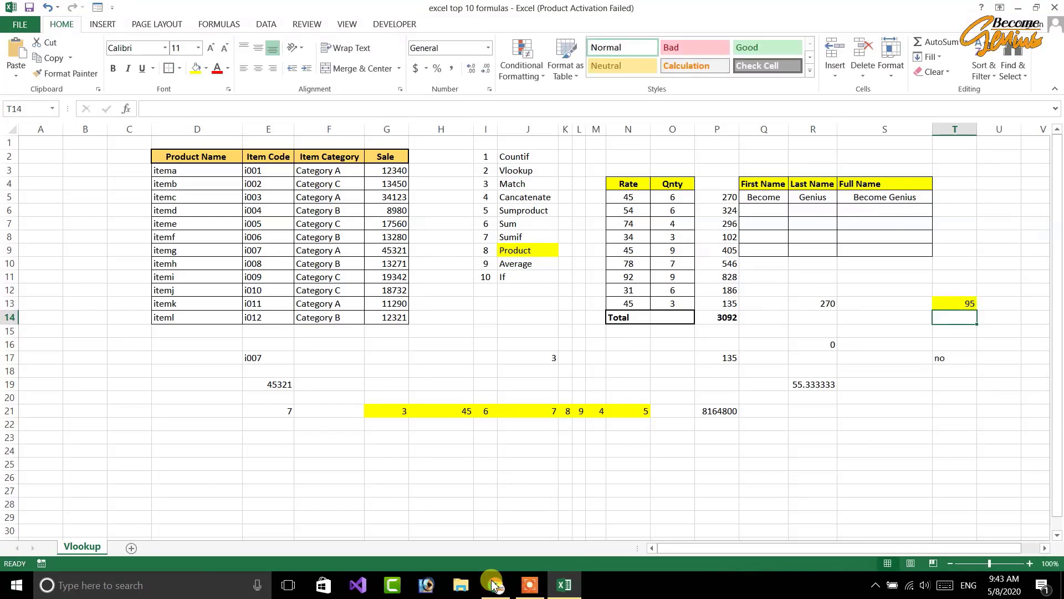
Start a nested IF formula in cell R22 that returns "third" when T13<100
{"action": "left_click", "coordinate": [949, 356]}
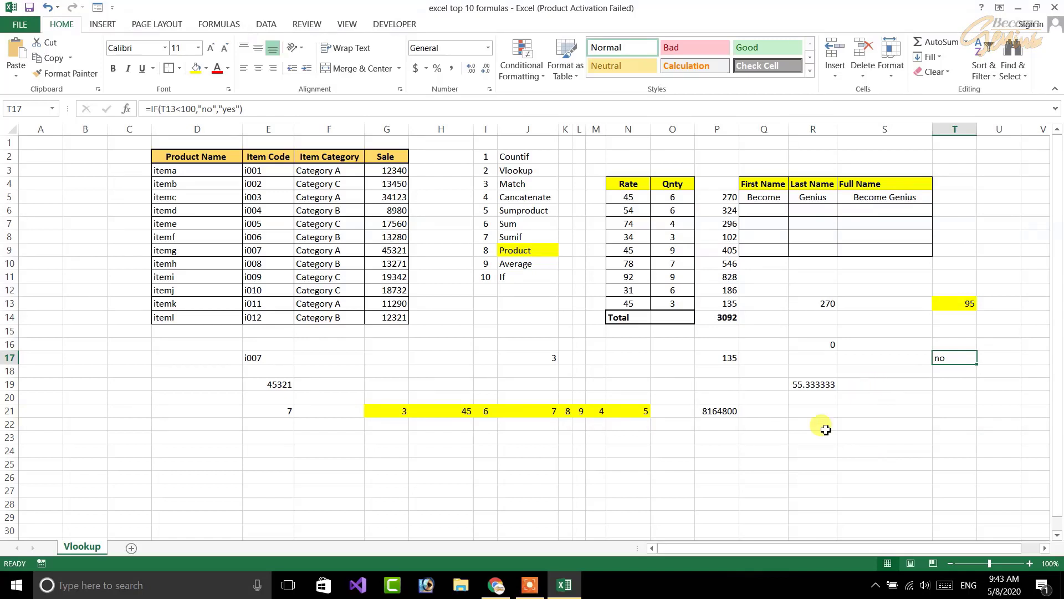
{"action": "left_click", "coordinate": [799, 424]}
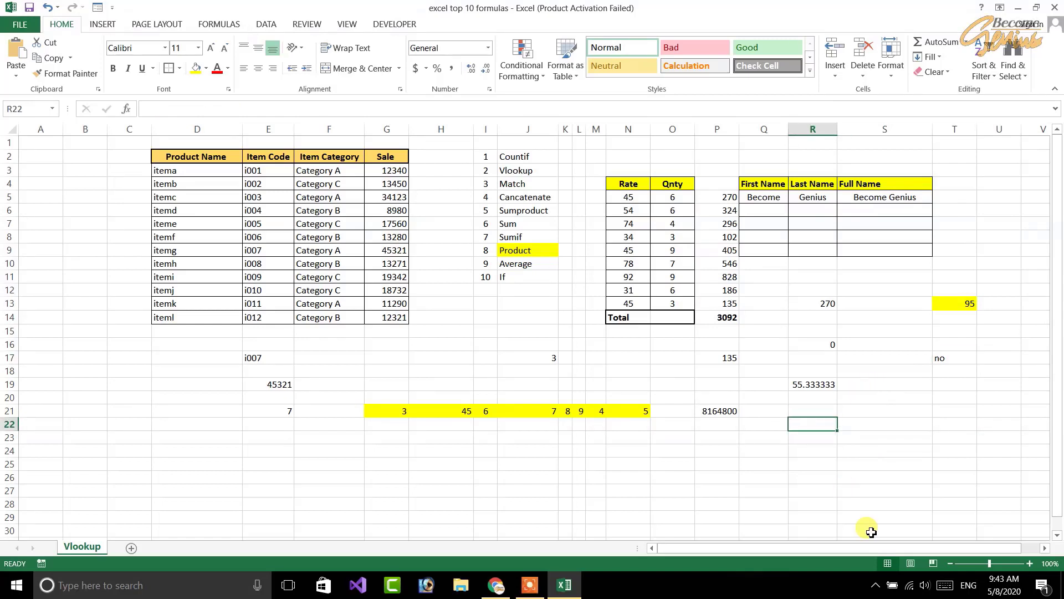
{"action": "type", "text": "=if"}
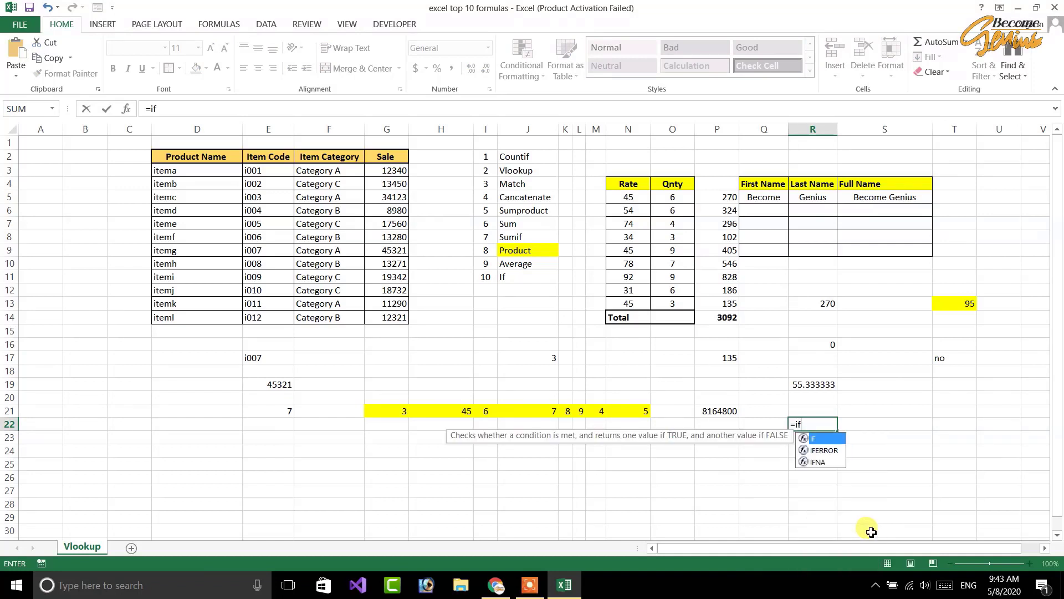
{"action": "type", "text": "("}
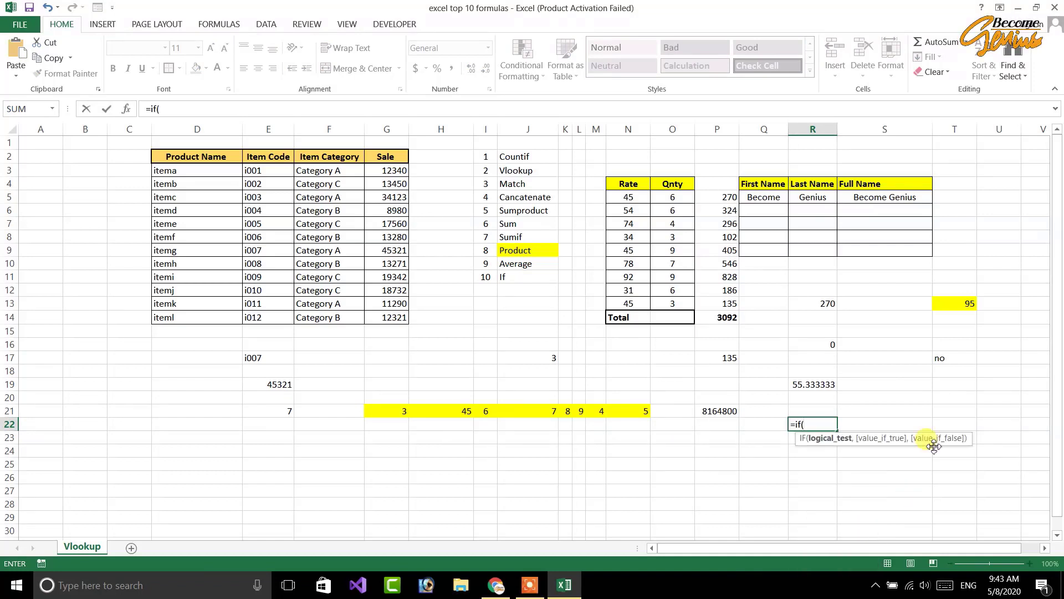
{"action": "left_click", "coordinate": [959, 300]}
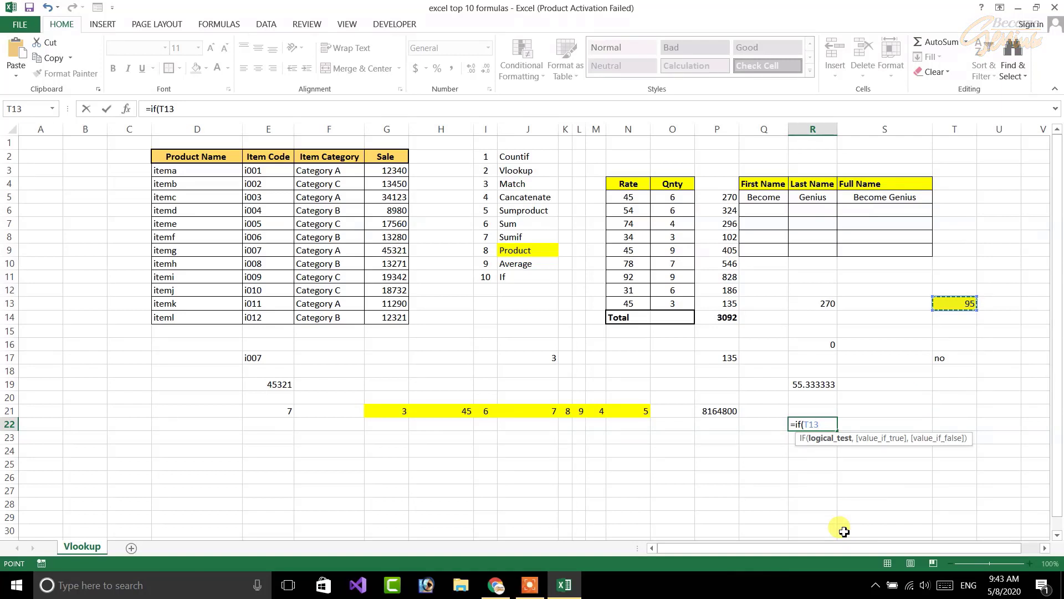
{"action": "type", "text": "<100"}
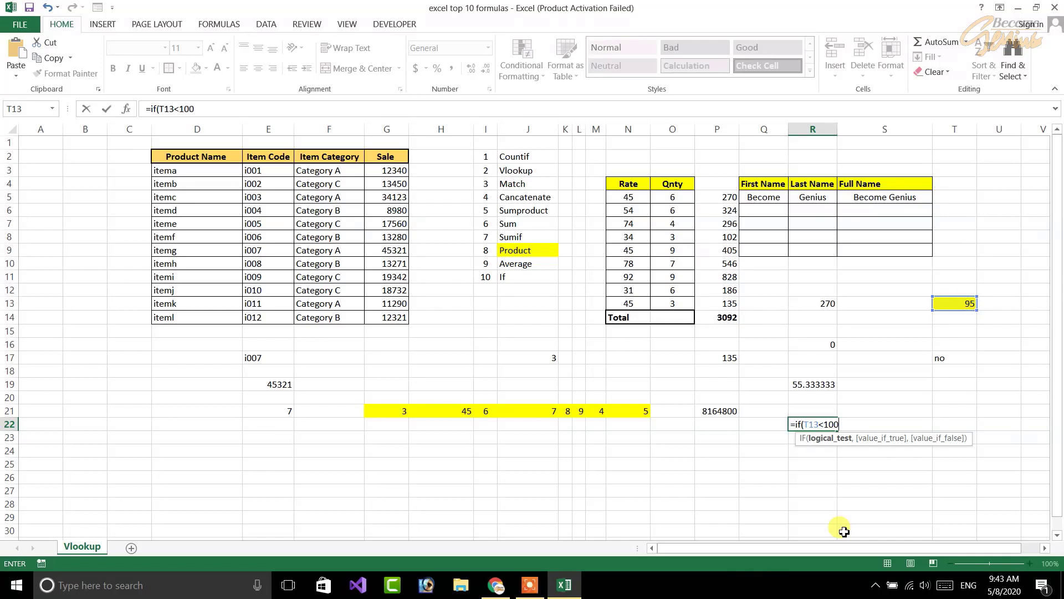
{"action": "type", "text": ","}
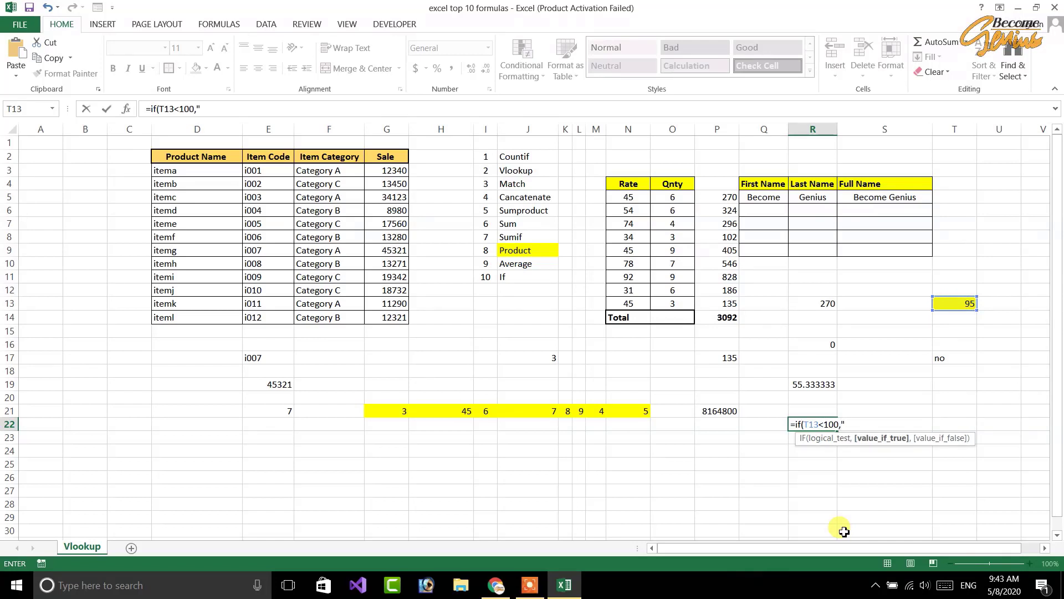
{"action": "type", "text": "\"thir"}
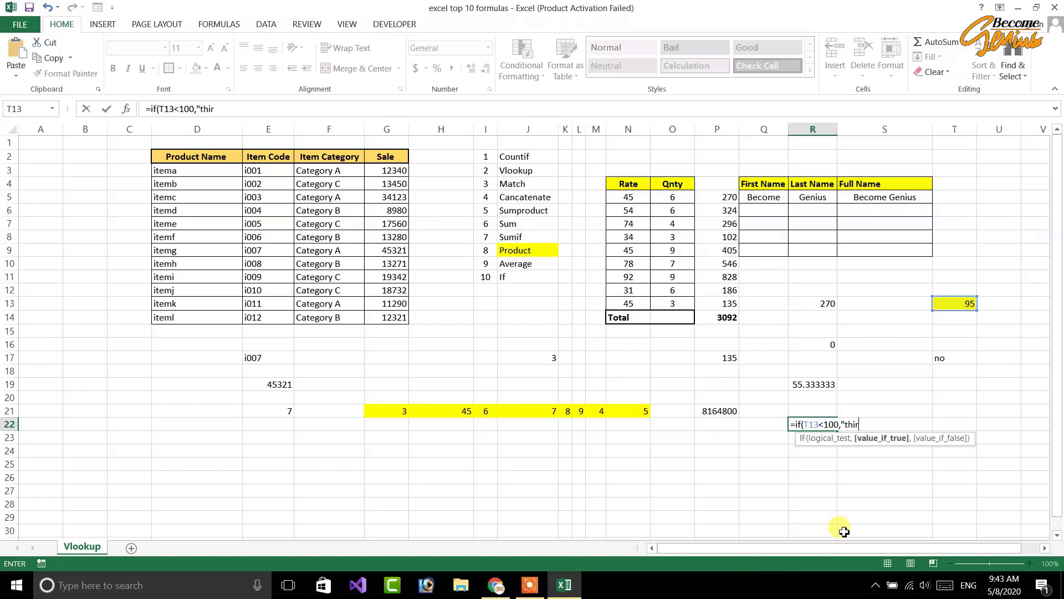
{"action": "type", "text": "d\""}
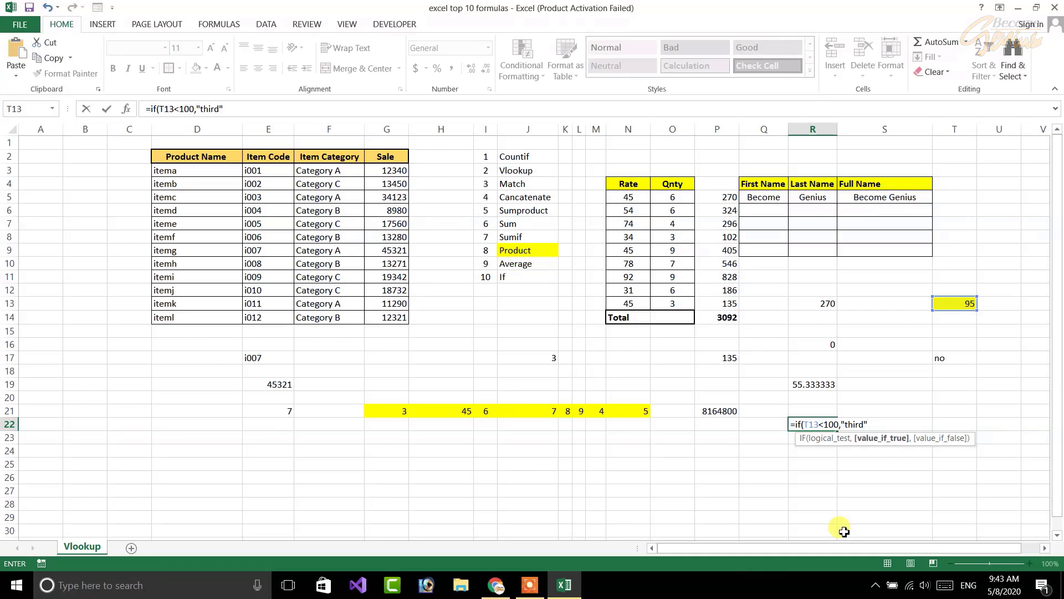
Add a second IF as the false value in the R22 formula, returning "second" when T13<200
{"action": "type", "text": ",if"}
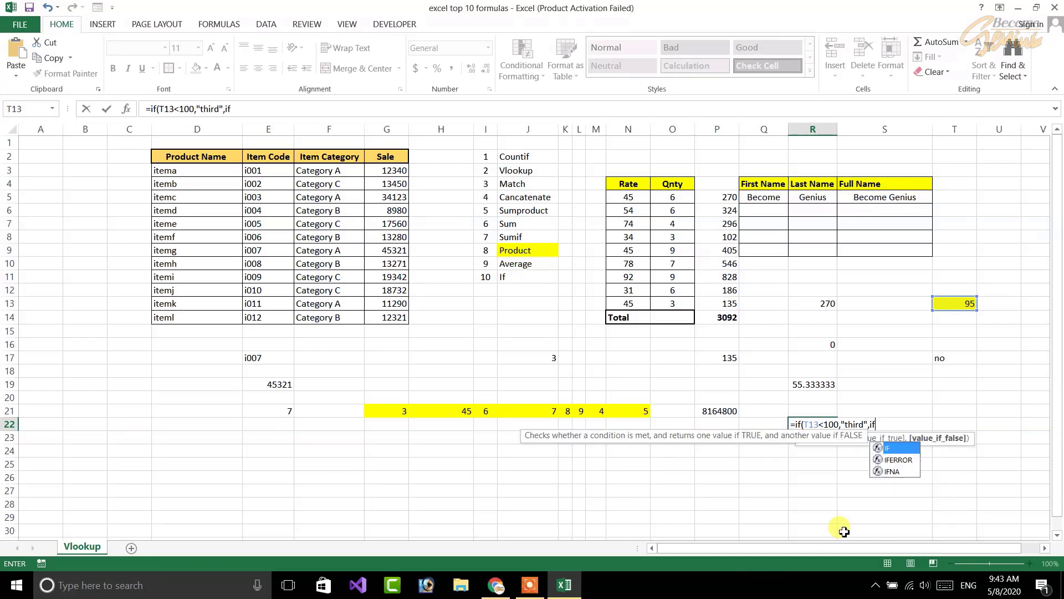
{"action": "type", "text": "("}
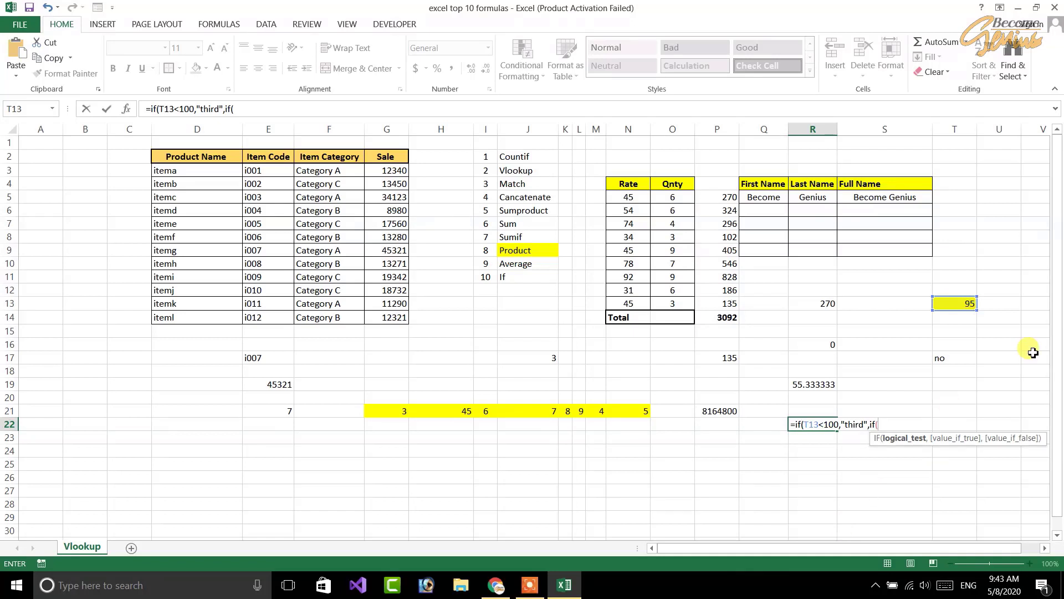
{"action": "left_click", "coordinate": [951, 304]}
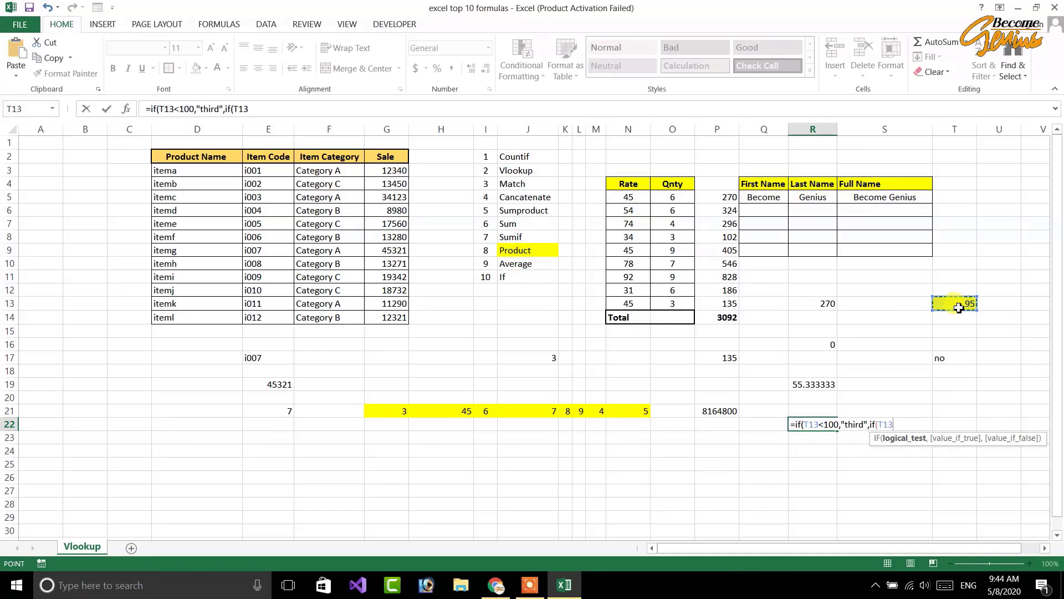
{"action": "type", "text": "<"}
{"action": "key", "text": "BackSpace"}
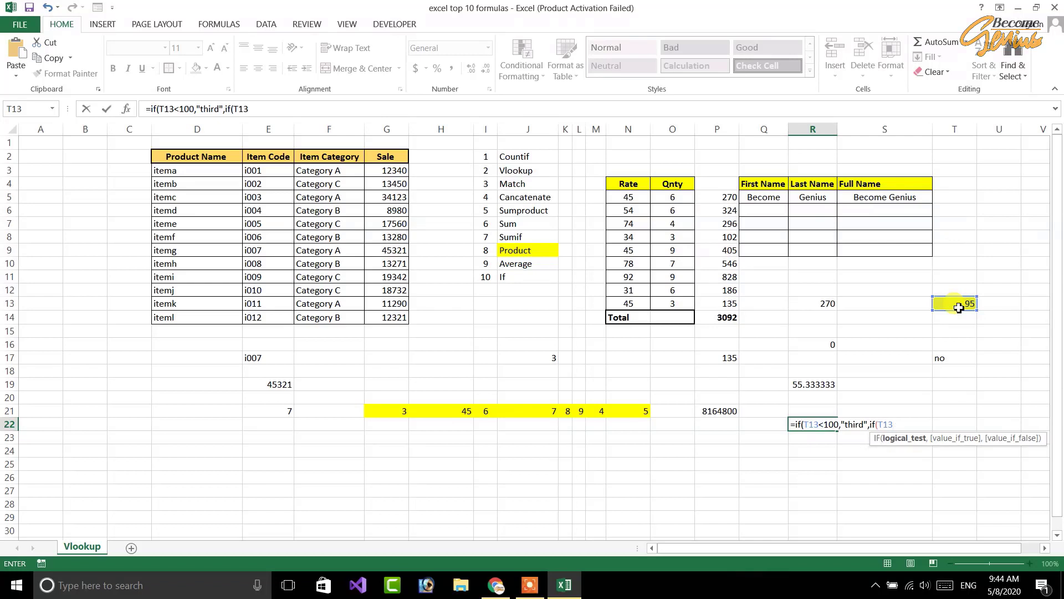
{"action": "type", "text": "<200"}
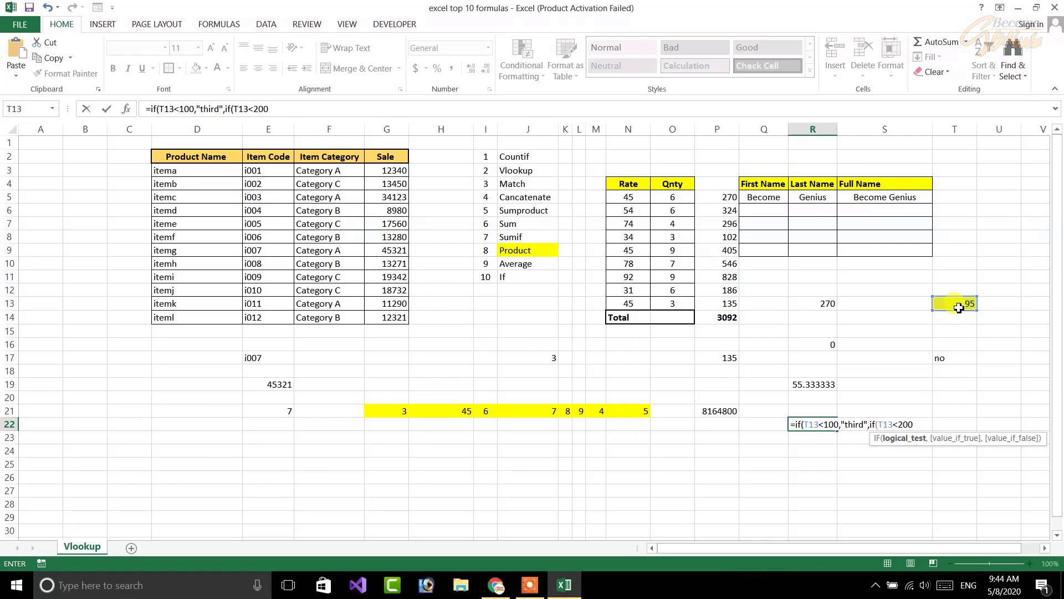
{"action": "type", "text": ",\""}
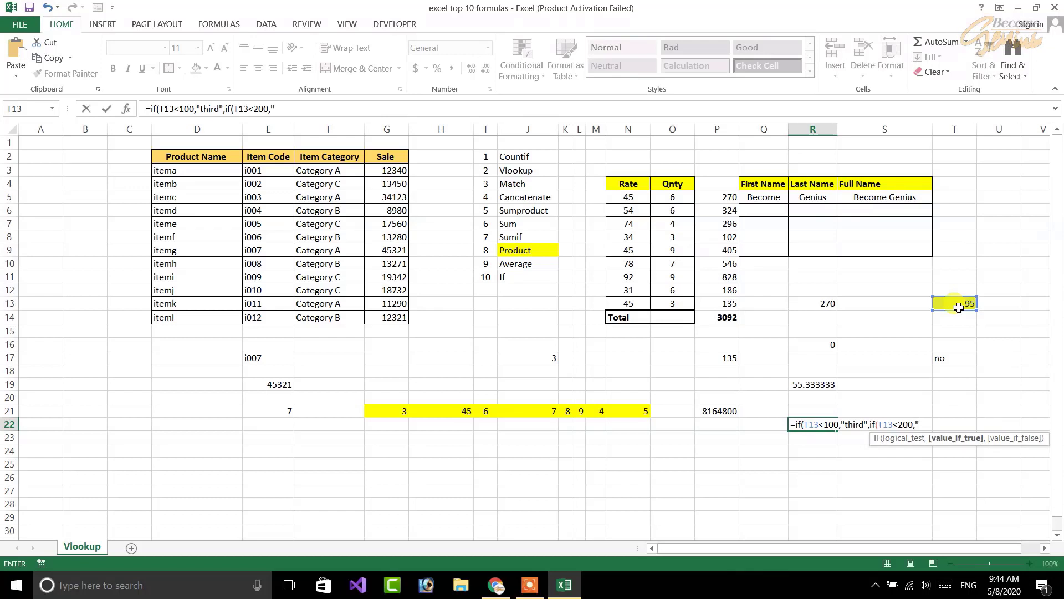
{"action": "type", "text": "secon"}
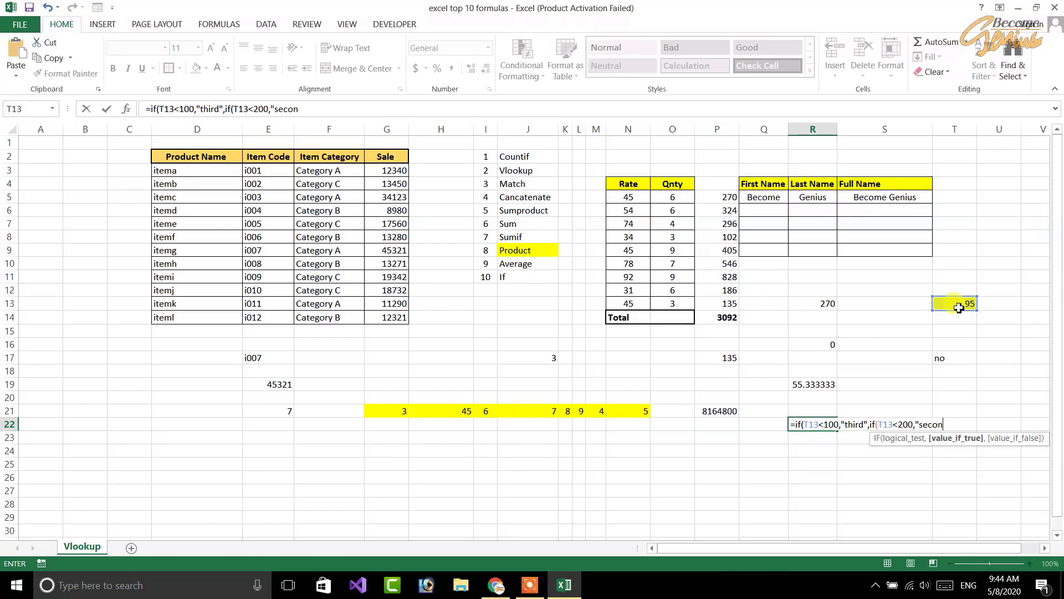
{"action": "type", "text": "td\","}
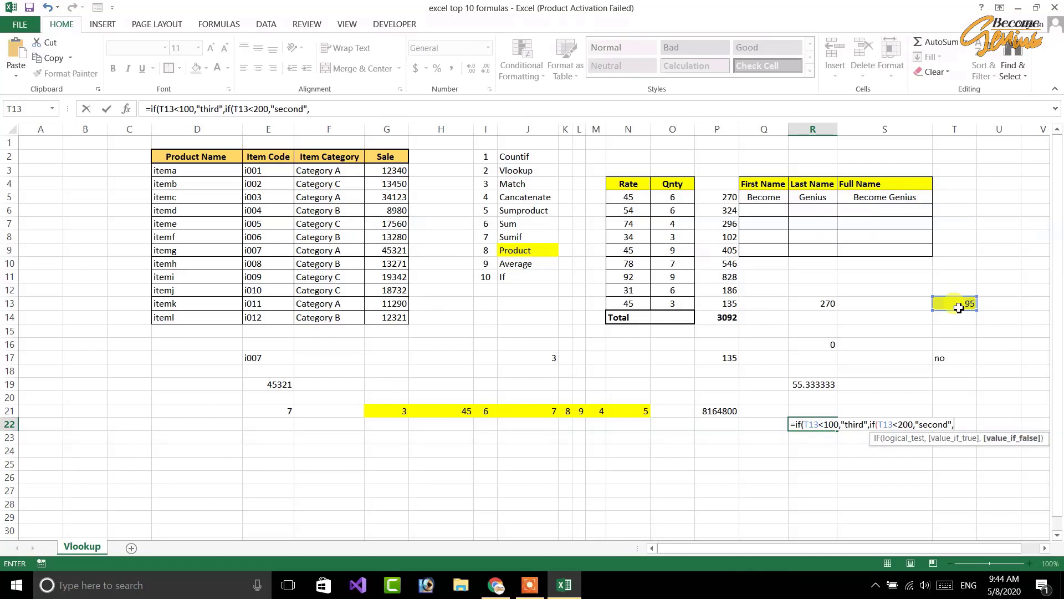
Complete the R22 formula with a third nested IF that returns "first" when T13<300, closing all three IFs
{"action": "type", "text": "if"}
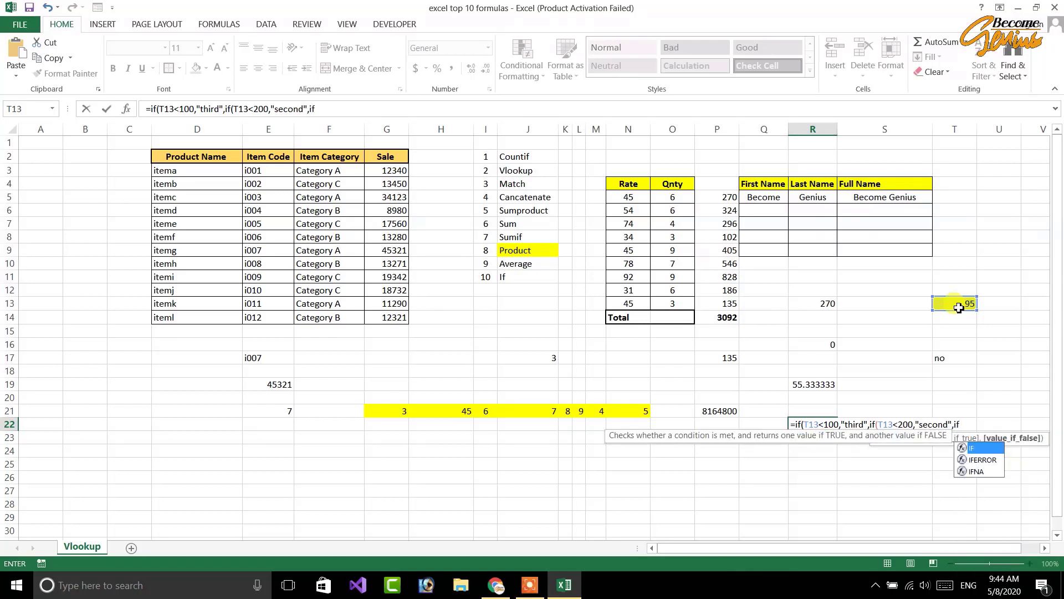
{"action": "type", "text": "("}
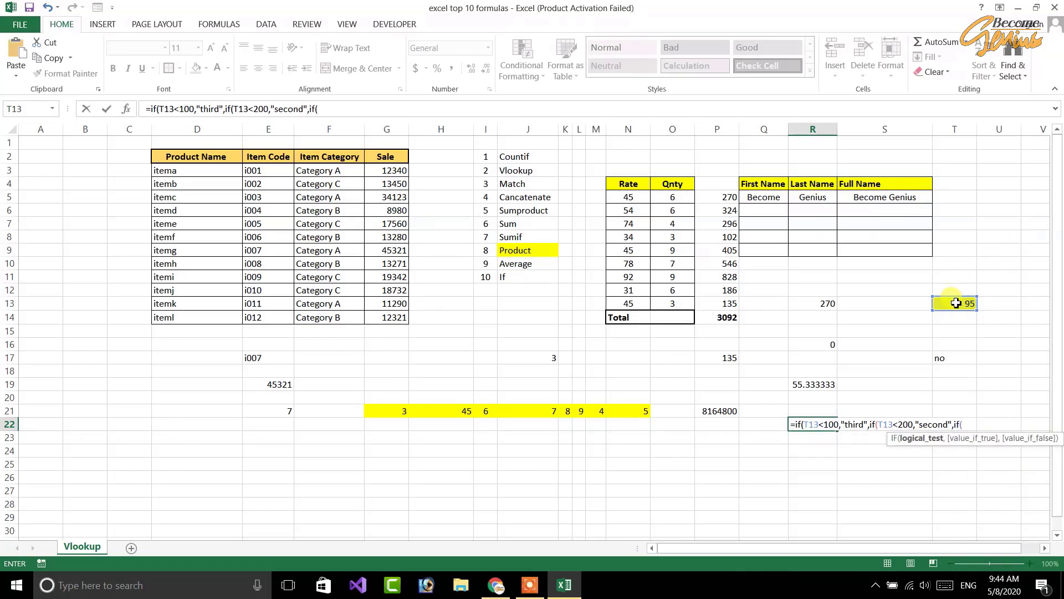
{"action": "left_click", "coordinate": [956, 303]}
{"action": "type", "text": "<300"}
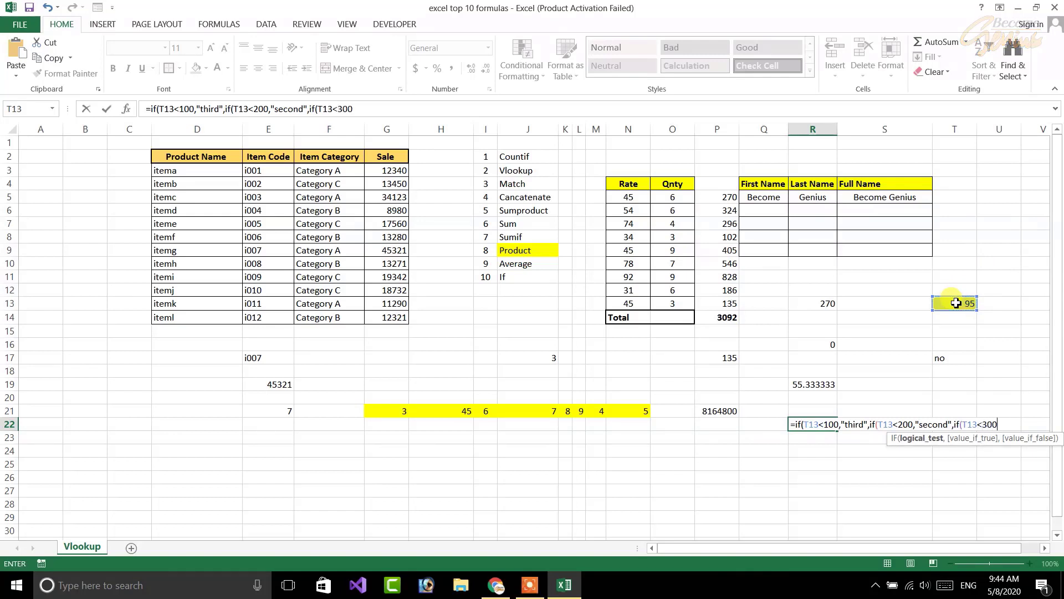
{"action": "type", "text": ",\""}
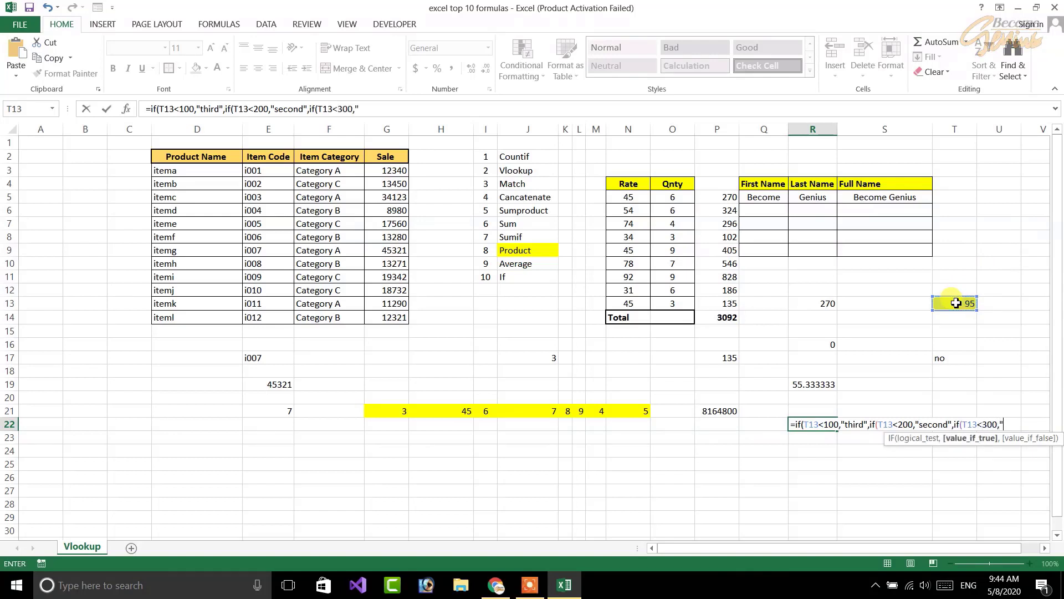
{"action": "type", "text": "first"}
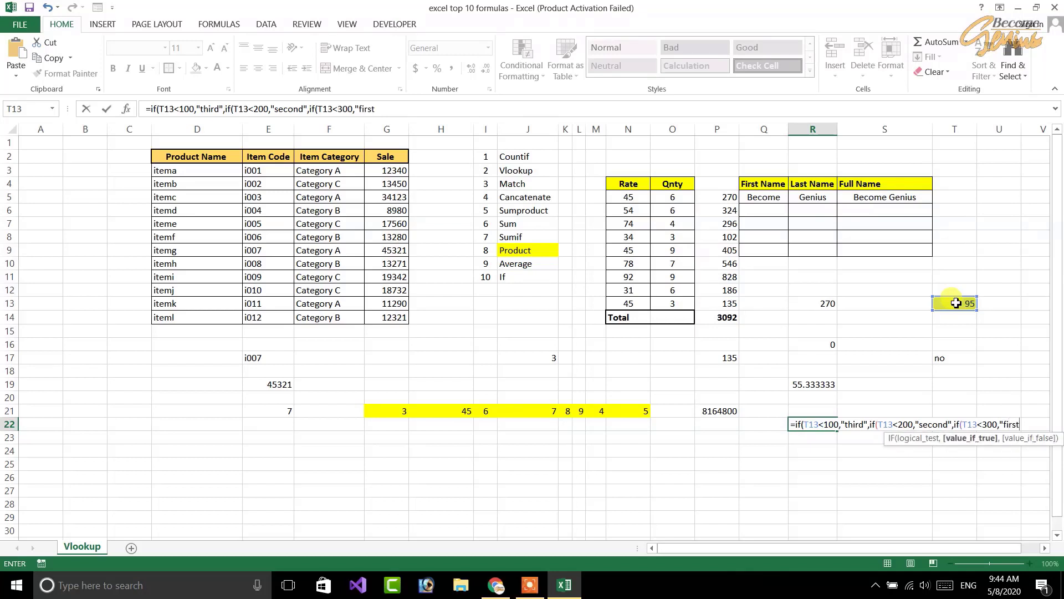
{"action": "type", "text": "\")"}
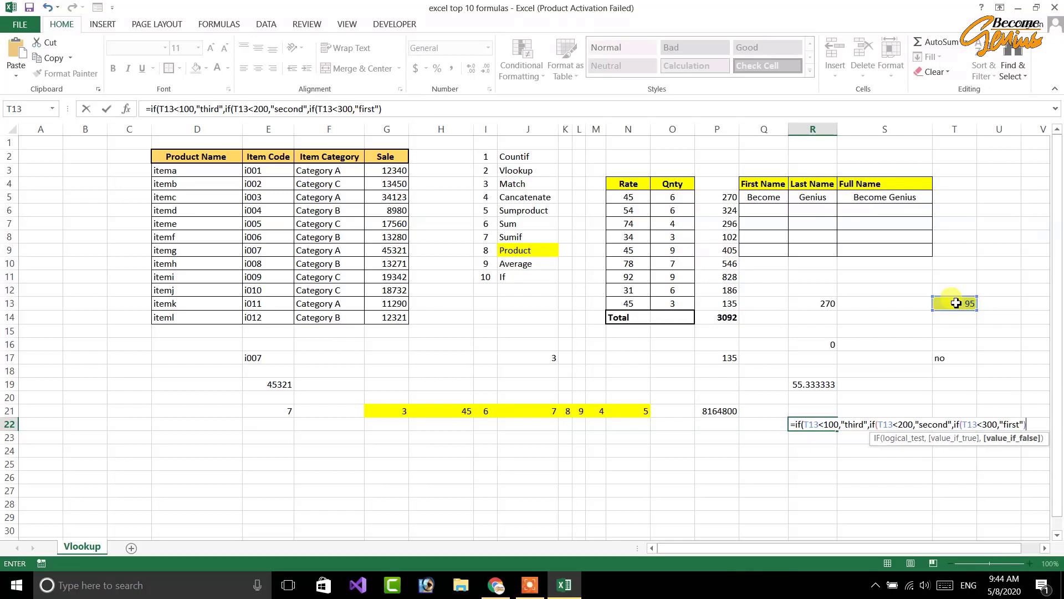
{"action": "type", "text": ")"}
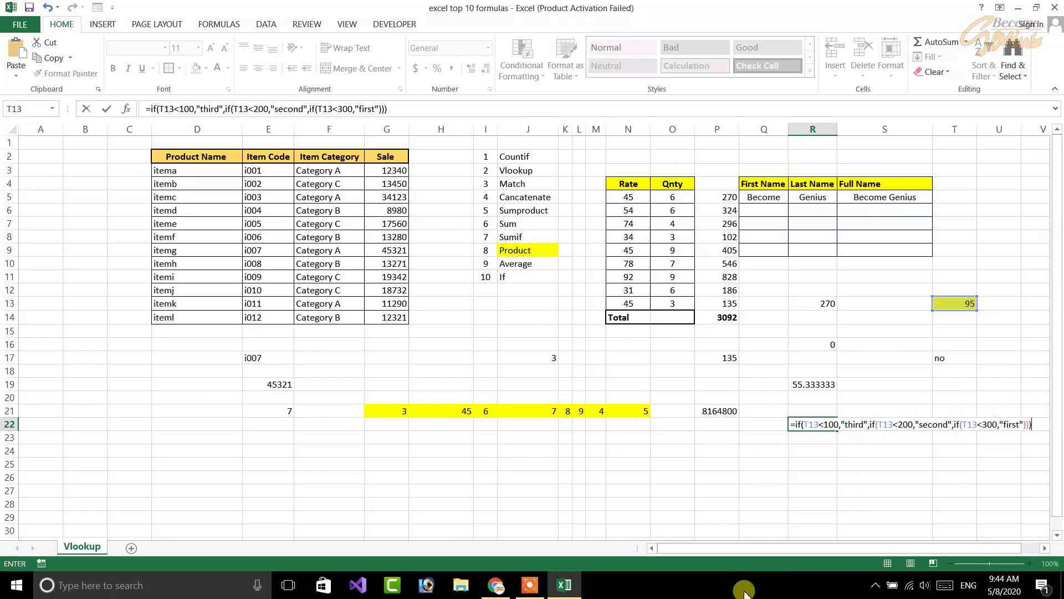
{"action": "key", "text": "Return"}
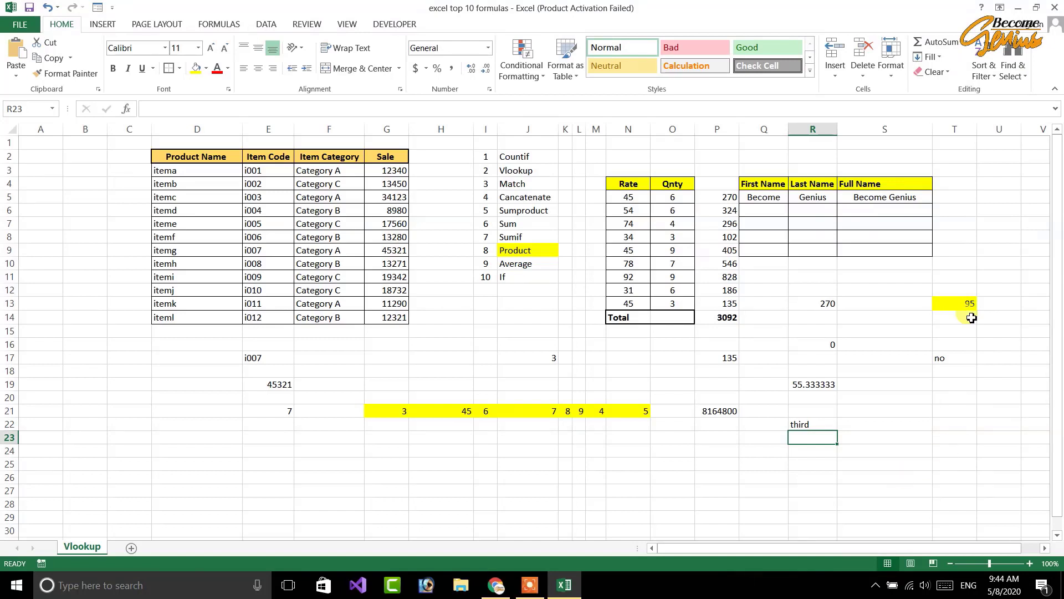
Test the nested IF formula by setting cell T13 first to 296 and finally to 156
{"action": "left_click", "coordinate": [969, 301]}
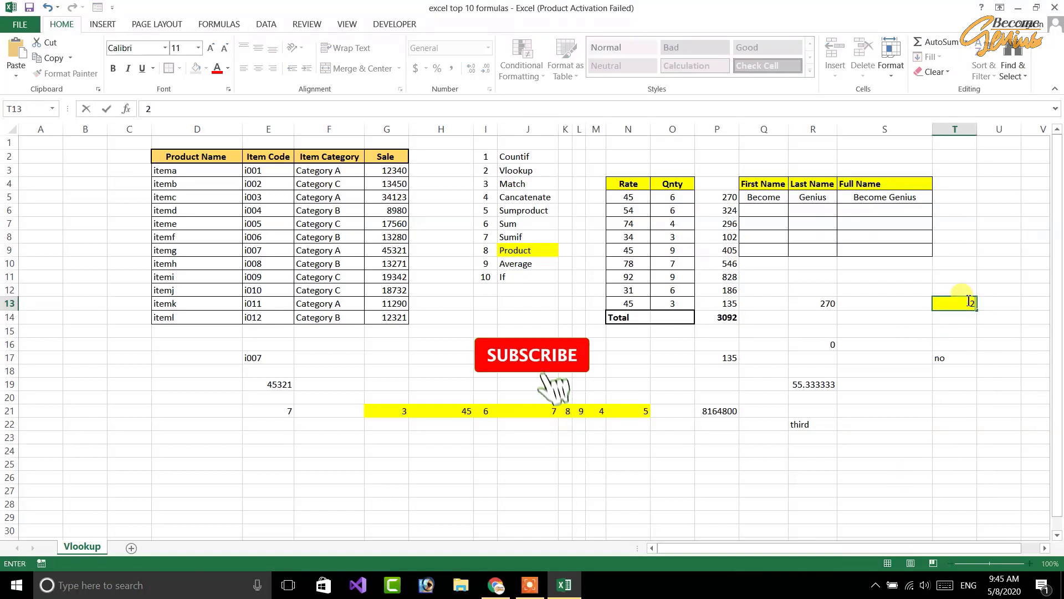
{"action": "type", "text": "206"}
{"action": "key", "text": "Return"}
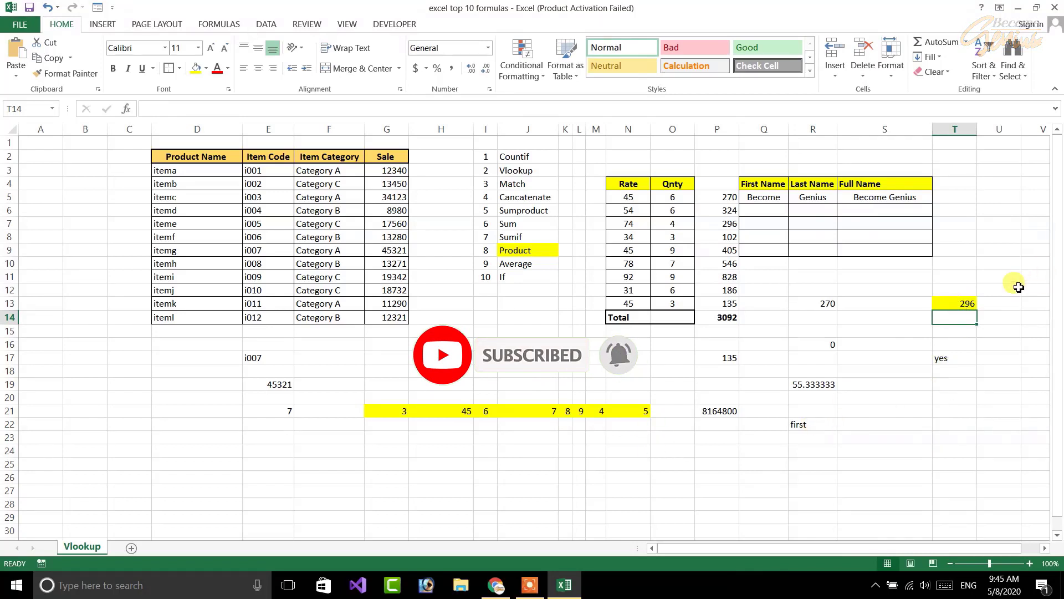
{"action": "left_click", "coordinate": [971, 306]}
{"action": "type", "text": "15"}
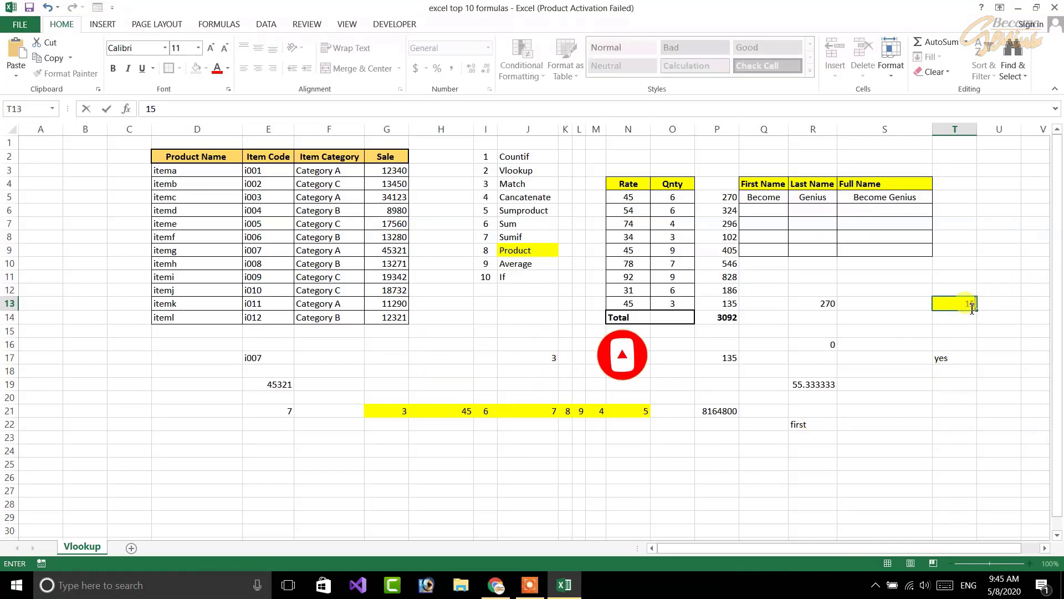
{"action": "type", "text": "6"}
{"action": "key", "text": "Return"}
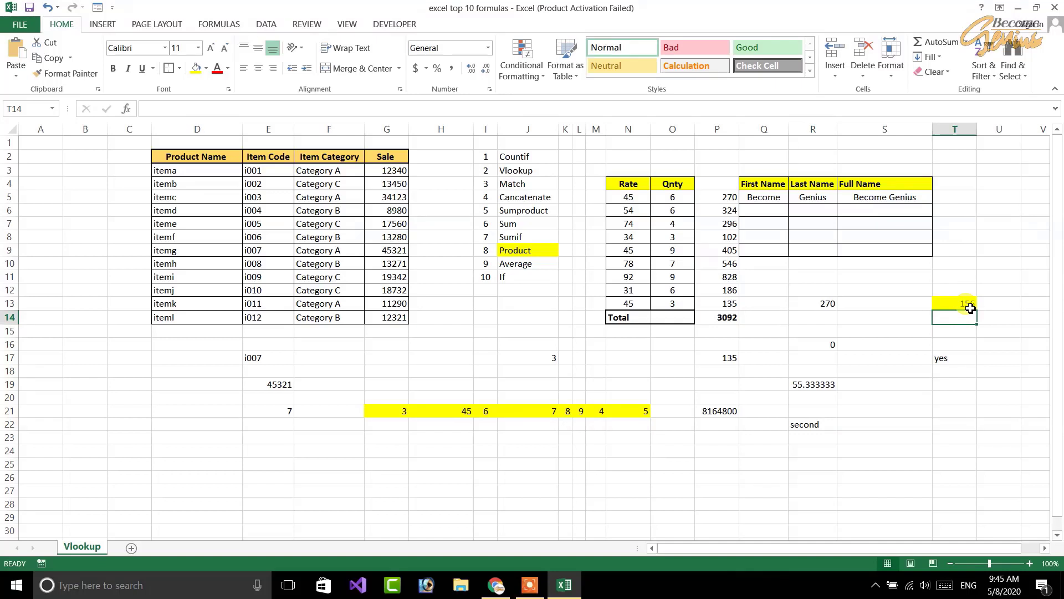